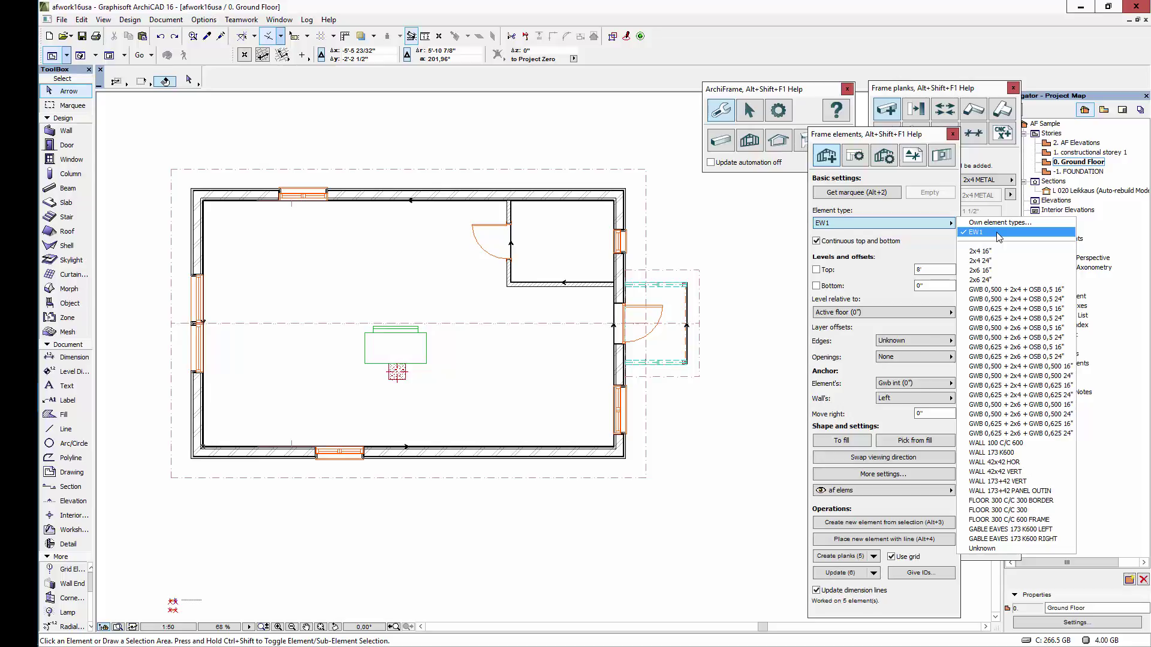
Set the frame element type to EW1 with the element anchor at Gwb int (0"), and accept the additional element settings.
{"action": "left_click", "coordinate": [999, 237]}
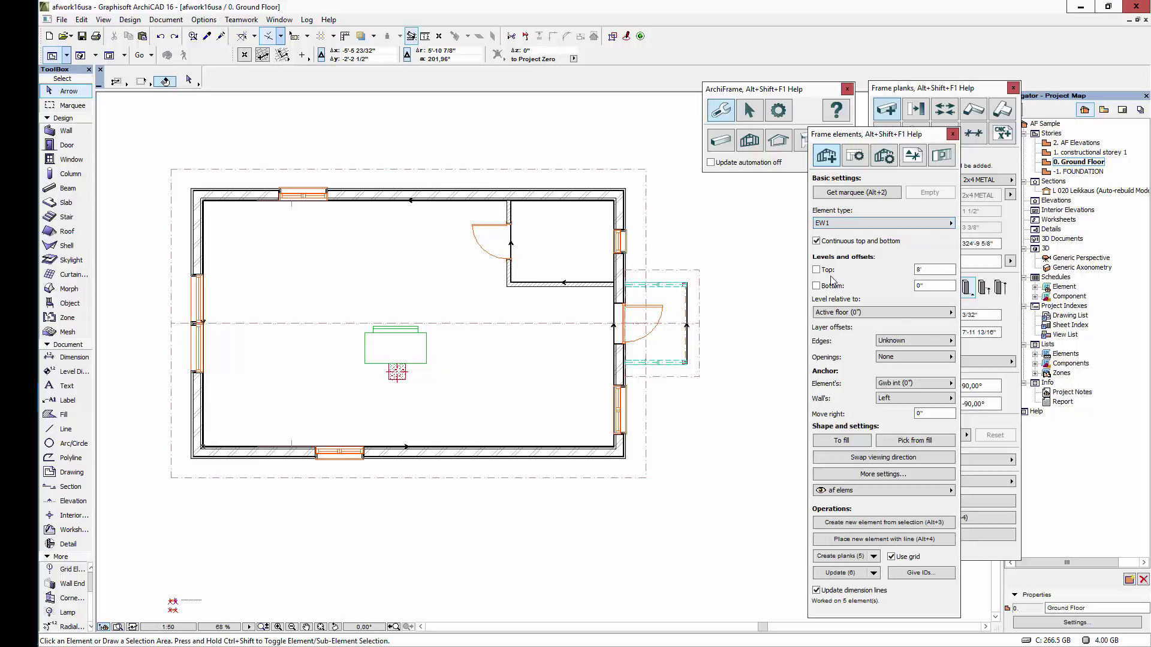
{"action": "left_click", "coordinate": [950, 383]}
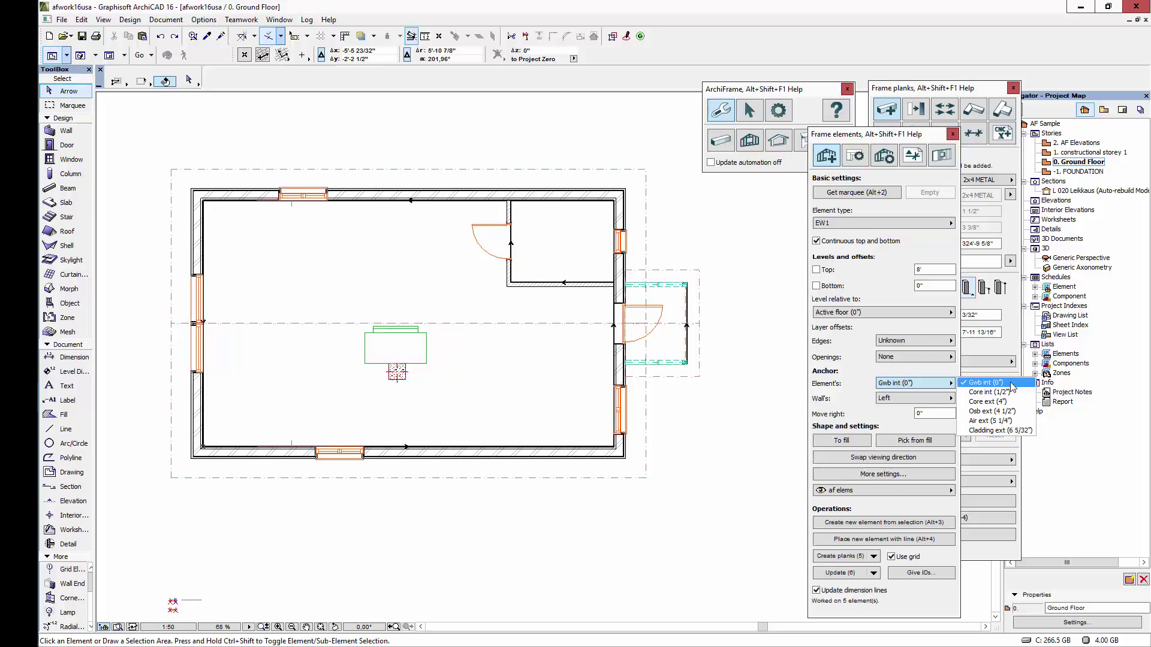
{"action": "left_click", "coordinate": [1012, 387]}
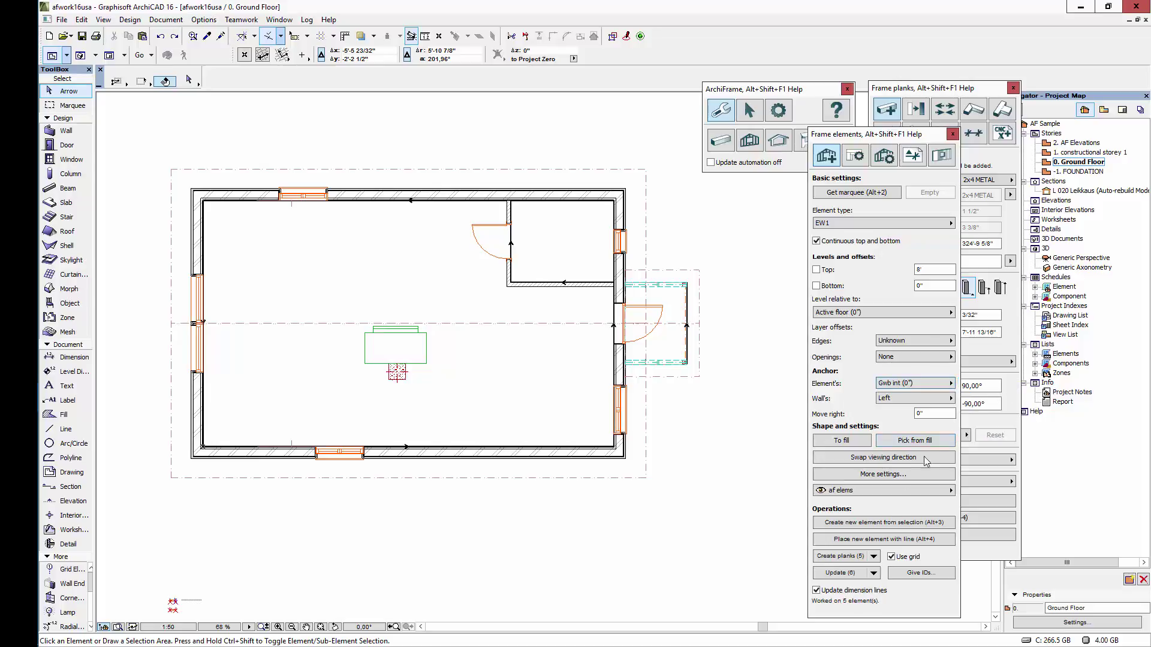
{"action": "left_click", "coordinate": [896, 475]}
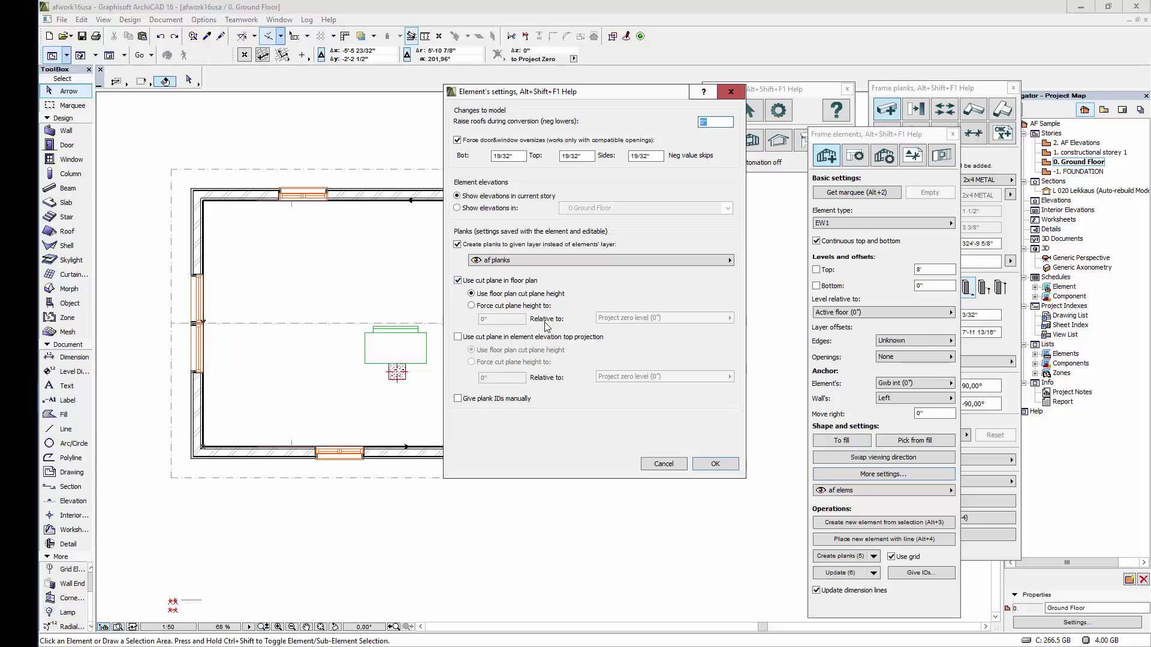
{"action": "left_click", "coordinate": [715, 463]}
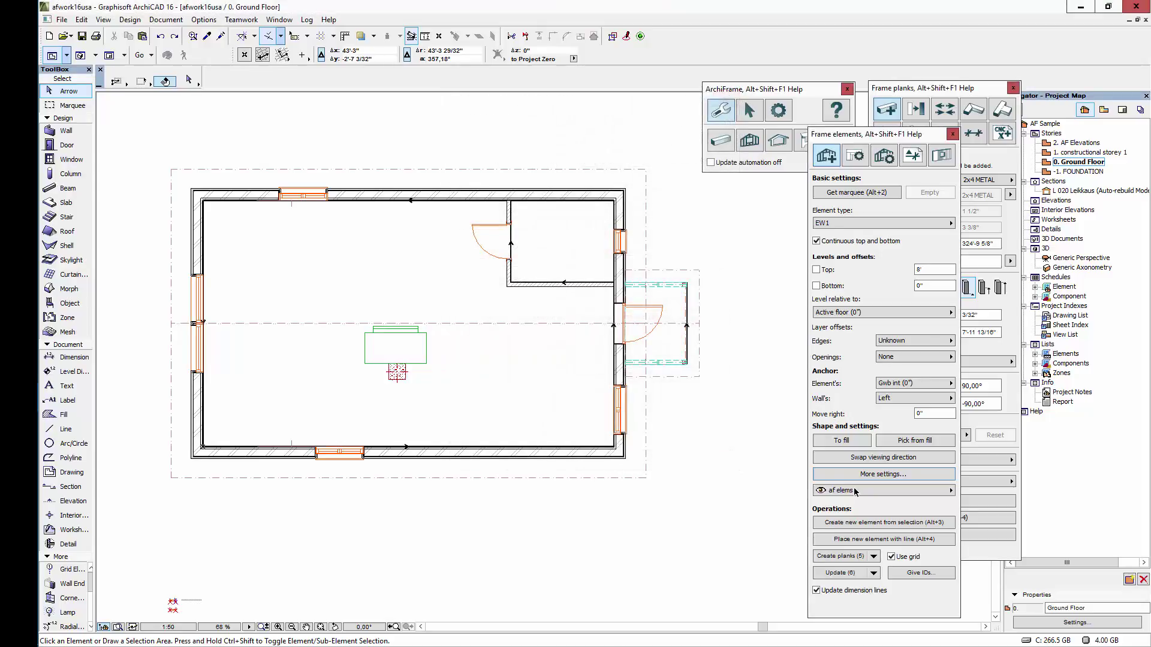
Place a new EW1 element by line along the inner face of the plan's right exterior wall, from its upper to its lower inside corner.
{"action": "left_click", "coordinate": [881, 541]}
{"action": "scroll", "coordinate": [624, 203], "scroll_direction": "up", "scroll_amount": 10}
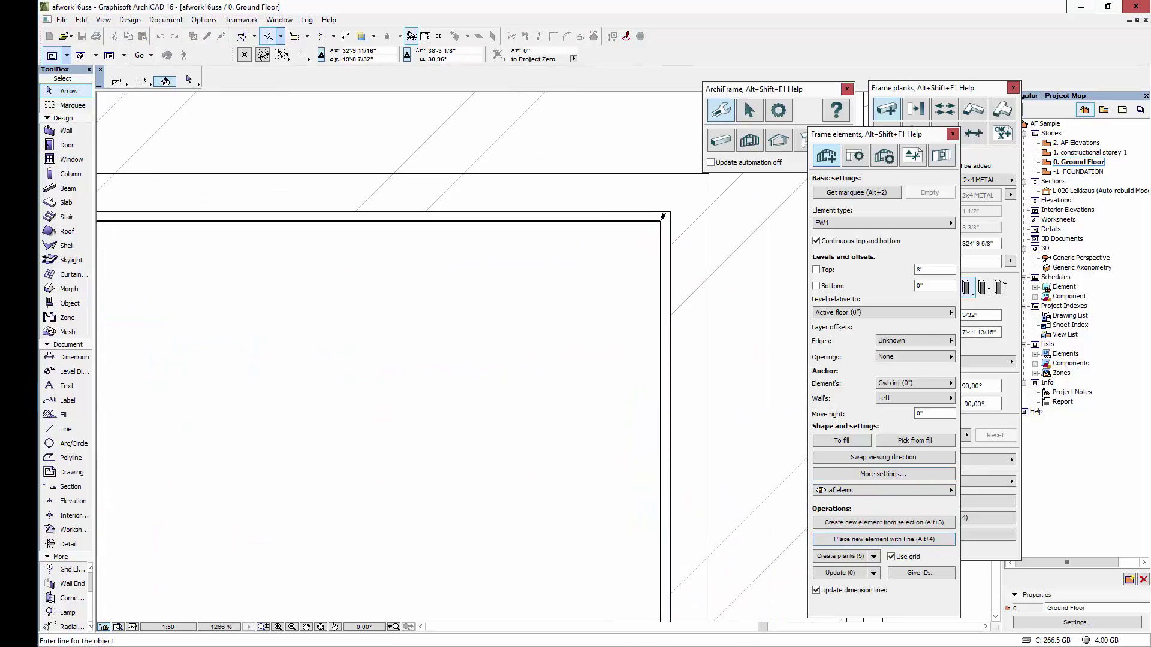
{"action": "left_click", "coordinate": [661, 222]}
{"action": "scroll", "coordinate": [658, 362], "scroll_direction": "down", "scroll_amount": 8}
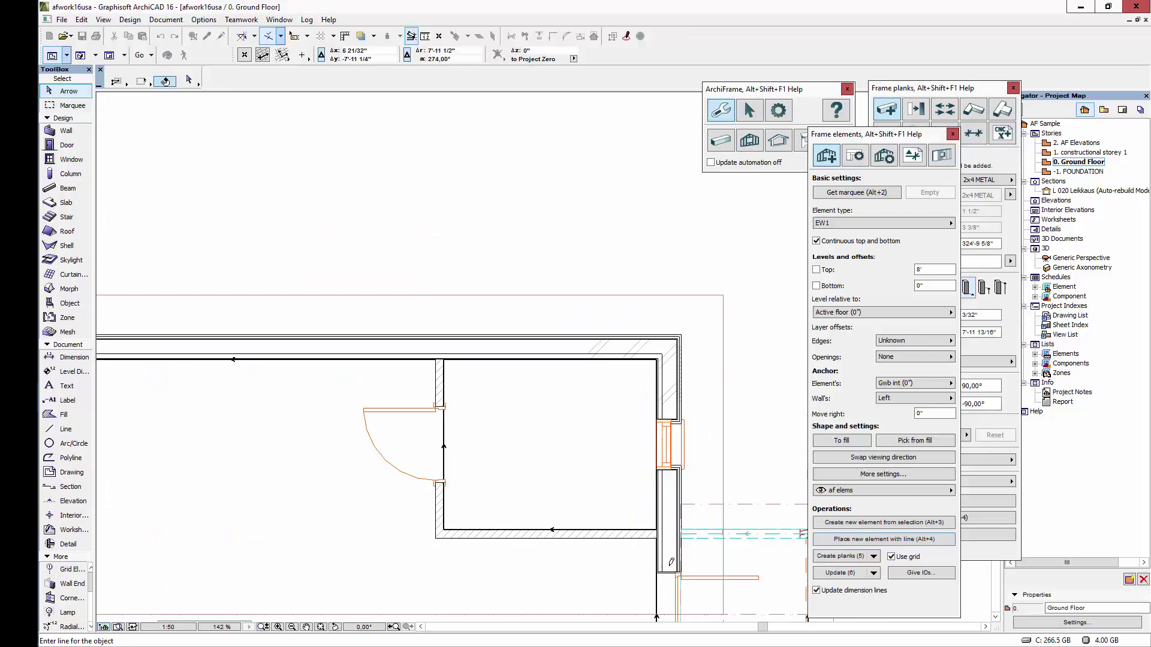
{"action": "middle_click_drag", "start_coordinate": [662, 547], "coordinate": [662, 317]}
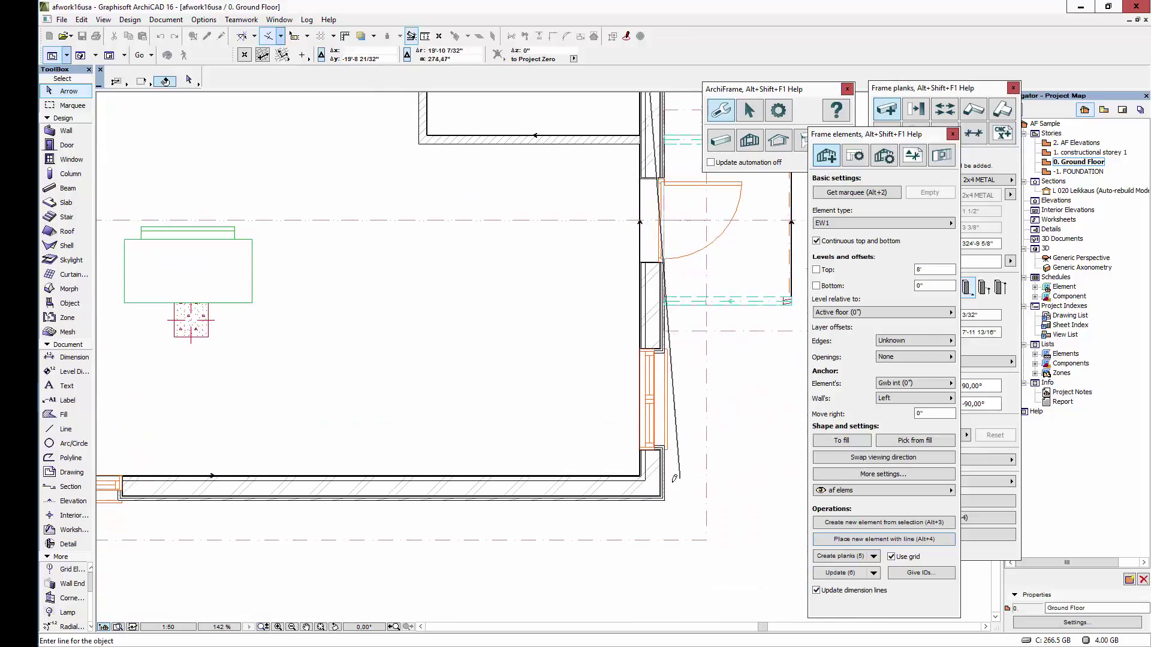
{"action": "scroll", "coordinate": [607, 434], "scroll_direction": "up", "scroll_amount": 5}
{"action": "scroll", "coordinate": [607, 433], "scroll_direction": "up", "scroll_amount": 3}
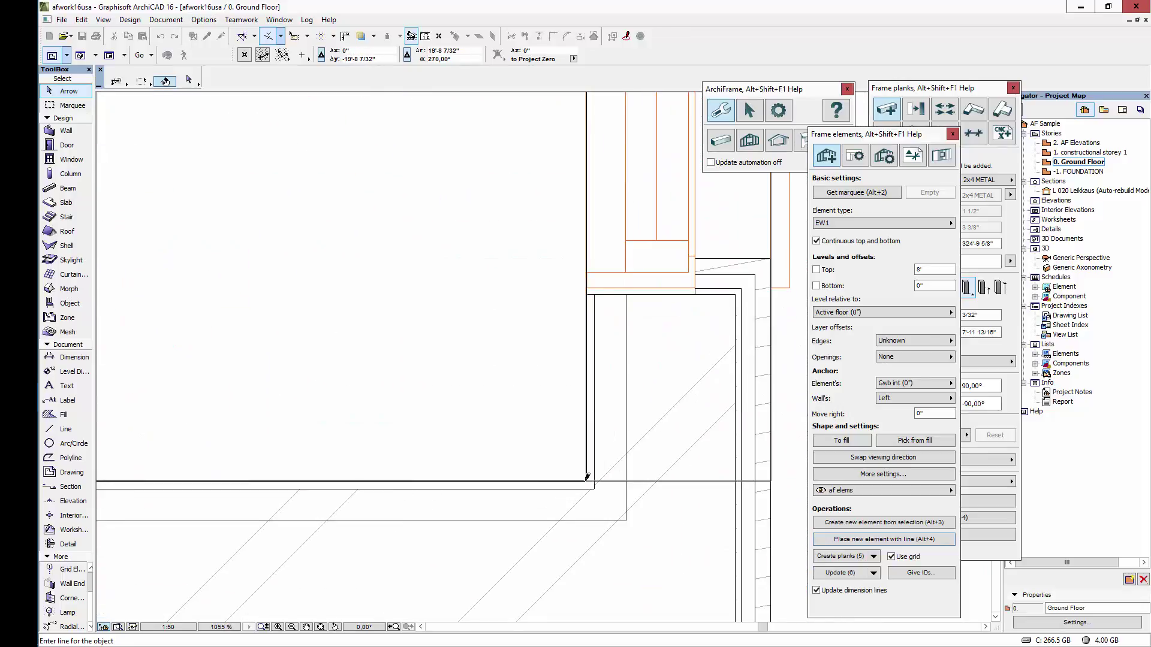
{"action": "left_click", "coordinate": [588, 477]}
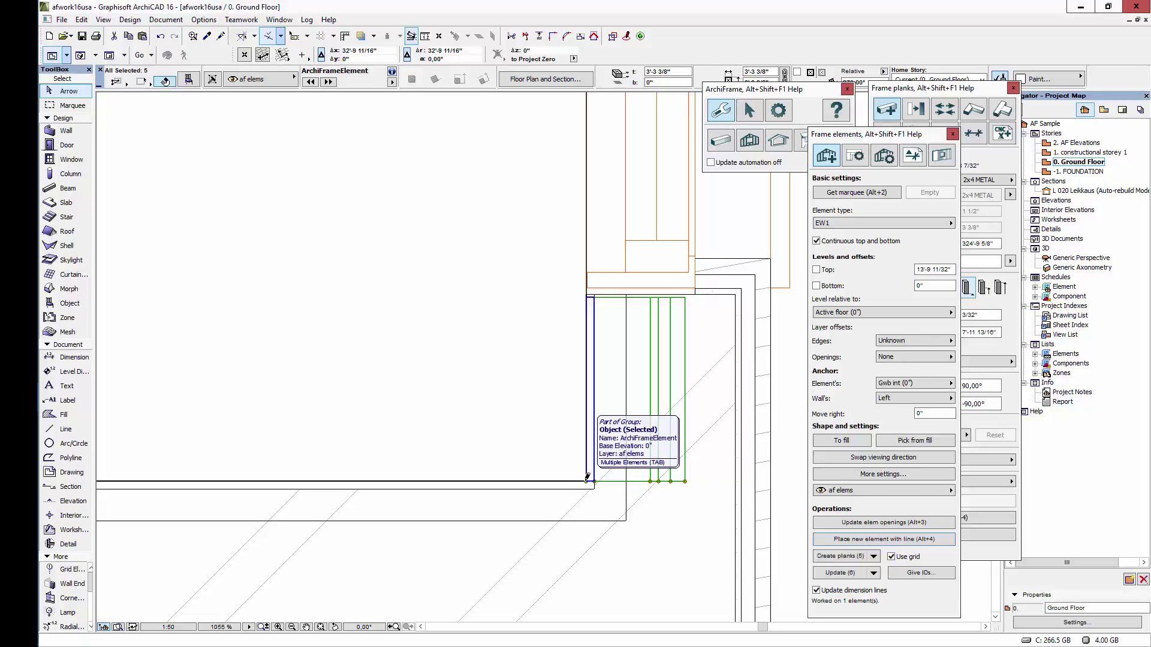
Place another EW1 element by line along the left exterior wall's inner face, from its lower to its upper inside corner, and deselect it.
{"action": "scroll", "coordinate": [385, 462], "scroll_direction": "down", "scroll_amount": 10}
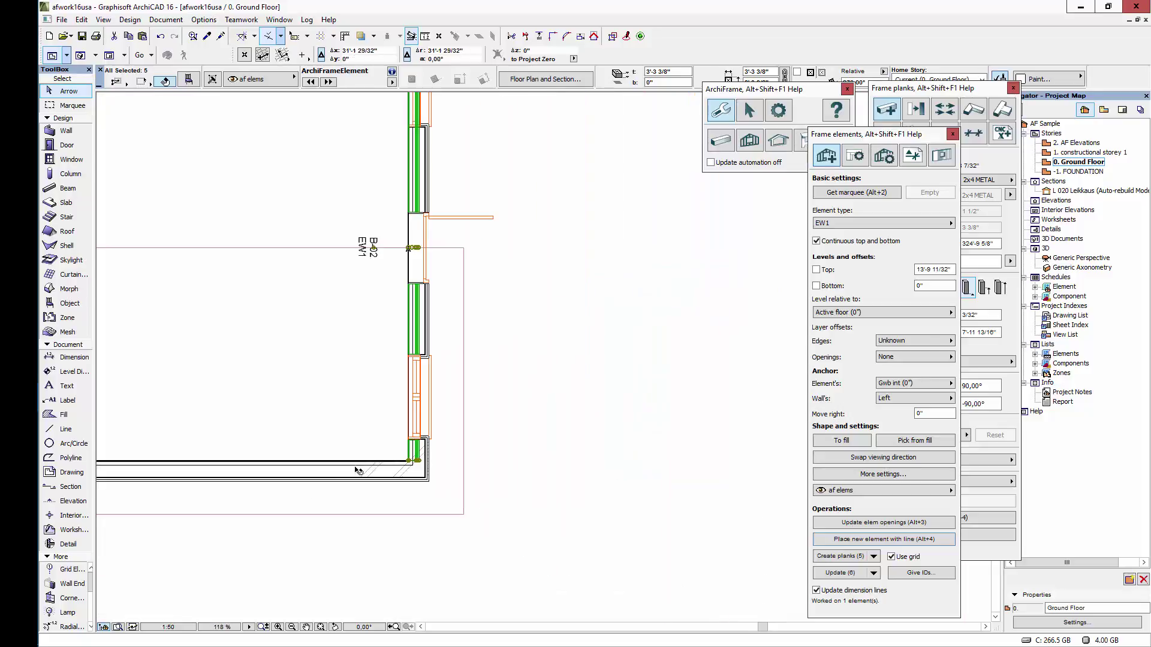
{"action": "middle_click_drag", "start_coordinate": [308, 479], "coordinate": [697, 516]}
{"action": "scroll", "coordinate": [341, 496], "scroll_direction": "up", "scroll_amount": 3}
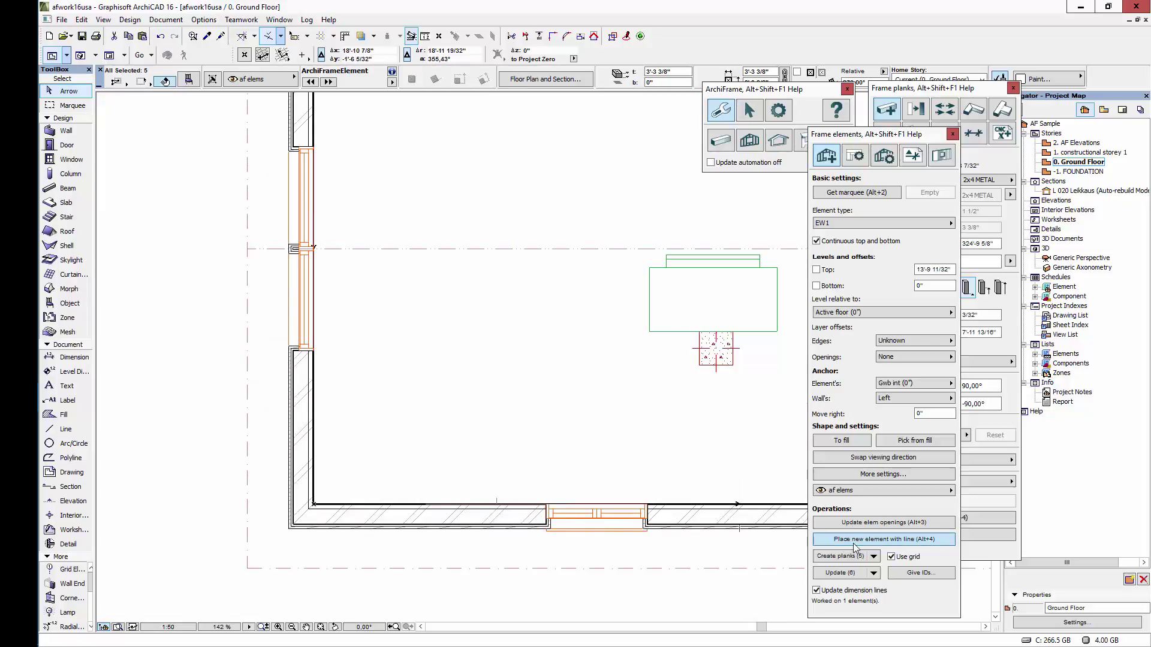
{"action": "left_click", "coordinate": [884, 539]}
{"action": "scroll", "coordinate": [312, 486], "scroll_direction": "up", "scroll_amount": 6}
{"action": "left_click", "coordinate": [322, 566]}
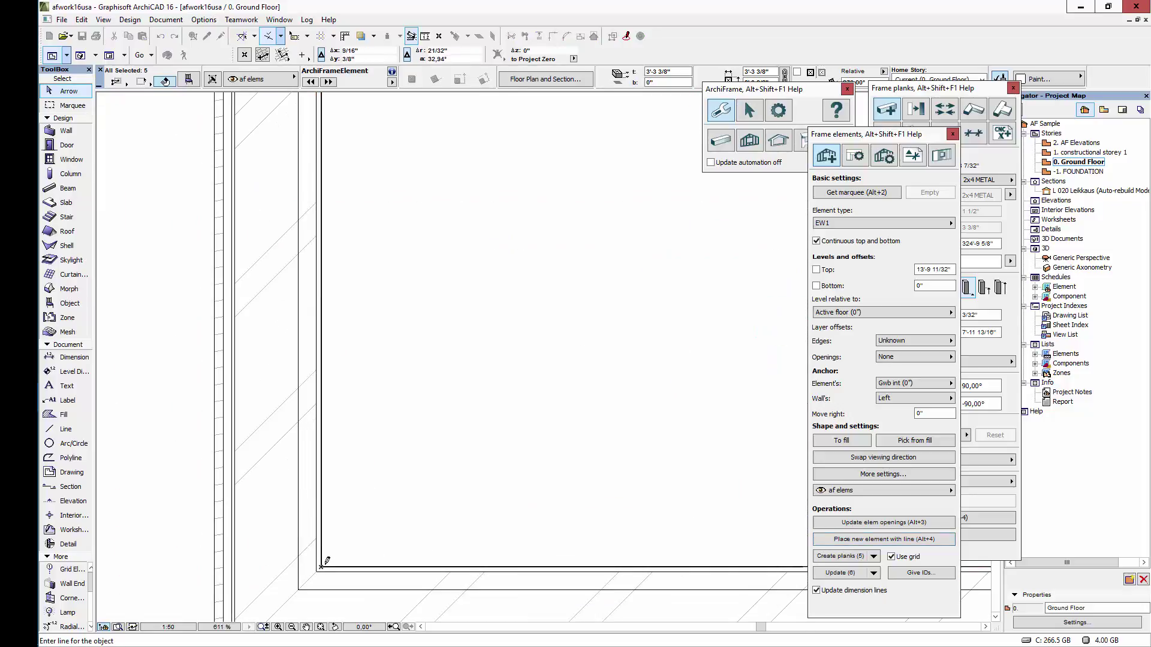
{"action": "scroll", "coordinate": [322, 566], "scroll_direction": "down", "scroll_amount": 7}
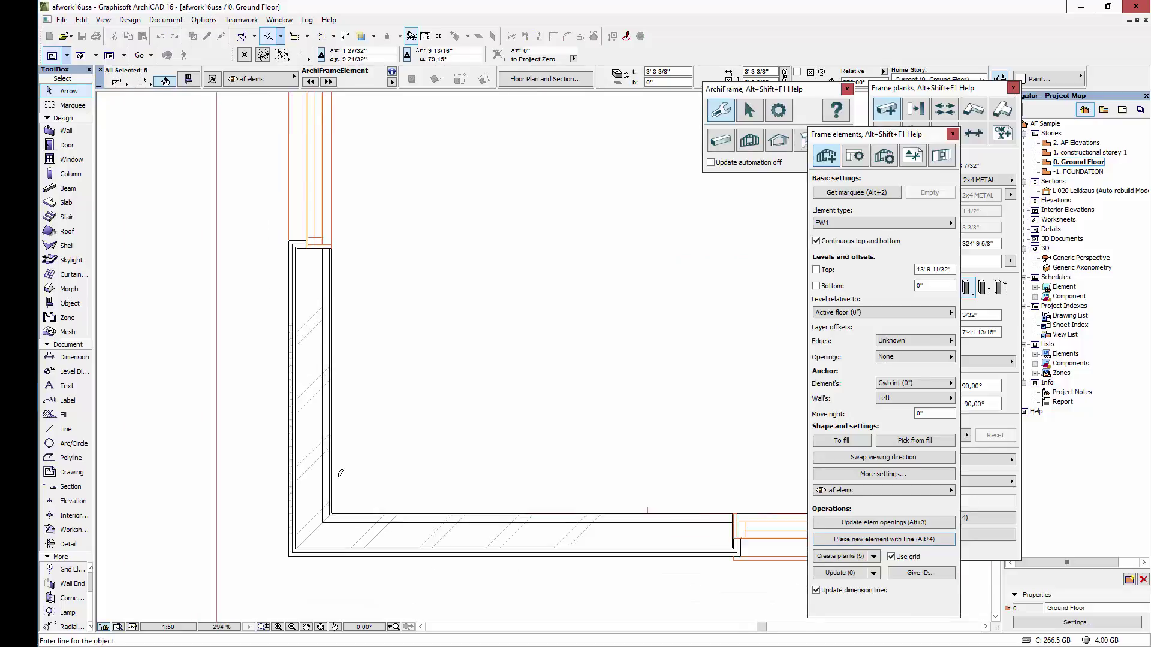
{"action": "middle_click_drag", "start_coordinate": [353, 296], "coordinate": [339, 431]}
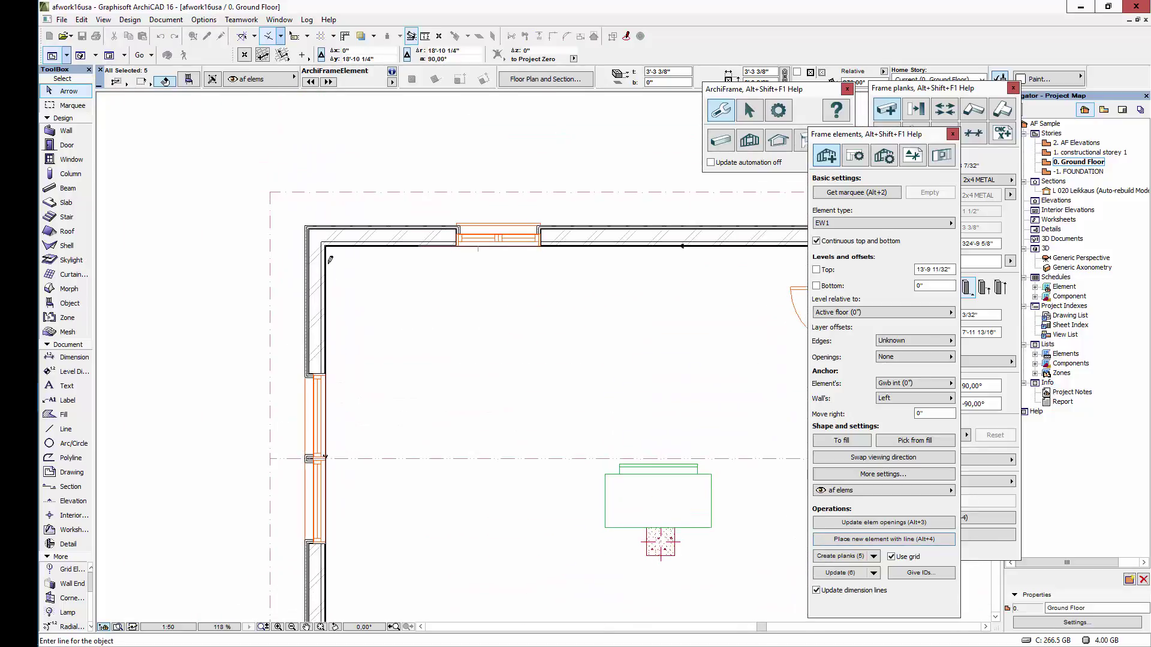
{"action": "scroll", "coordinate": [322, 242], "scroll_direction": "up", "scroll_amount": 2}
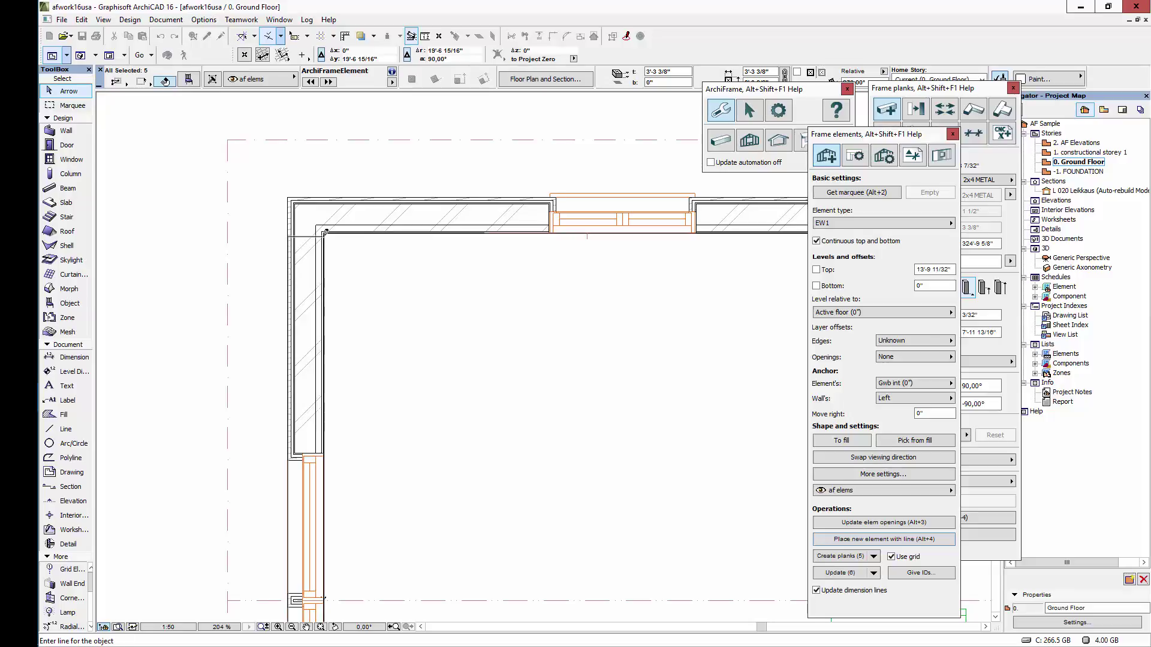
{"action": "scroll", "coordinate": [324, 232], "scroll_direction": "up", "scroll_amount": 3}
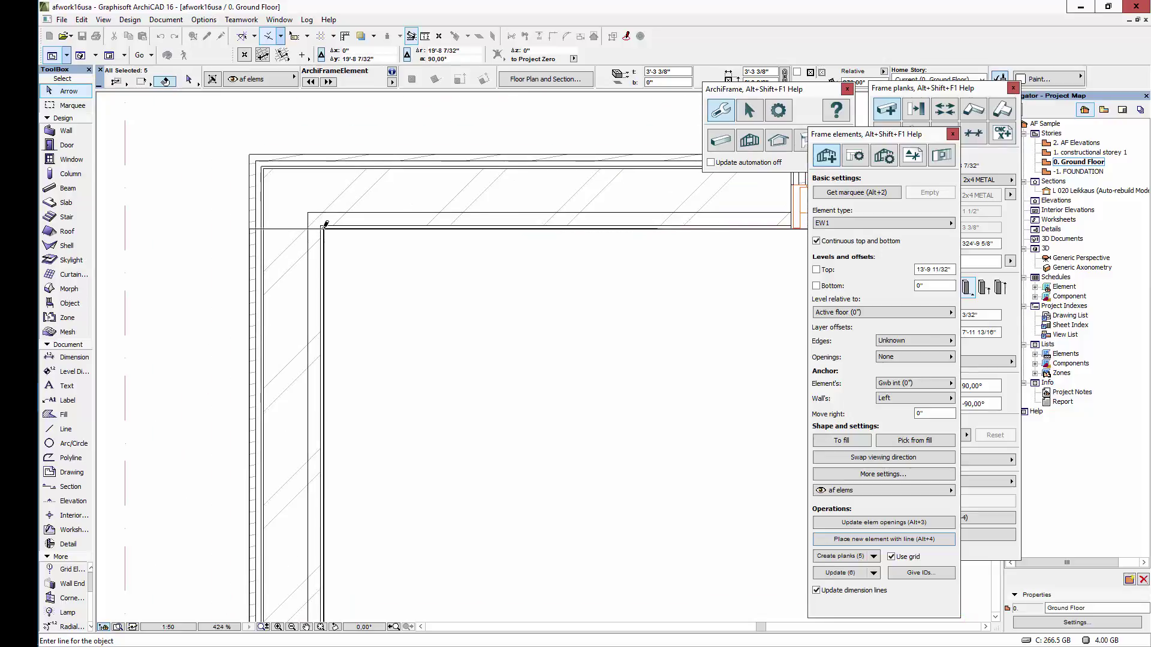
{"action": "left_click", "coordinate": [324, 226]}
{"action": "left_click", "coordinate": [350, 341]}
{"action": "scroll", "coordinate": [349, 352], "scroll_direction": "down", "scroll_amount": 5}
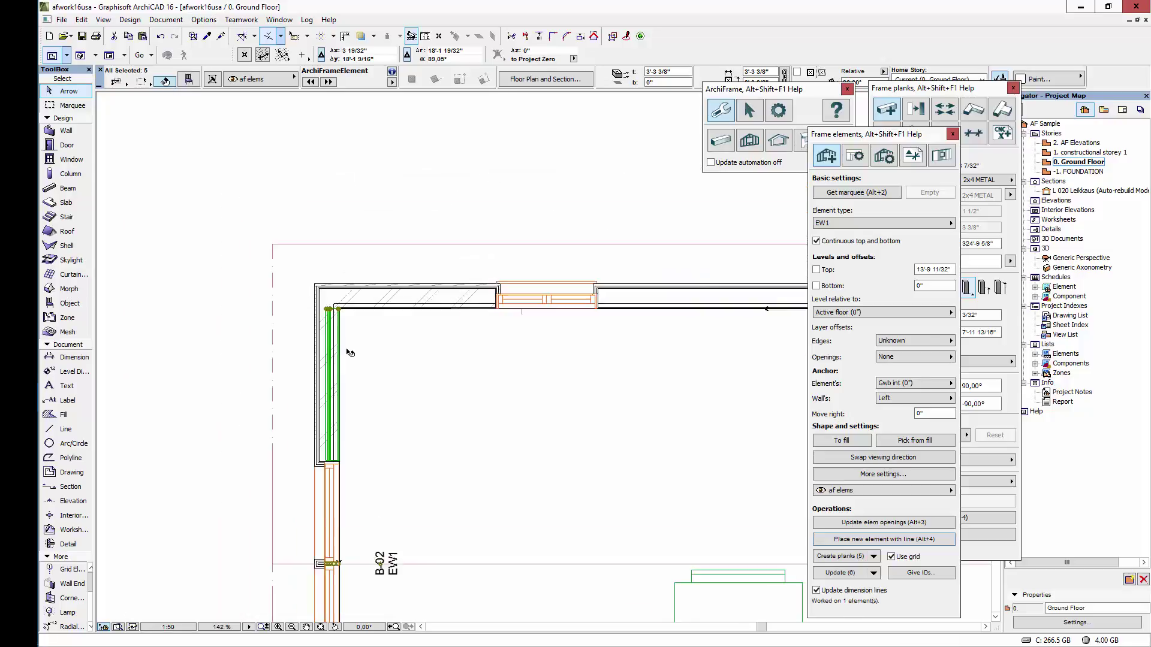
{"action": "scroll", "coordinate": [350, 353], "scroll_direction": "down", "scroll_amount": 4}
{"action": "middle_click_drag", "start_coordinate": [540, 411], "coordinate": [521, 359]}
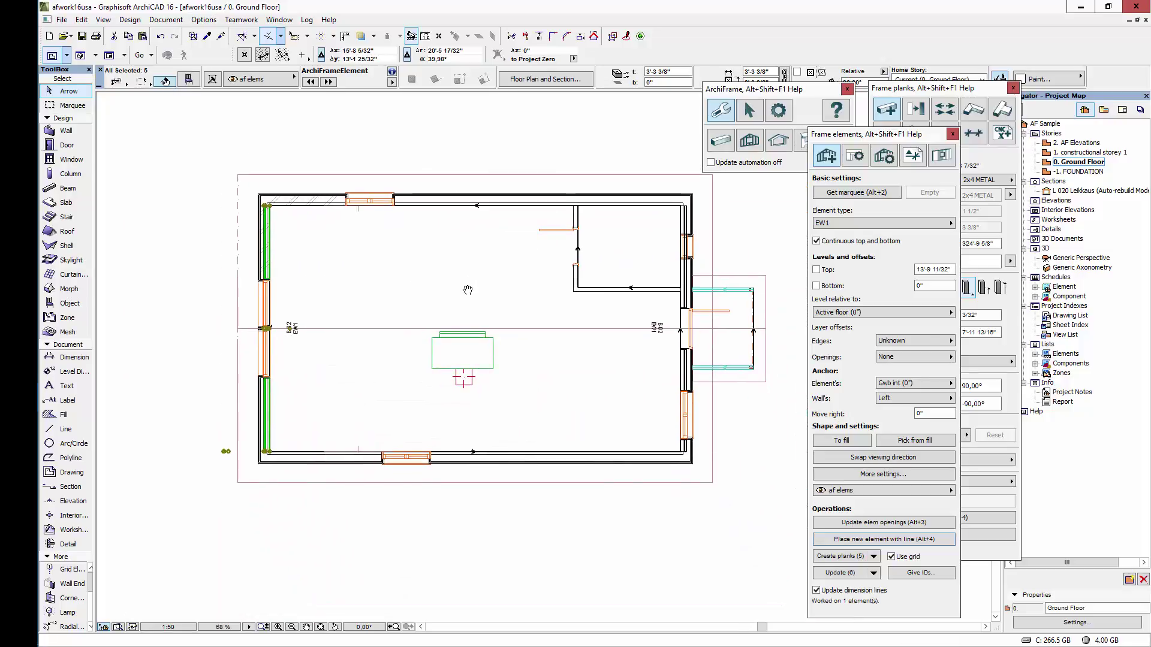
{"action": "left_click", "coordinate": [512, 355]}
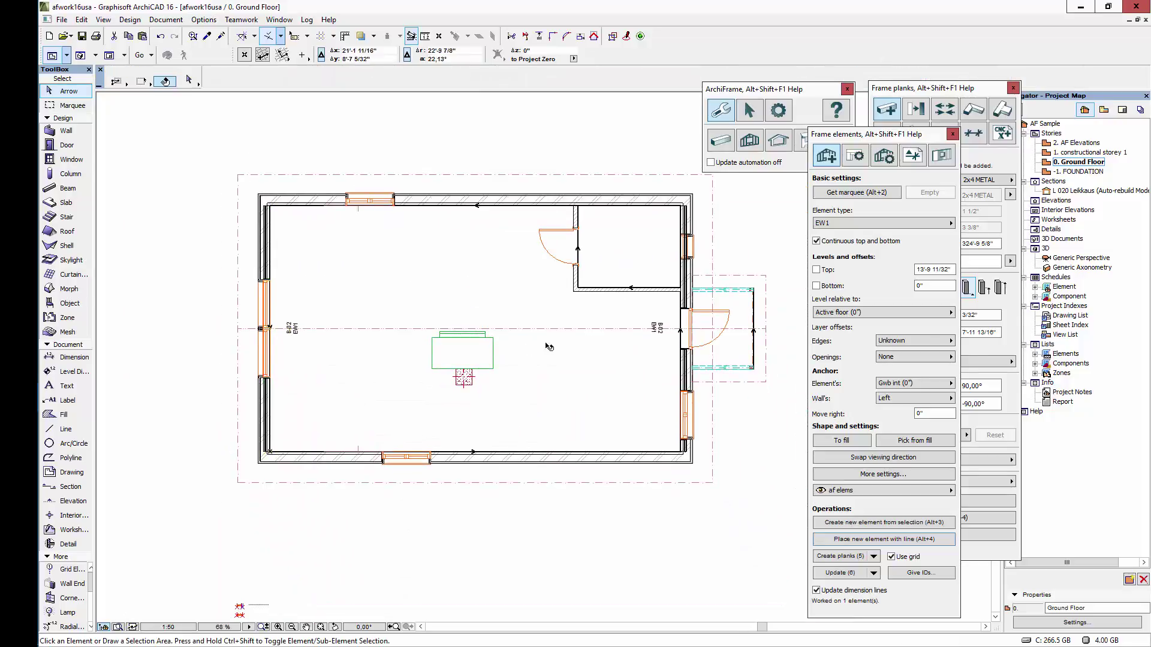
Enable the top level for new frame elements and set it to 8'.
{"action": "left_click", "coordinate": [827, 271]}
{"action": "left_click_drag", "start_coordinate": [916, 270], "coordinate": [926, 271]}
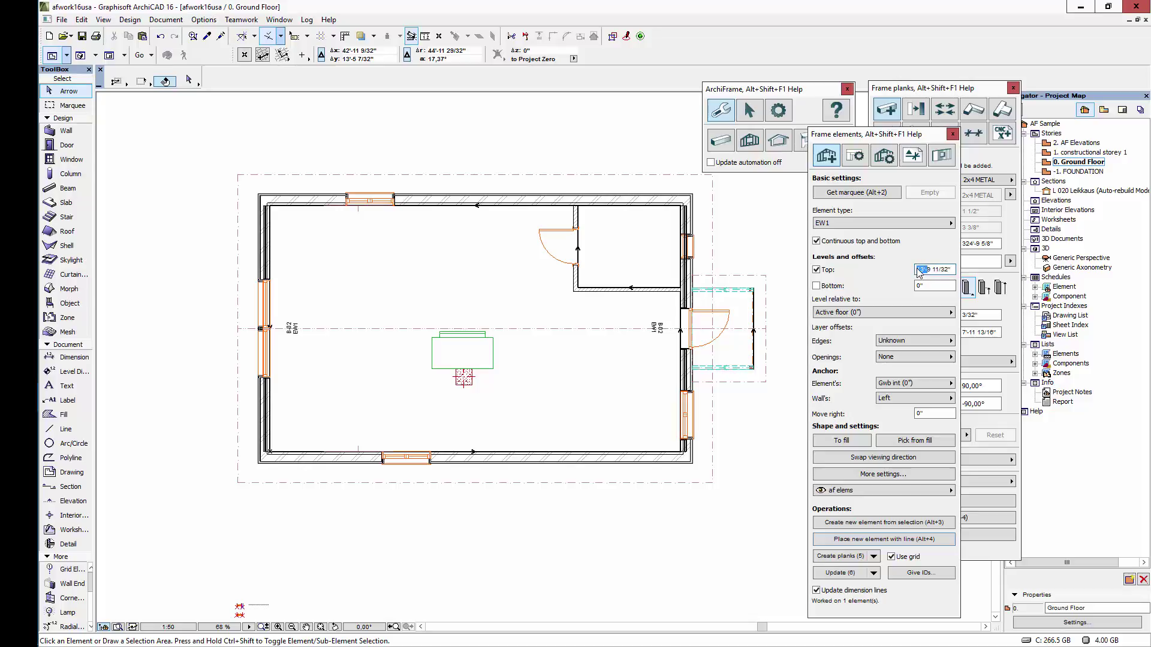
{"action": "double_click", "coordinate": [919, 270]}
{"action": "key", "text": "BackSpace"}
{"action": "type", "text": "8'"}
Place an EW1 element by line along the inner face of the plan's lower exterior wall, from its right to its left inside corner.
{"action": "left_click", "coordinate": [884, 539]}
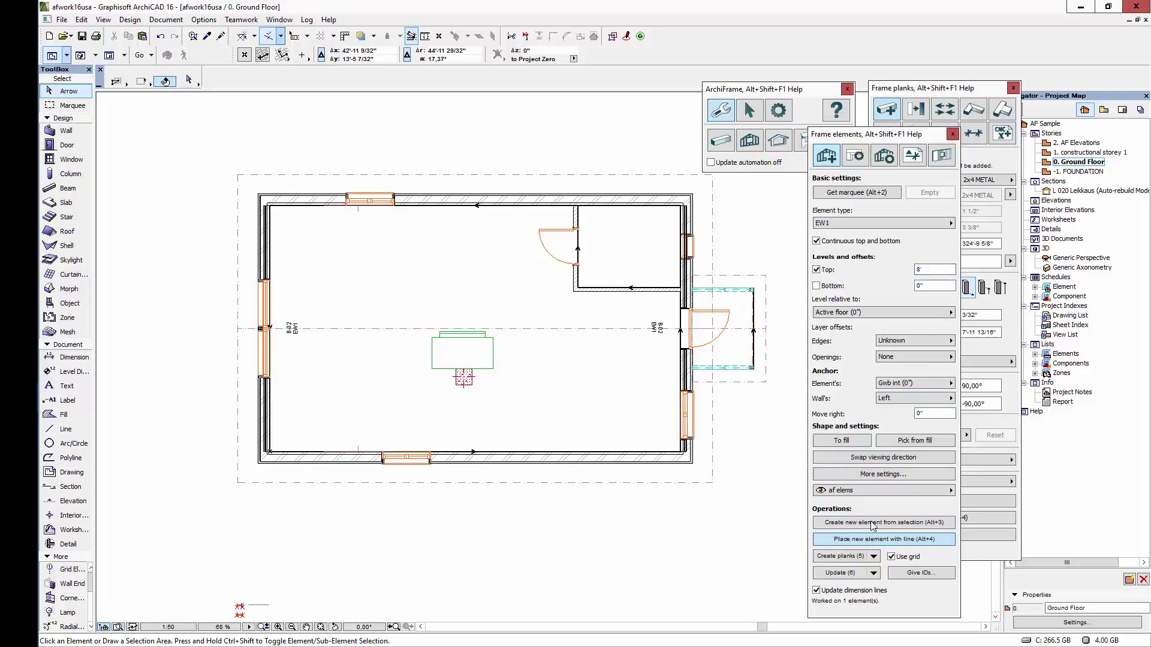
{"action": "scroll", "coordinate": [693, 446], "scroll_direction": "up", "scroll_amount": 1}
{"action": "scroll", "coordinate": [692, 446], "scroll_direction": "up", "scroll_amount": 10}
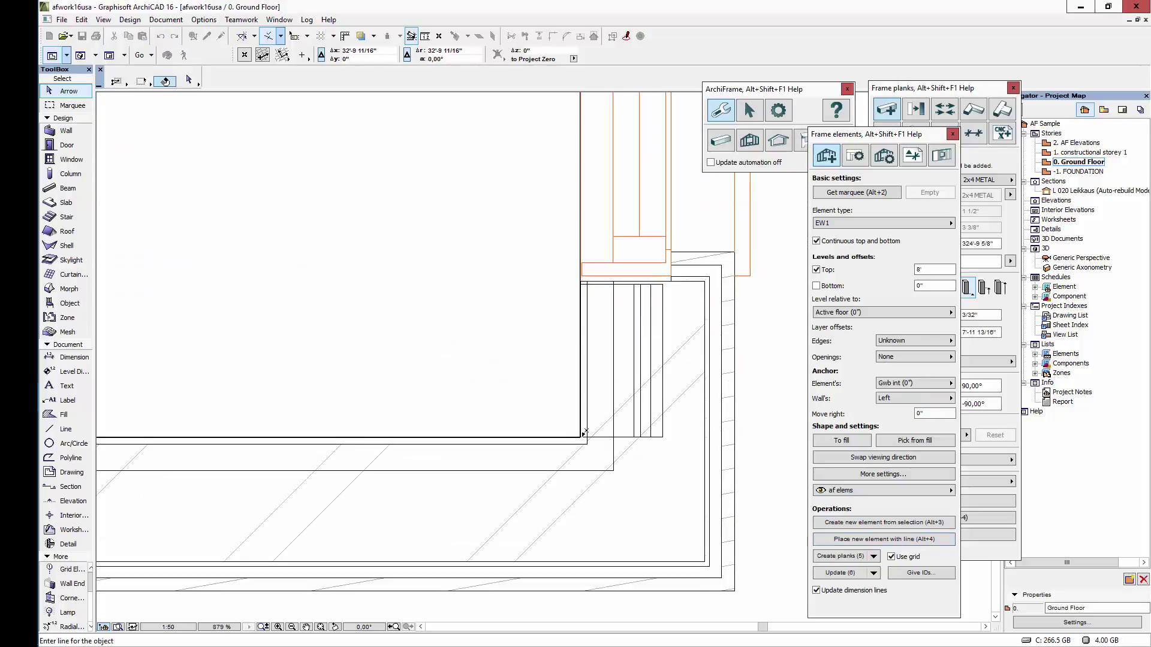
{"action": "scroll", "coordinate": [588, 441], "scroll_direction": "down", "scroll_amount": 10}
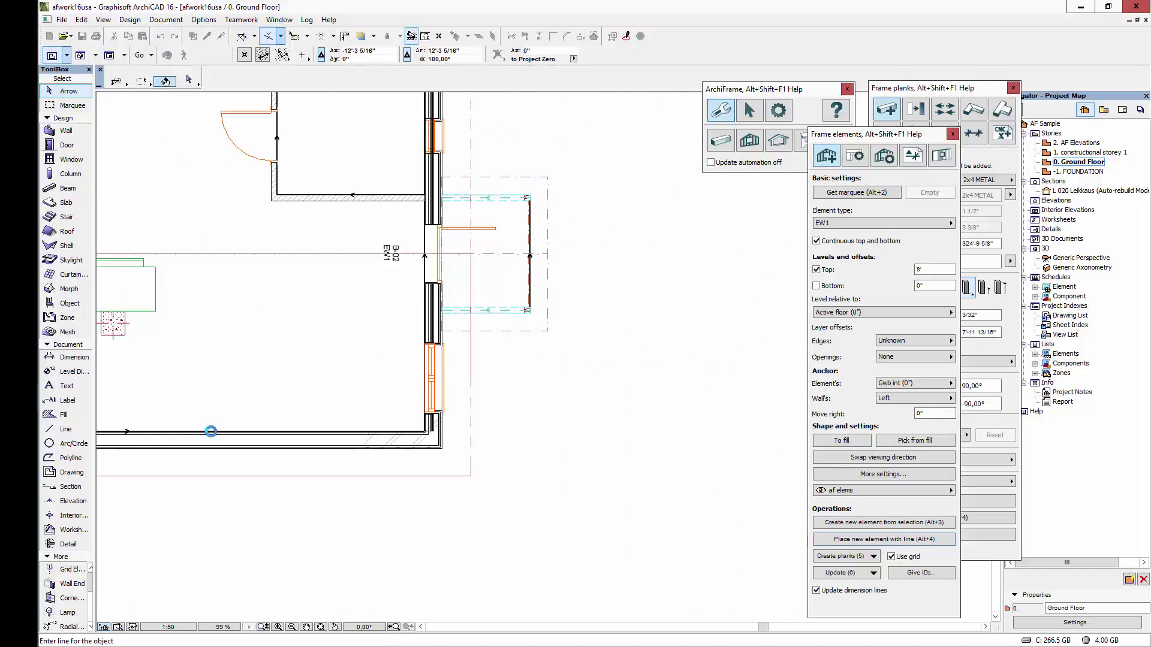
{"action": "scroll", "coordinate": [342, 379], "scroll_direction": "up", "scroll_amount": 7}
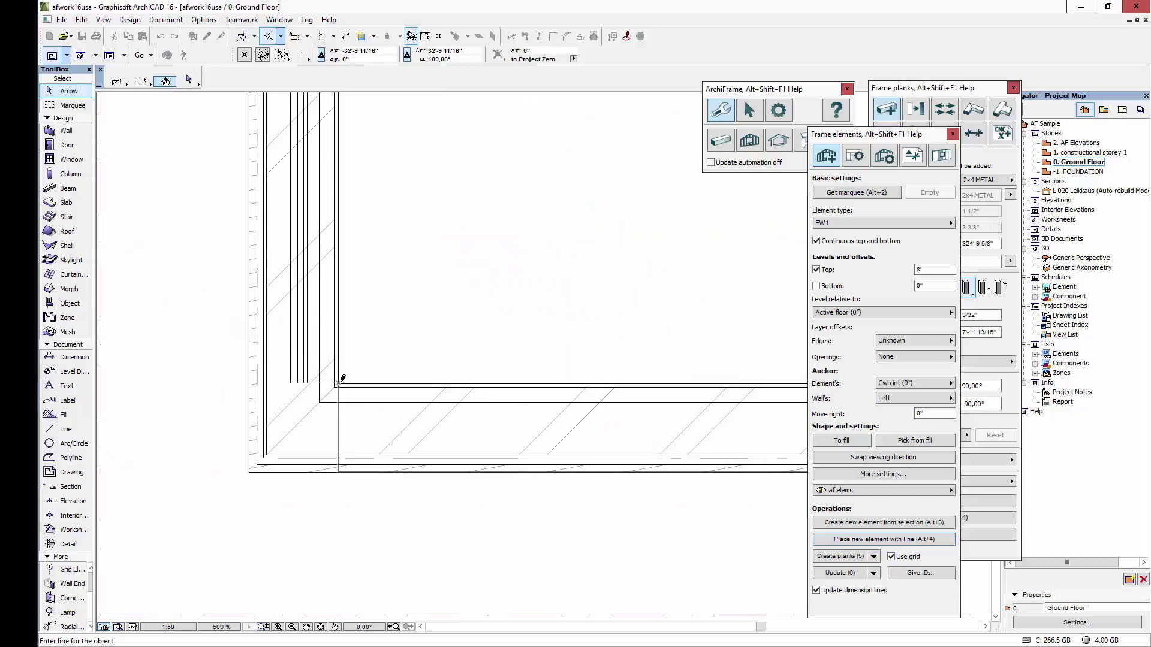
{"action": "left_click", "coordinate": [343, 379]}
{"action": "scroll", "coordinate": [411, 431], "scroll_direction": "down", "scroll_amount": 9}
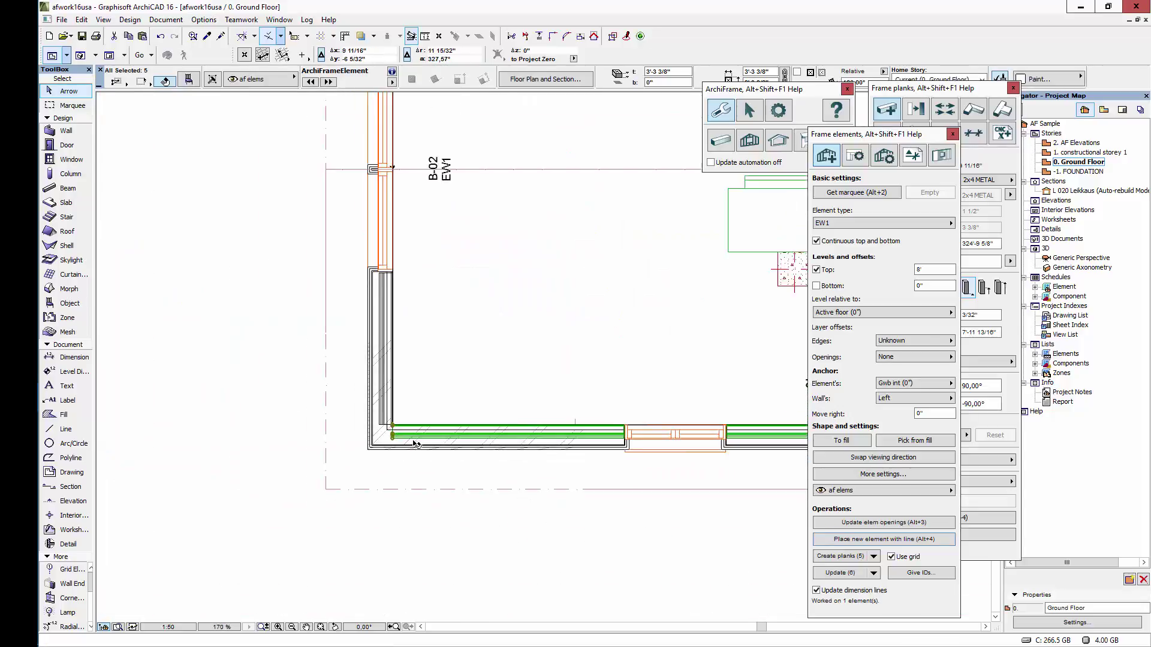
{"action": "middle_click_drag", "start_coordinate": [533, 405], "coordinate": [374, 417]}
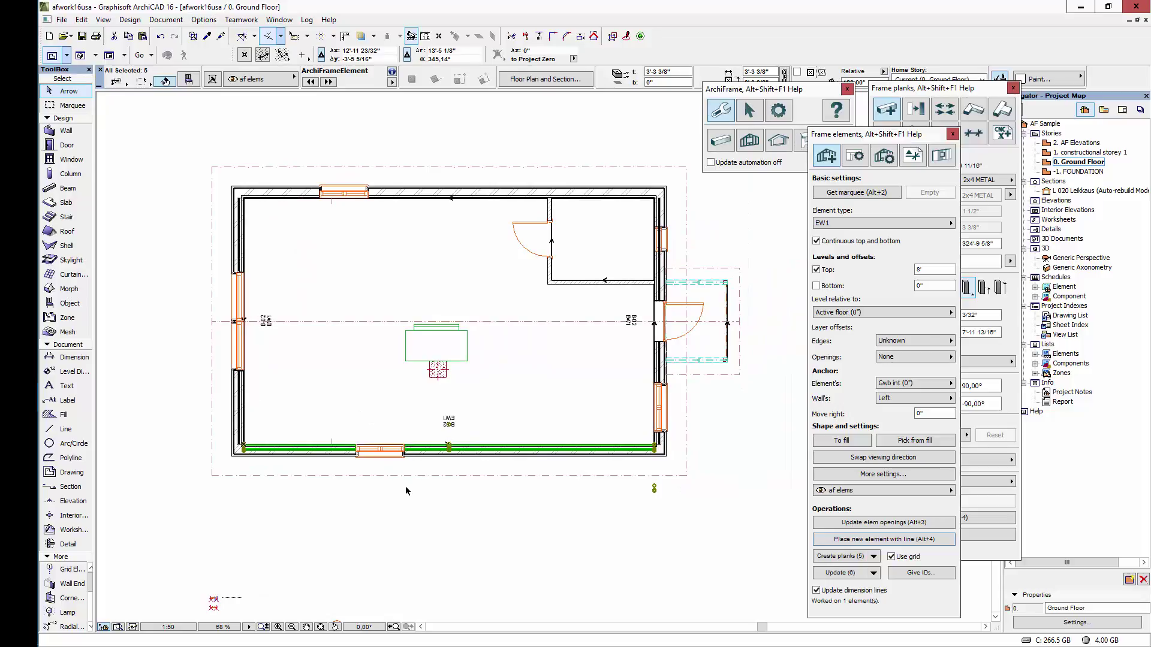
Apply the AF 3D layer combination to the floor plan.
{"action": "key", "text": "ctrl+l"}
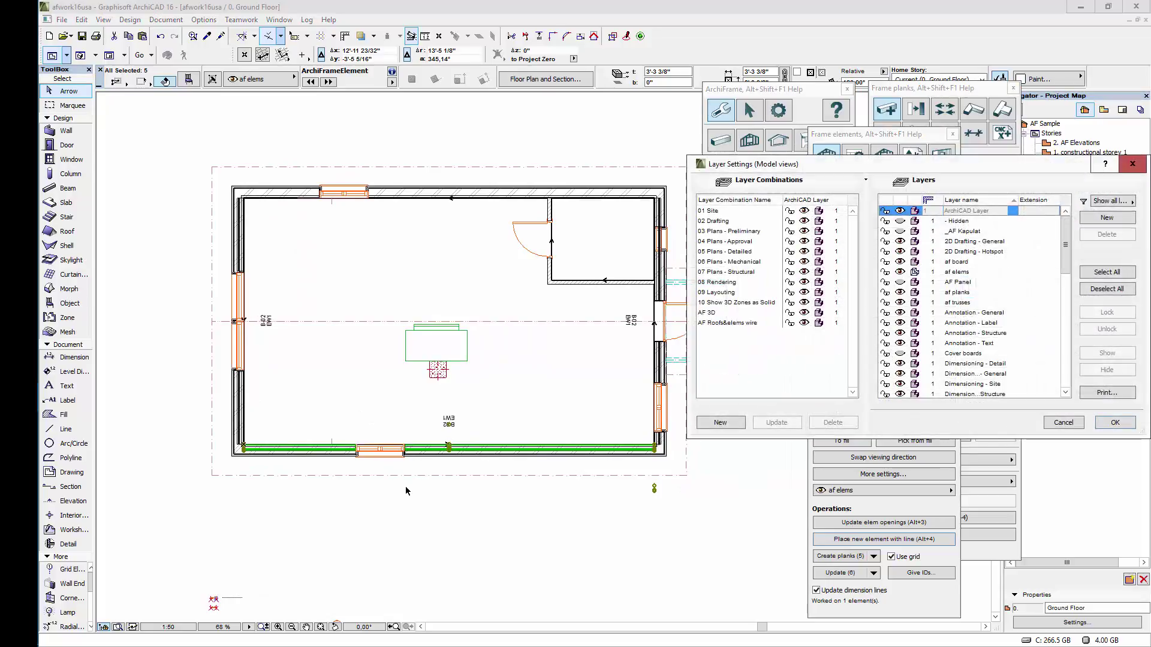
{"action": "left_click", "coordinate": [707, 313]}
{"action": "key", "text": "Return"}
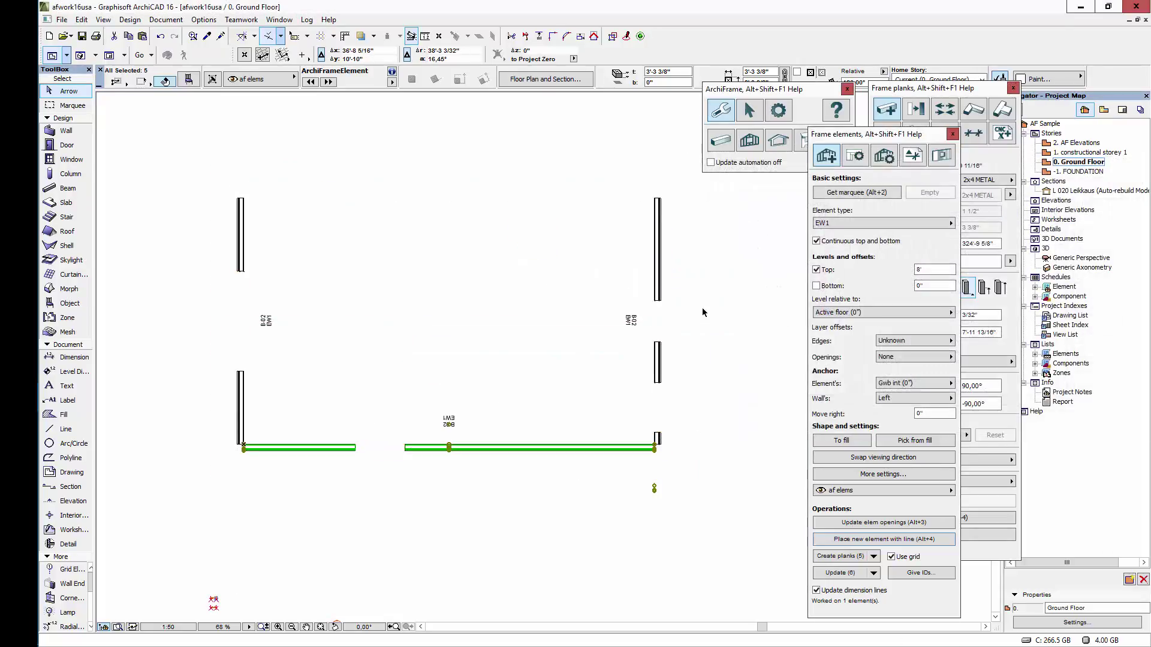
Clear the selection and give new IDs to all frame elements on the active storey, starting from A.
{"action": "key", "text": "Escape"}
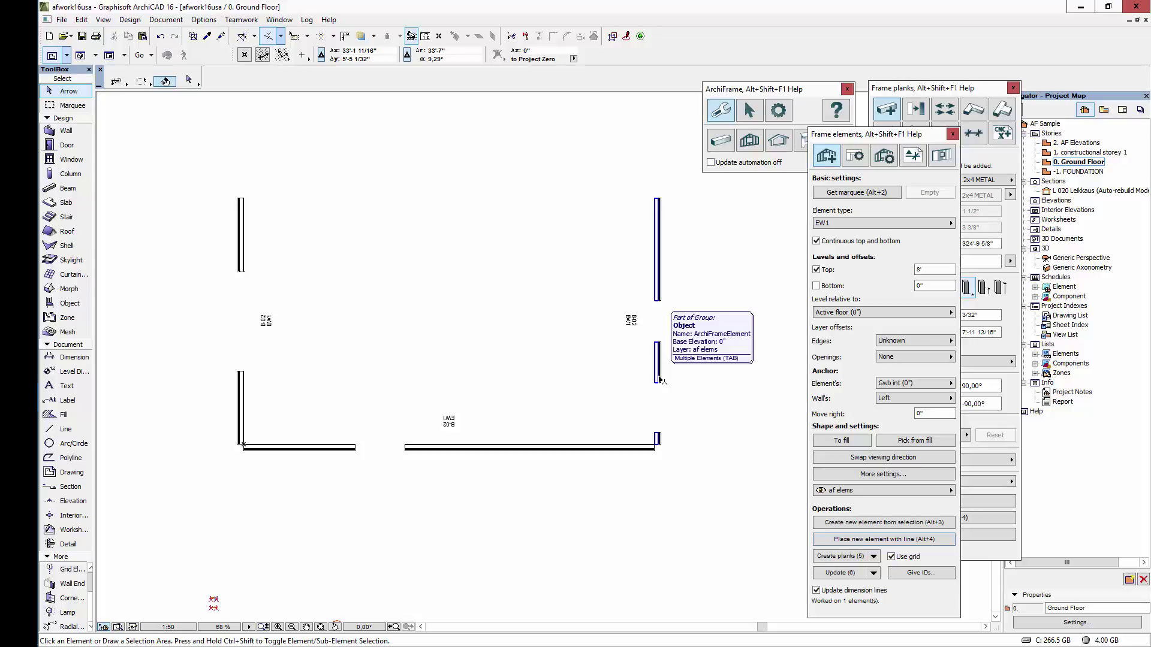
{"action": "left_click", "coordinate": [919, 573]}
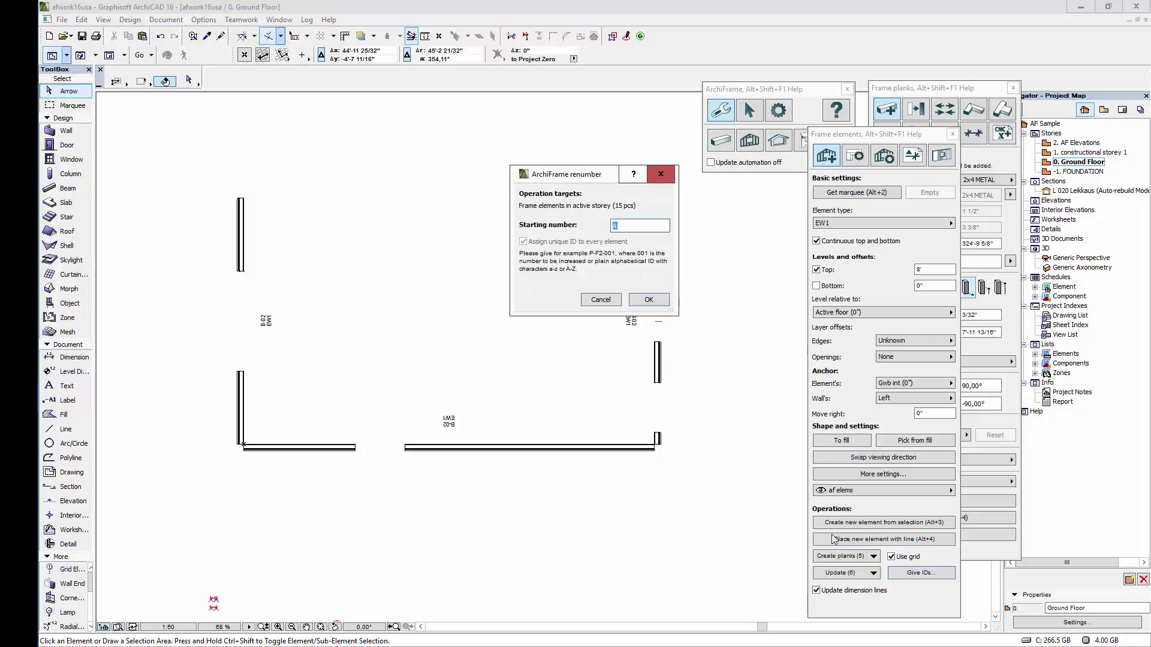
{"action": "key", "text": "Return"}
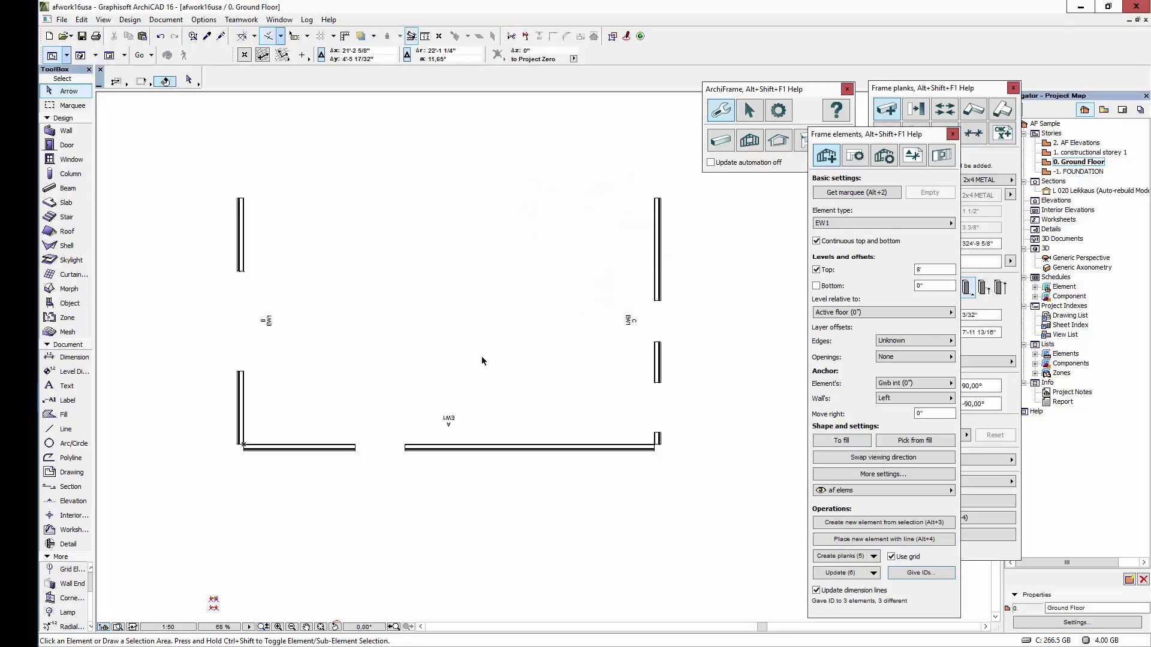
Select frame element A along the lower wall and apply Long L right to both its left and right corners.
{"action": "left_click", "coordinate": [448, 424]}
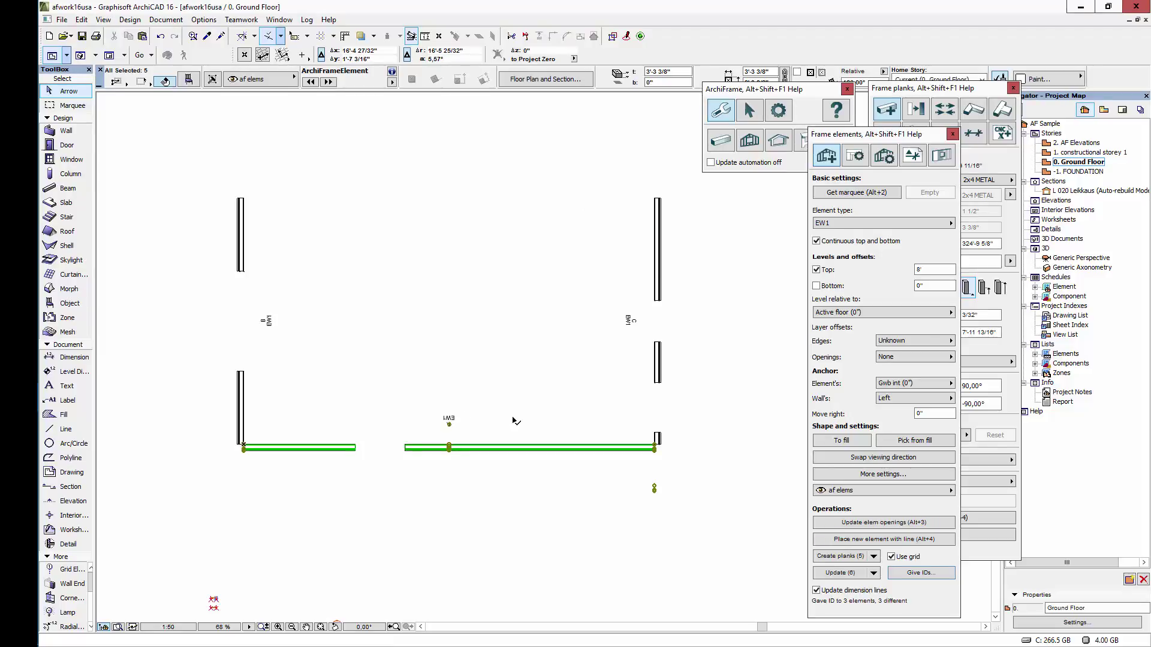
{"action": "left_click", "coordinate": [862, 156]}
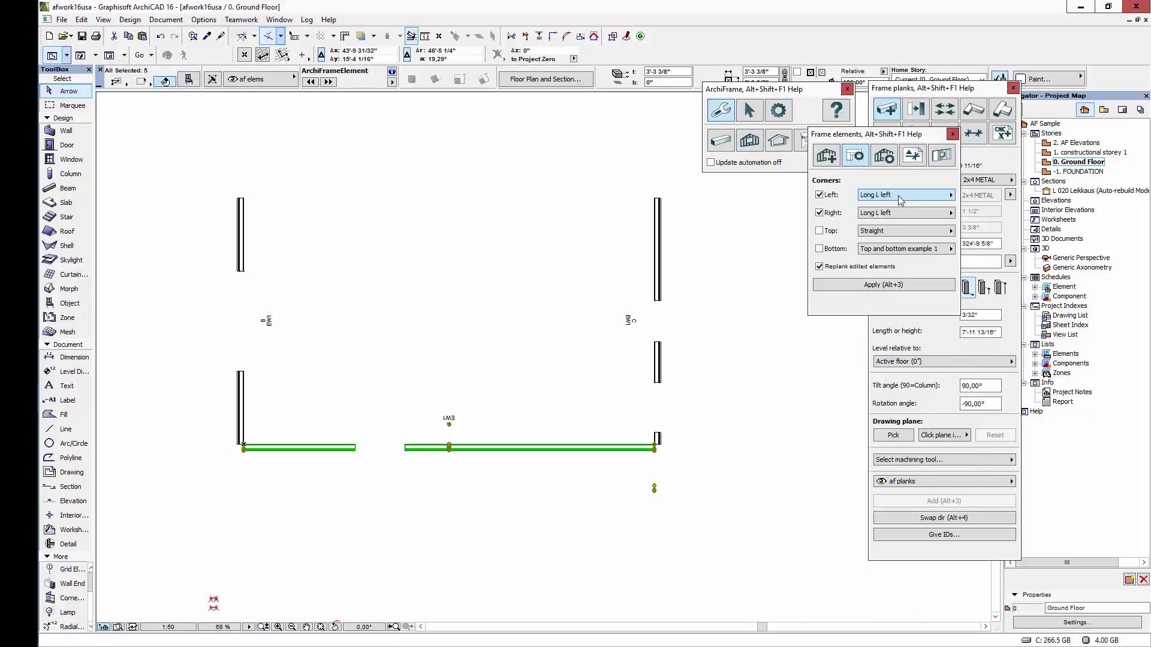
{"action": "left_click", "coordinate": [900, 198]}
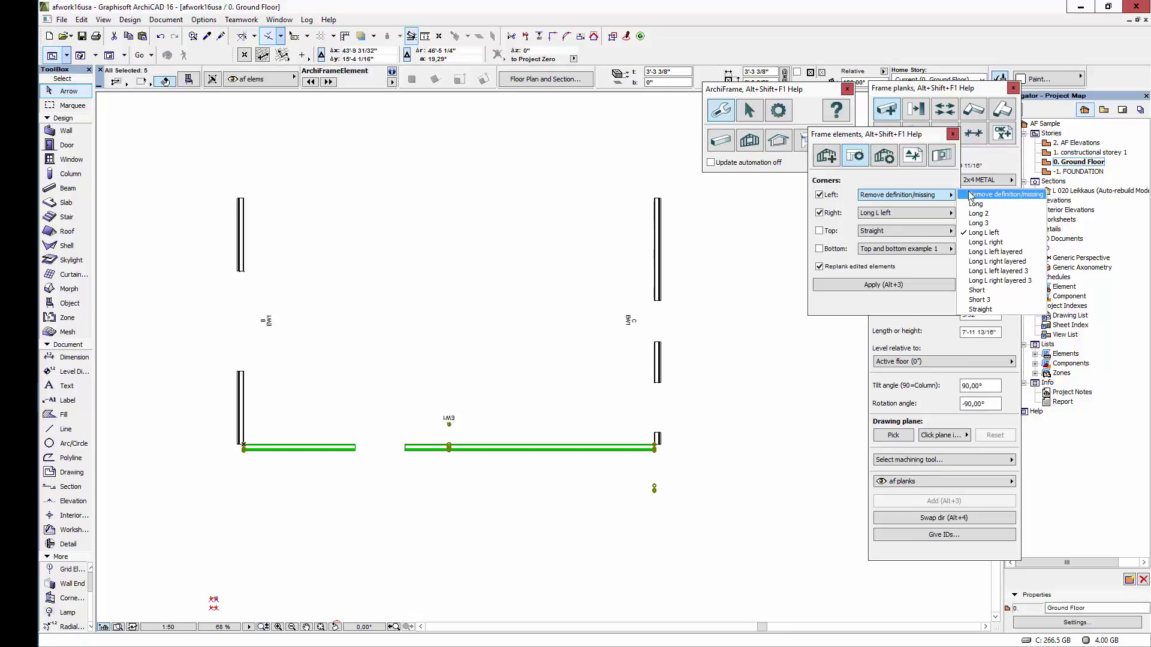
{"action": "left_click", "coordinate": [979, 235]}
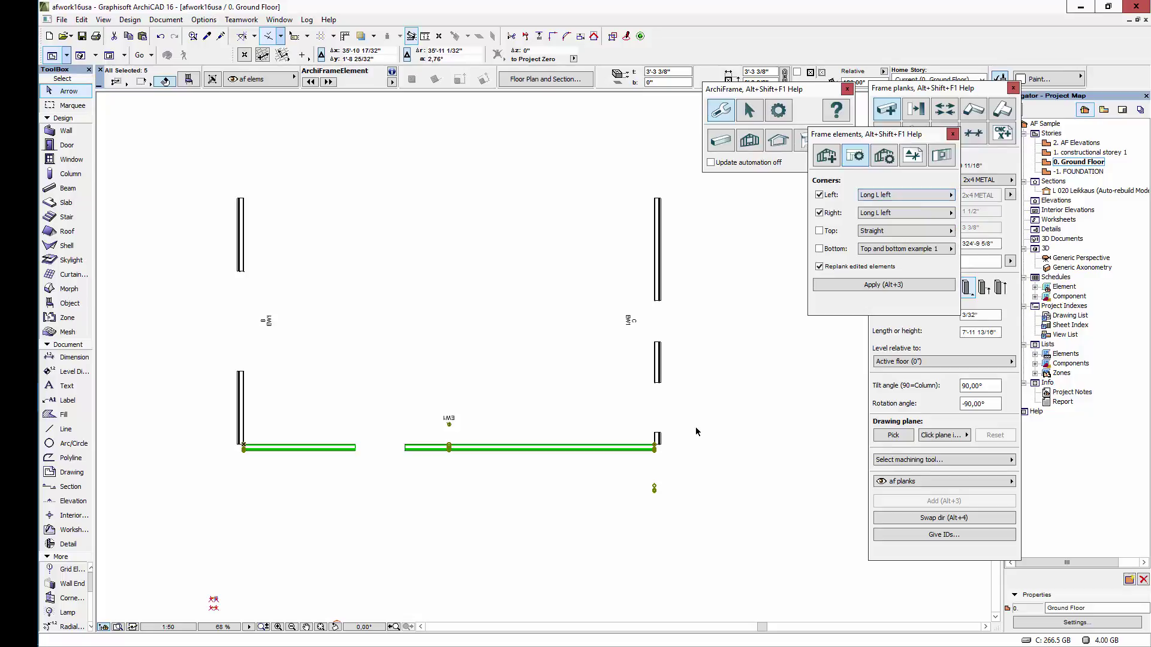
{"action": "left_click", "coordinate": [891, 196]}
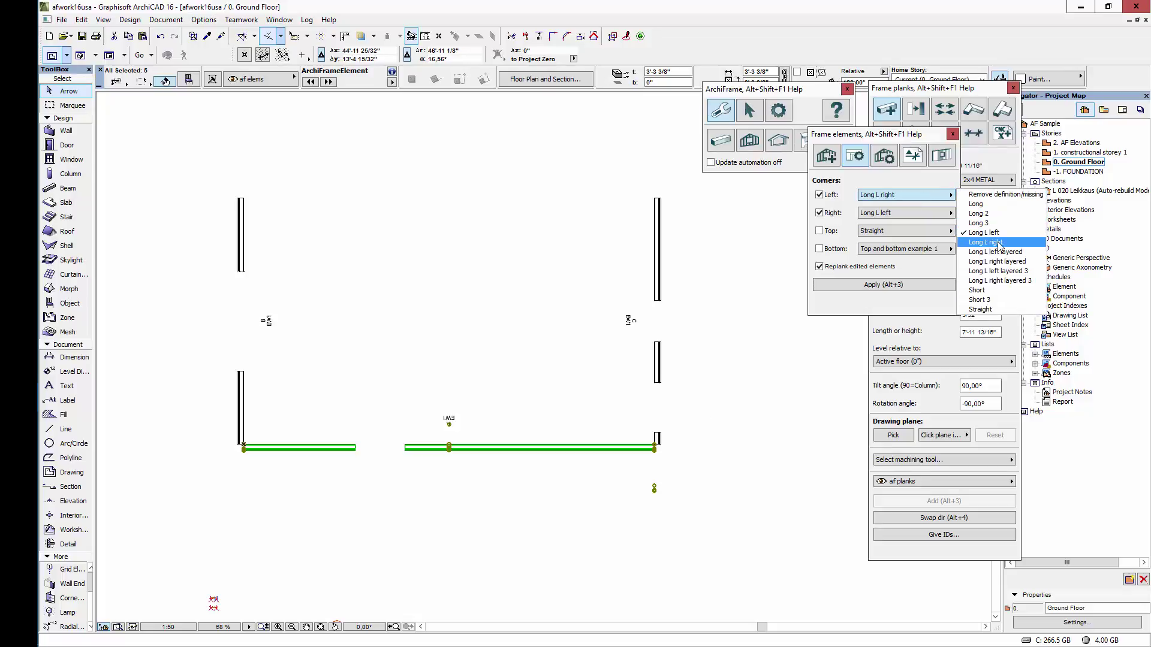
{"action": "left_click", "coordinate": [1000, 246]}
{"action": "left_click", "coordinate": [927, 216]}
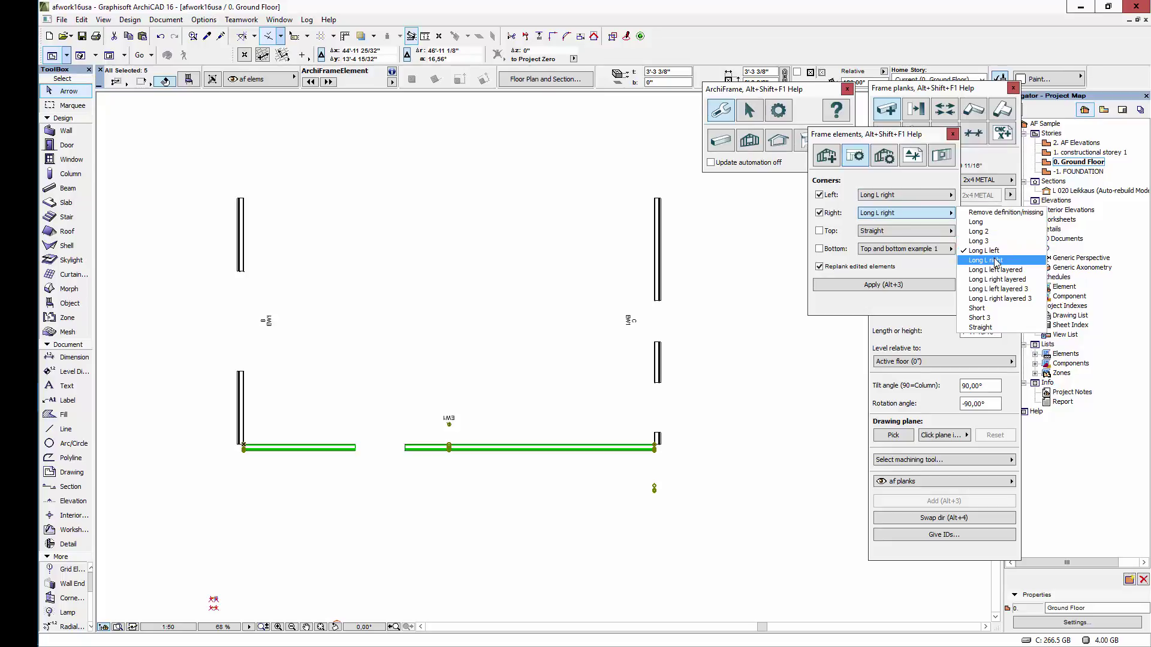
{"action": "left_click", "coordinate": [994, 262]}
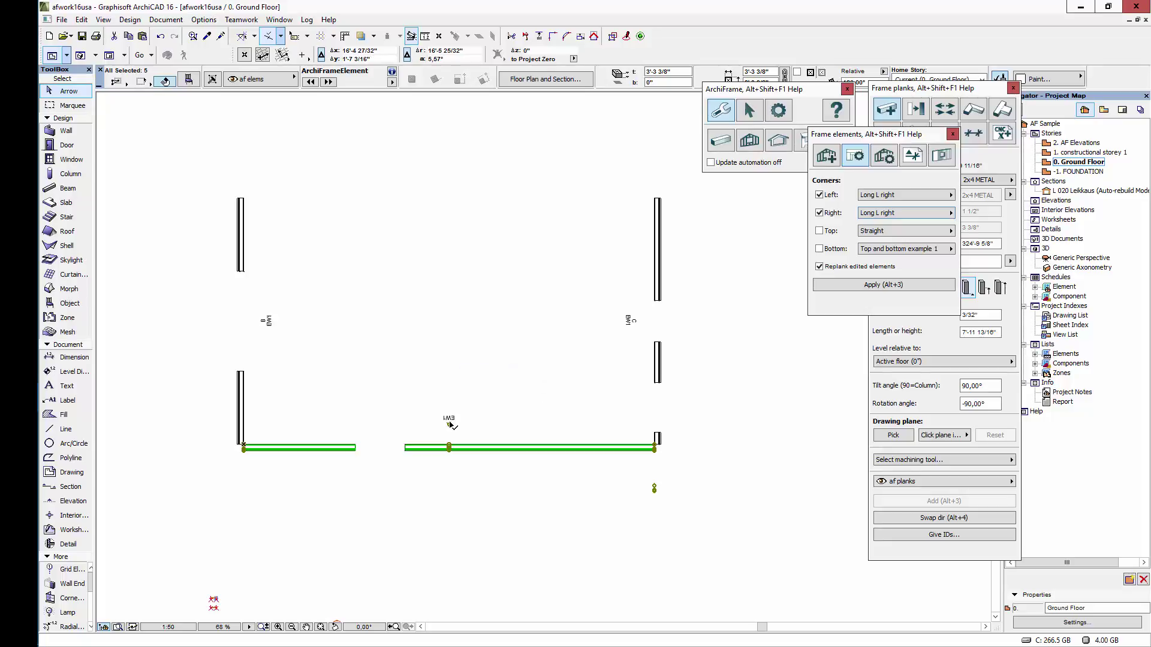
{"action": "scroll", "coordinate": [450, 424], "scroll_direction": "up", "scroll_amount": 3}
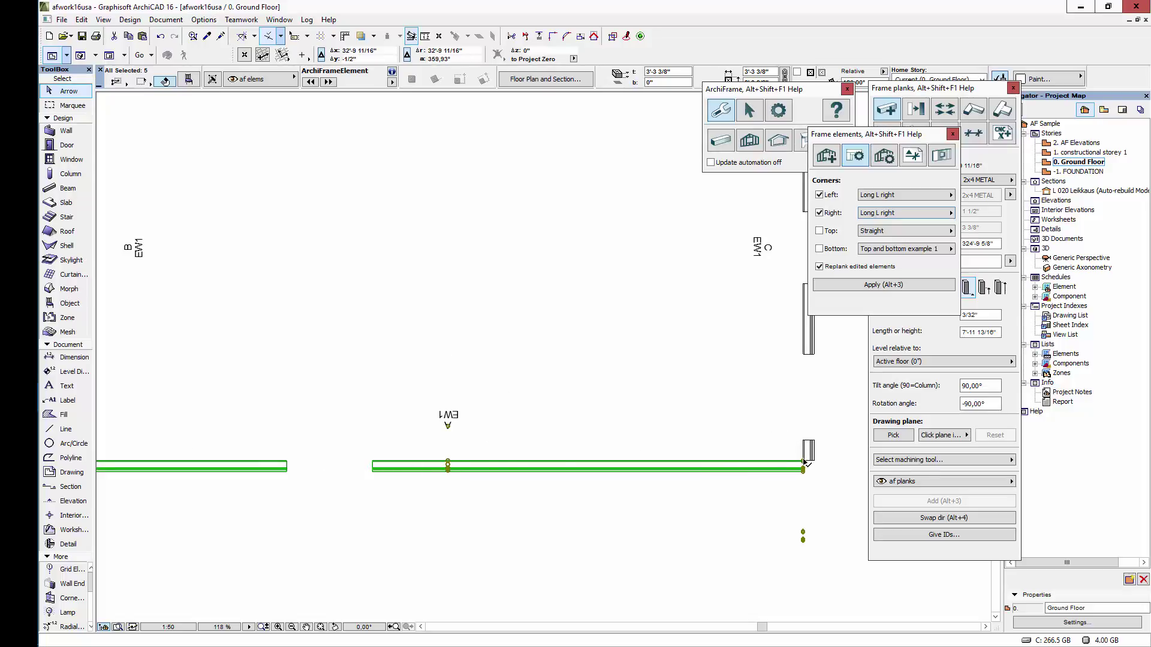
{"action": "scroll", "coordinate": [371, 459], "scroll_direction": "down", "scroll_amount": 2}
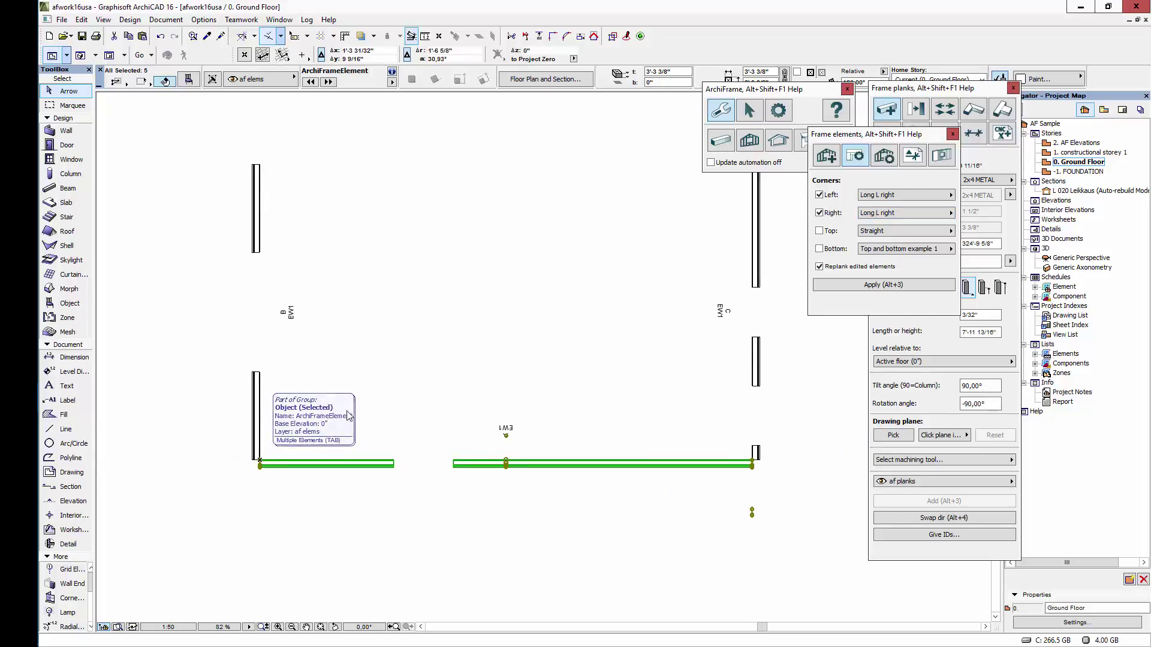
{"action": "left_click", "coordinate": [882, 286]}
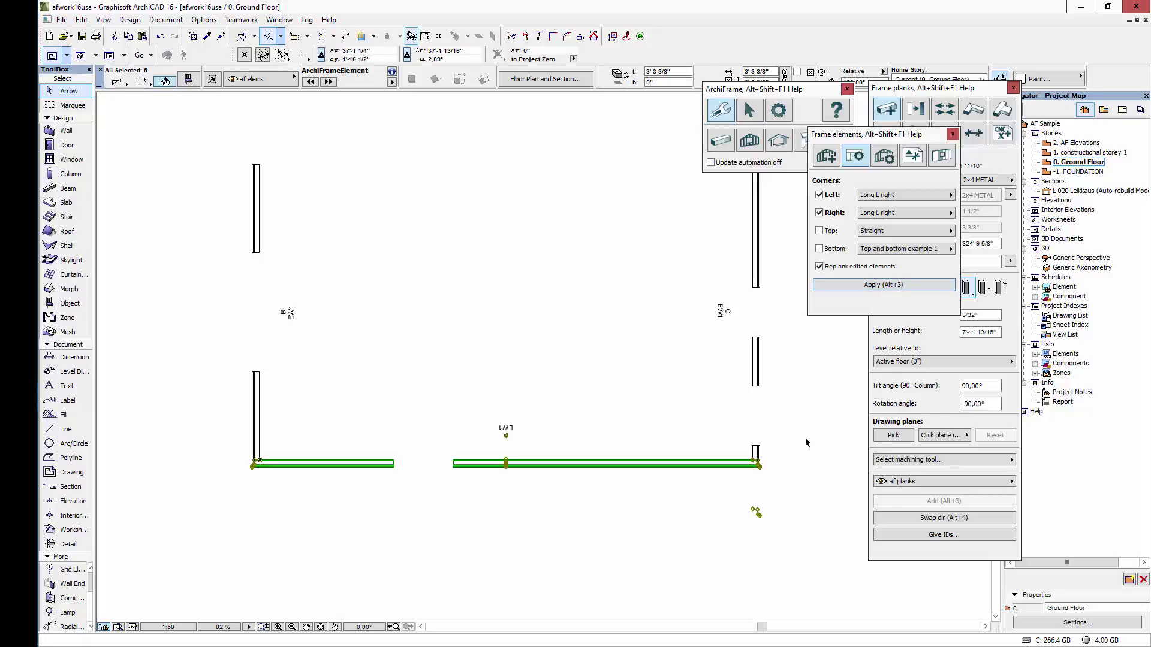
Clear the selection and show all frame elements in the 3D perspective view.
{"action": "scroll", "coordinate": [780, 456], "scroll_direction": "up", "scroll_amount": 5}
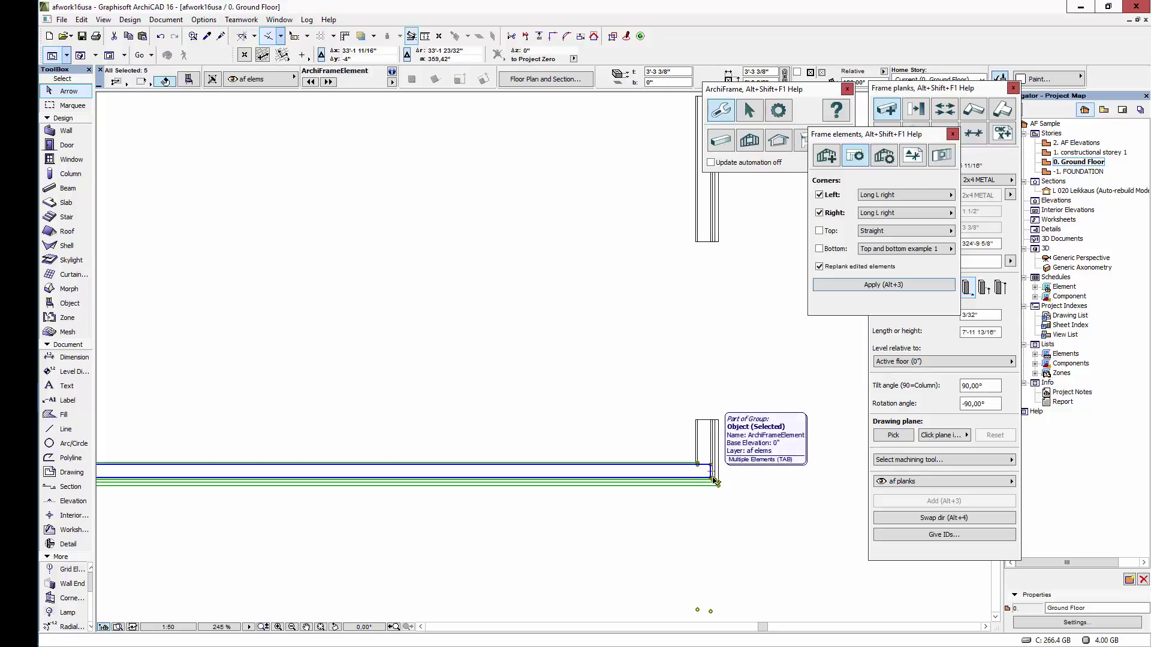
{"action": "scroll", "coordinate": [710, 478], "scroll_direction": "up", "scroll_amount": 6}
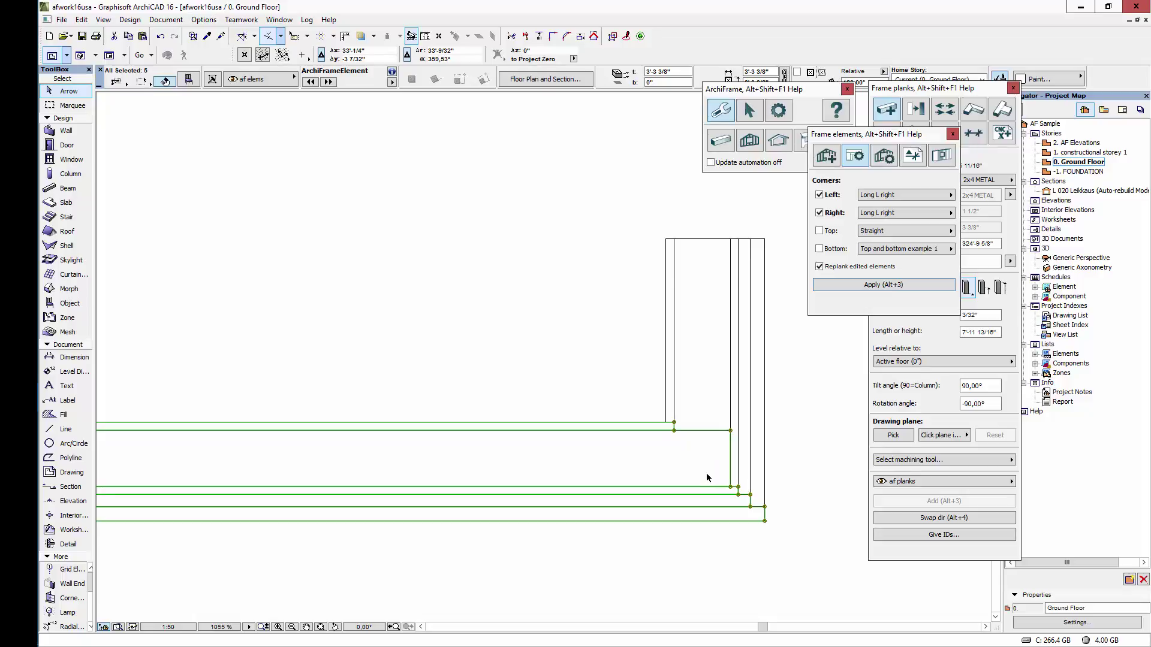
{"action": "scroll", "coordinate": [706, 473], "scroll_direction": "down", "scroll_amount": 12}
{"action": "key", "text": "Escape"}
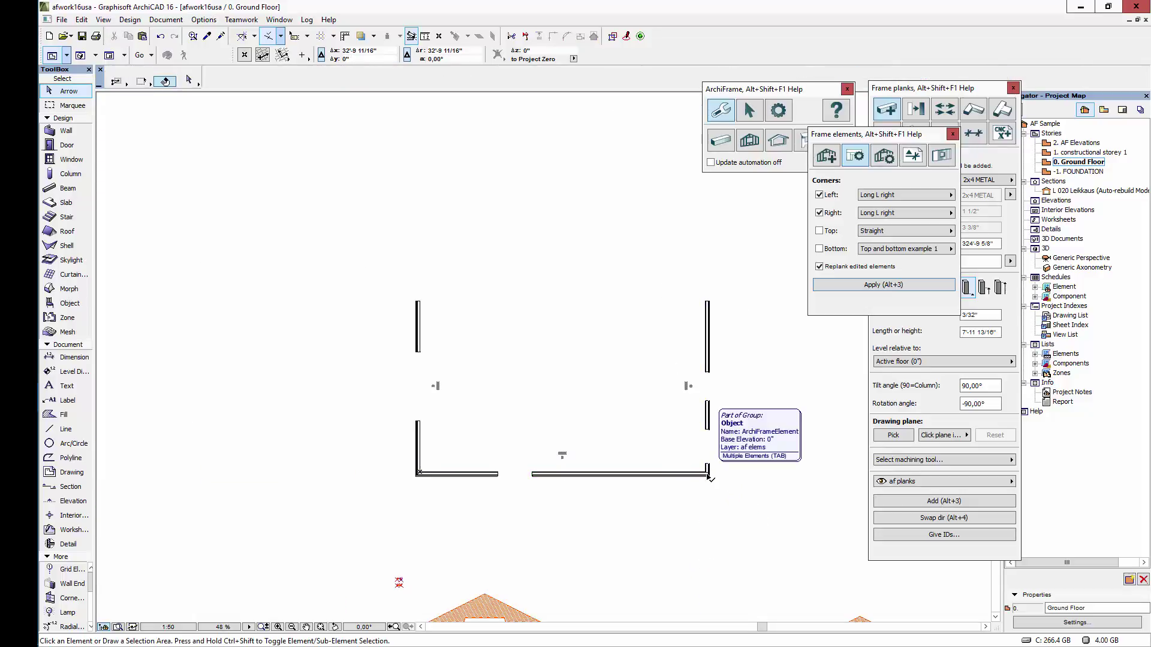
{"action": "key", "text": "F3"}
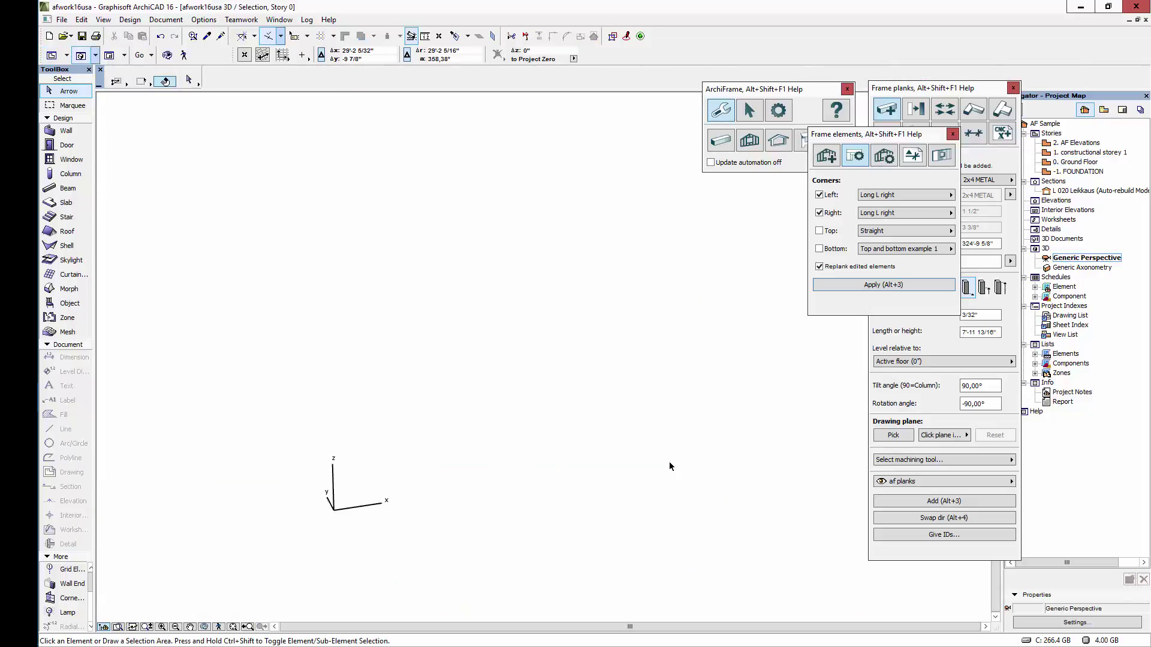
{"action": "key", "text": "F5"}
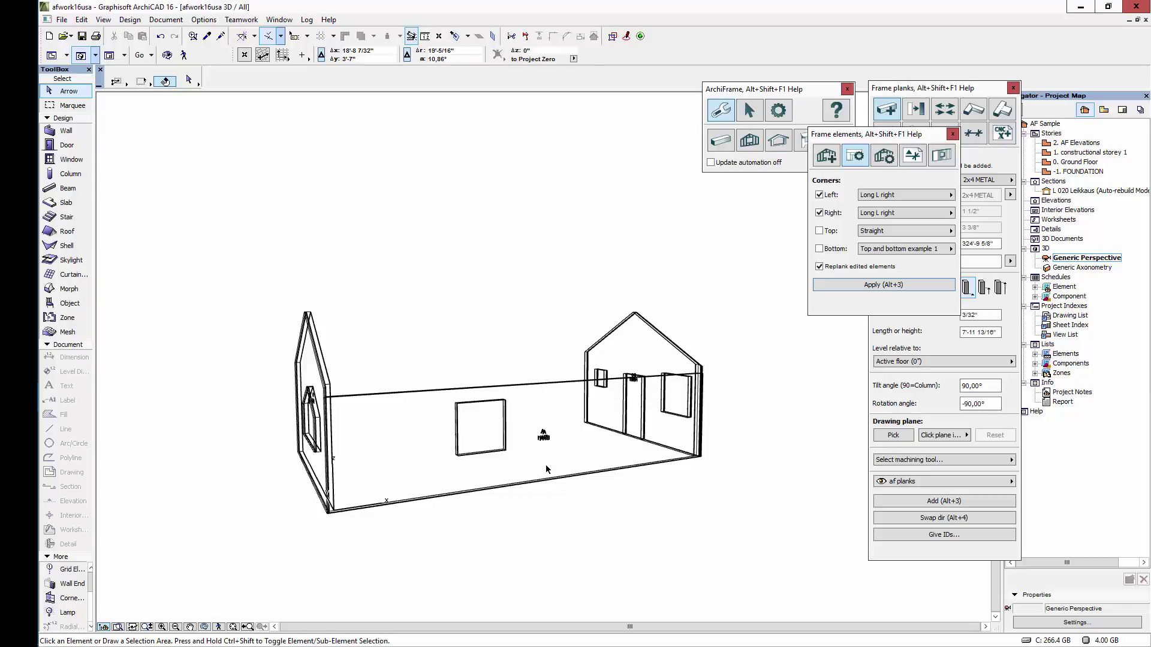
Select element A in 3D and define its own layer edge offsets, with a top offset of 1' for the extstud layer.
{"action": "left_click", "coordinate": [543, 437]}
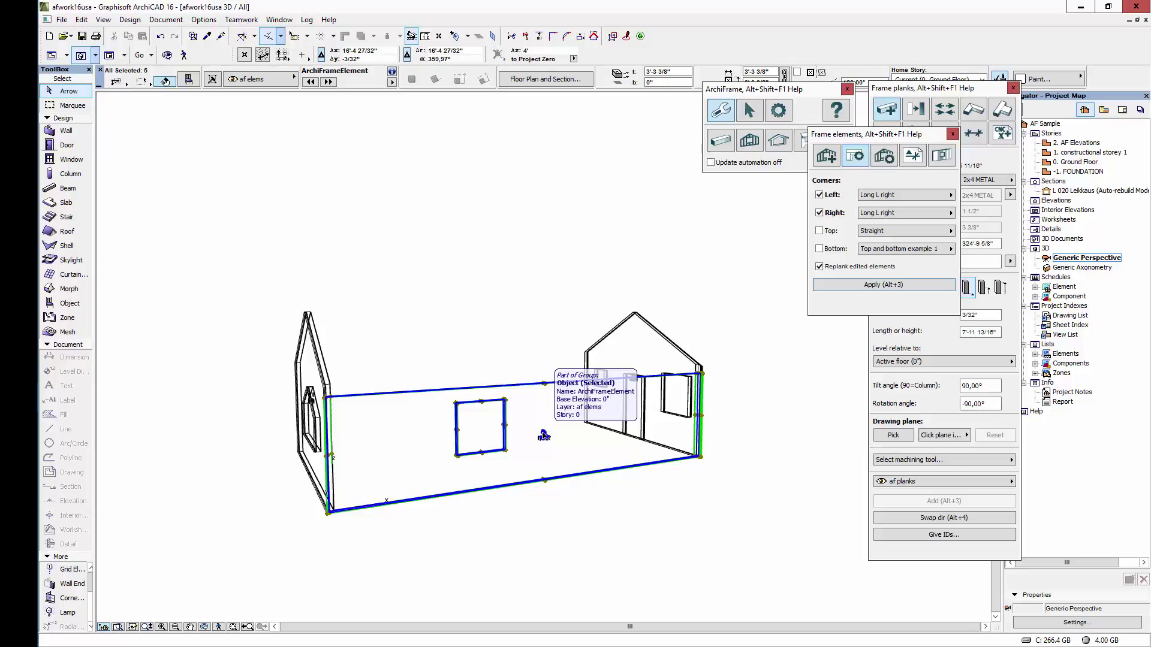
{"action": "left_click", "coordinate": [826, 156]}
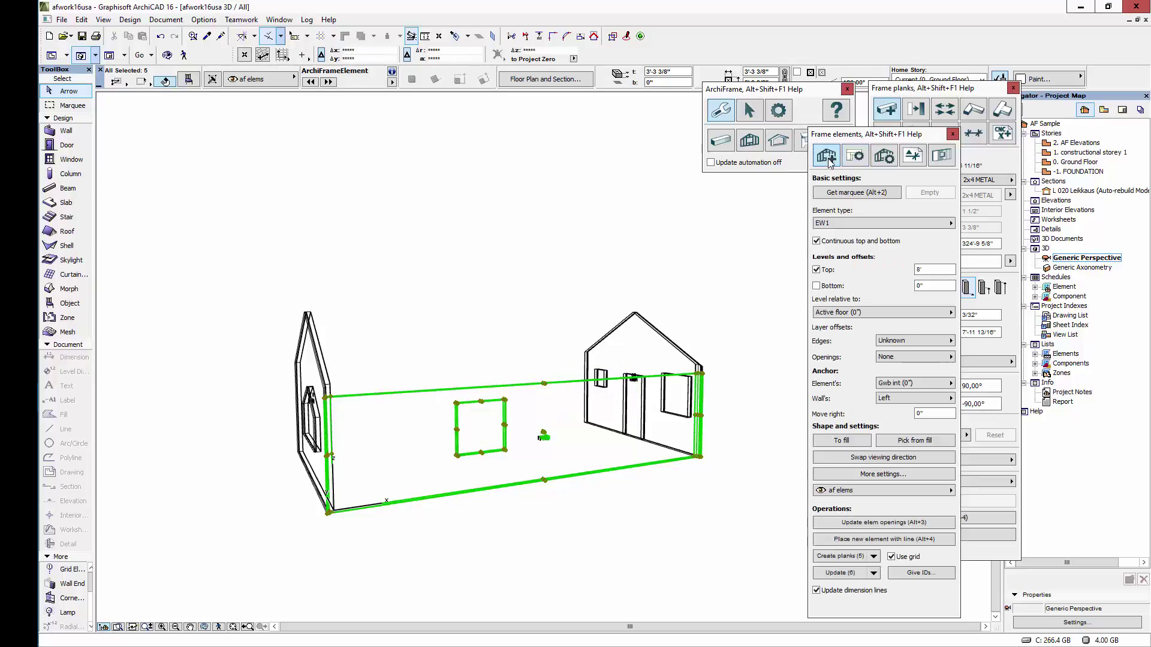
{"action": "left_click", "coordinate": [944, 341]}
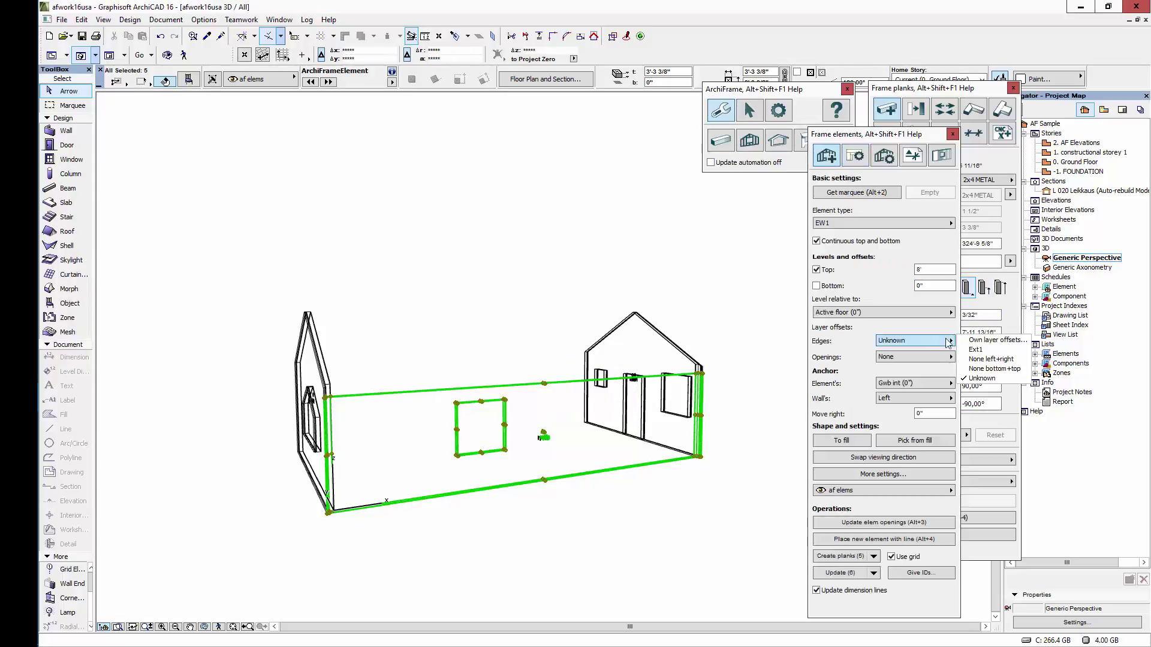
{"action": "left_click", "coordinate": [998, 340]}
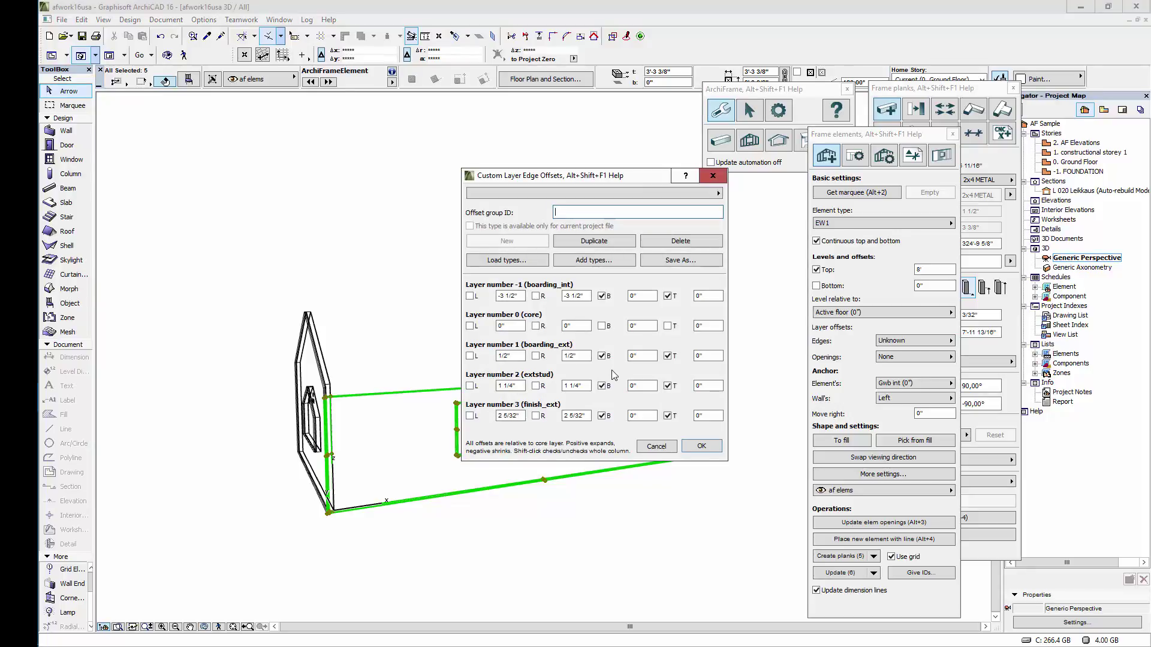
{"action": "left_click", "coordinate": [641, 386]}
{"action": "key", "text": "Tab"}
{"action": "key", "text": "Tab"}
{"action": "type", "text": "1"}
Set the finish_ext layer's top edge offset to 1' and apply the custom edge offsets to element A.
{"action": "key", "text": "Tab"}
{"action": "key", "text": "Tab"}
{"action": "key", "text": "Tab"}
{"action": "key", "text": "Tab"}
{"action": "key", "text": "Tab"}
{"action": "key", "text": "Tab"}
{"action": "key", "text": "Tab"}
{"action": "key", "text": "Tab"}
{"action": "type", "text": "1"}
{"action": "left_click", "coordinate": [710, 449]}
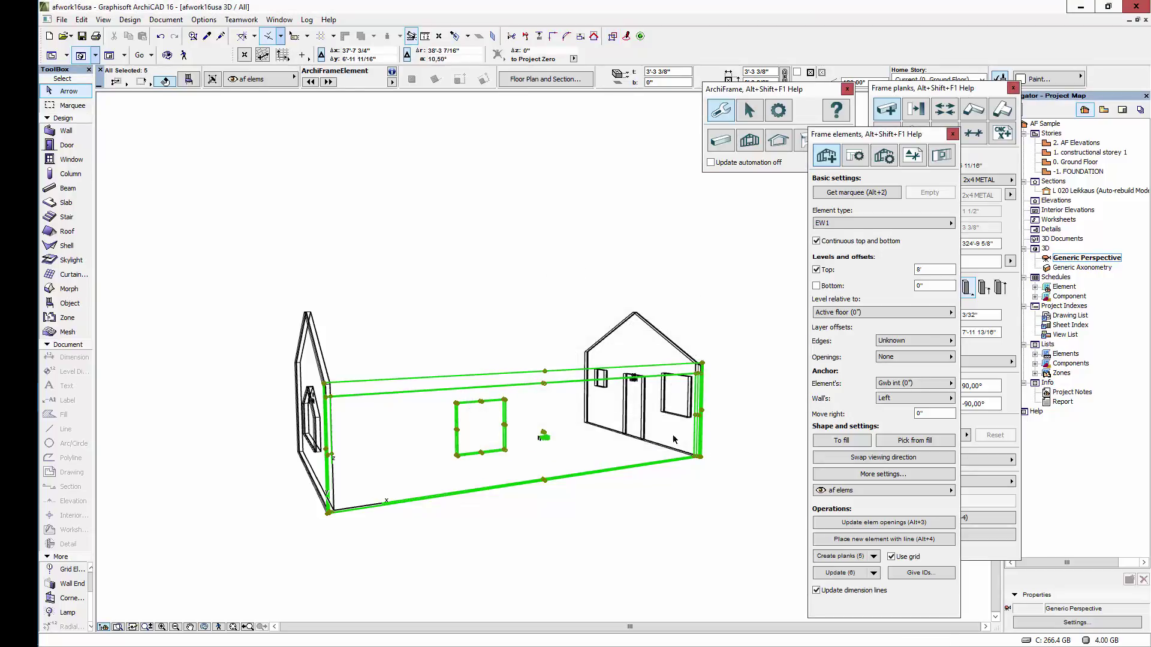
Select all three frame elements and define own opening offsets for the extstud layer: 2" left and right, 1" at the bottom.
{"action": "mouse_move", "coordinate": [527, 420]}
{"action": "middle_mouse_down", "text": "shift"}
{"action": "mouse_move", "coordinate": [647, 428]}
{"action": "mouse_move", "coordinate": [704, 462]}
{"action": "middle_mouse_up", "text": "shift"}
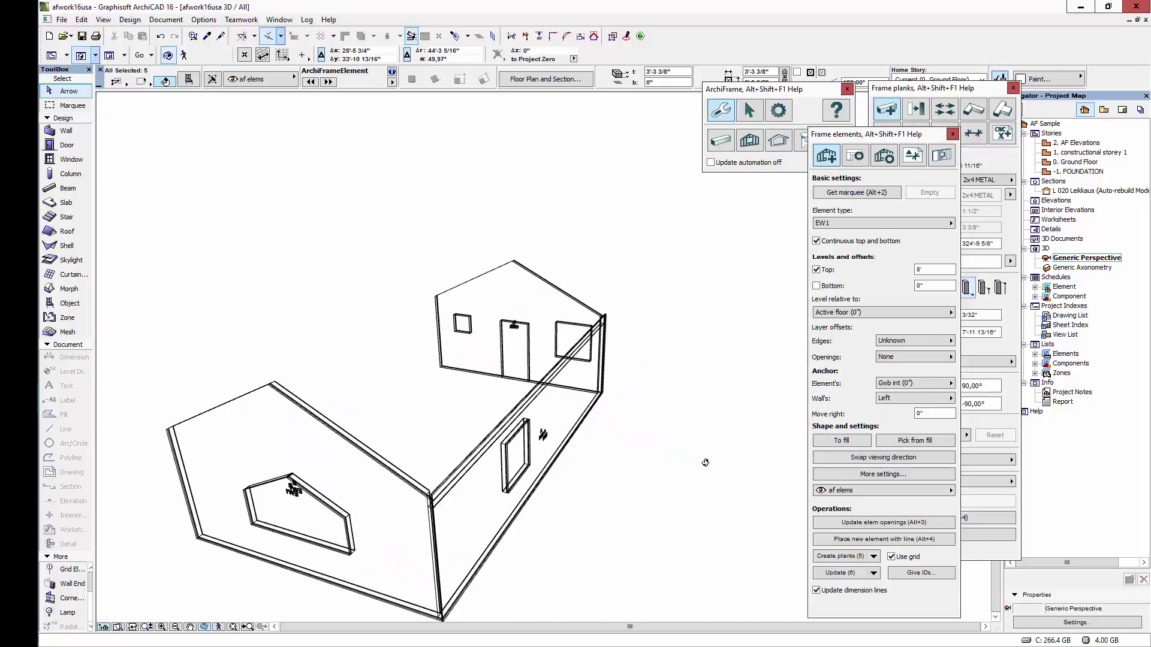
{"action": "scroll", "coordinate": [429, 516], "scroll_direction": "up", "scroll_amount": 5}
{"action": "scroll", "coordinate": [434, 509], "scroll_direction": "up", "scroll_amount": 1}
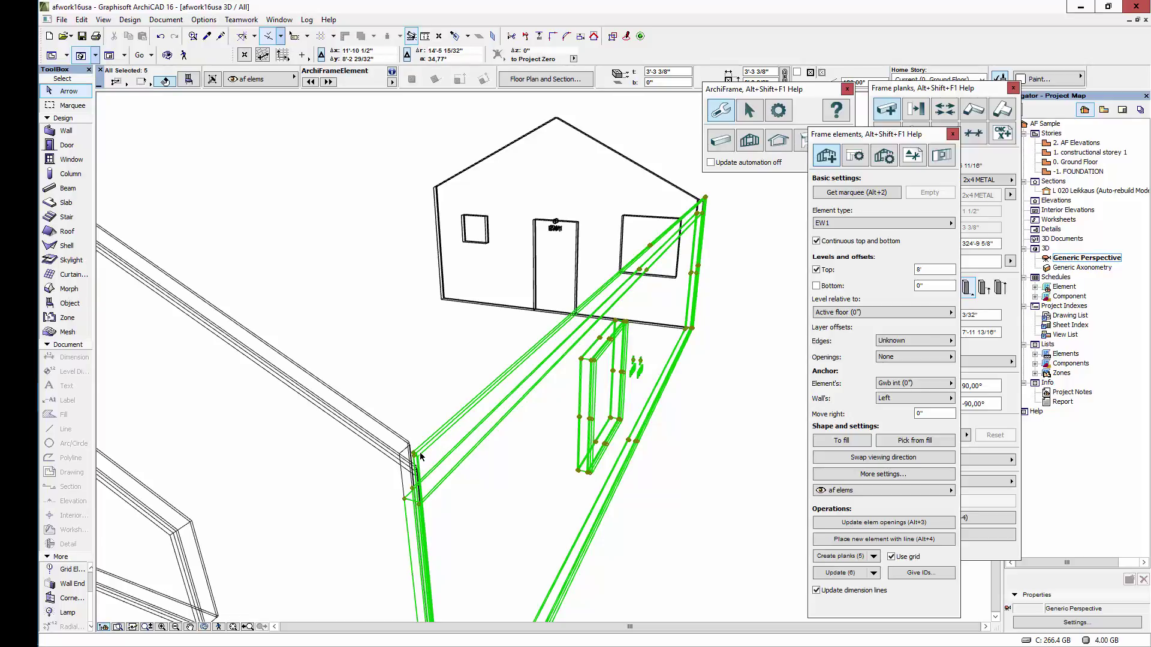
{"action": "scroll", "coordinate": [421, 457], "scroll_direction": "down", "scroll_amount": 4}
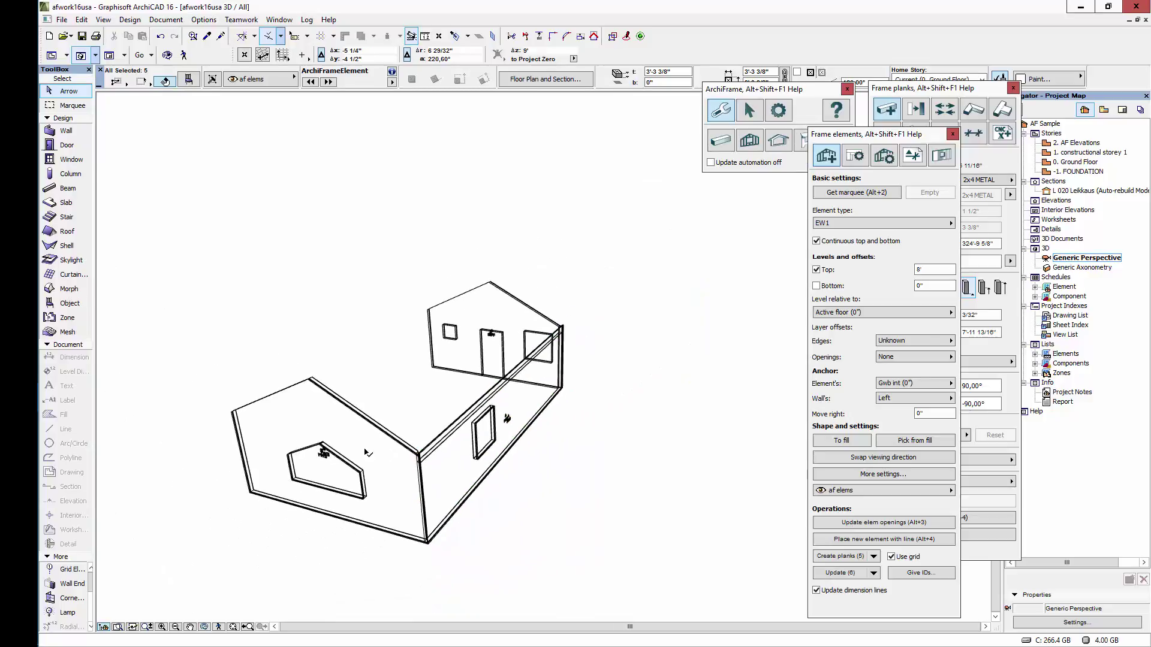
{"action": "left_click_drag", "start_coordinate": [238, 279], "coordinate": [557, 509]}
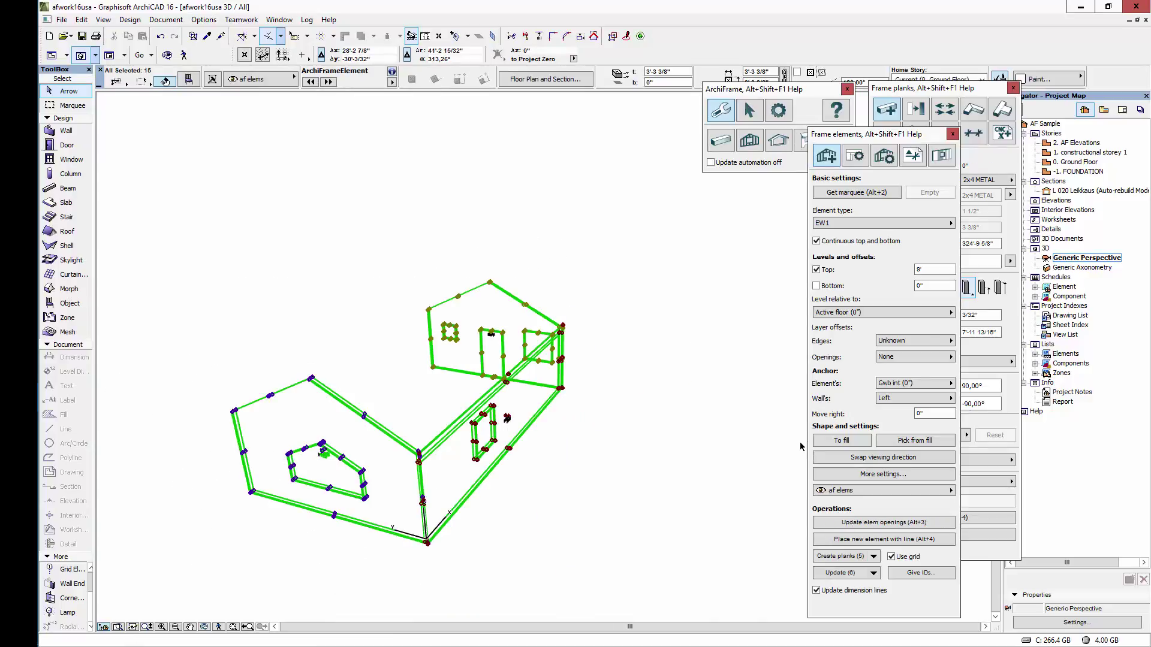
{"action": "left_click", "coordinate": [893, 359]}
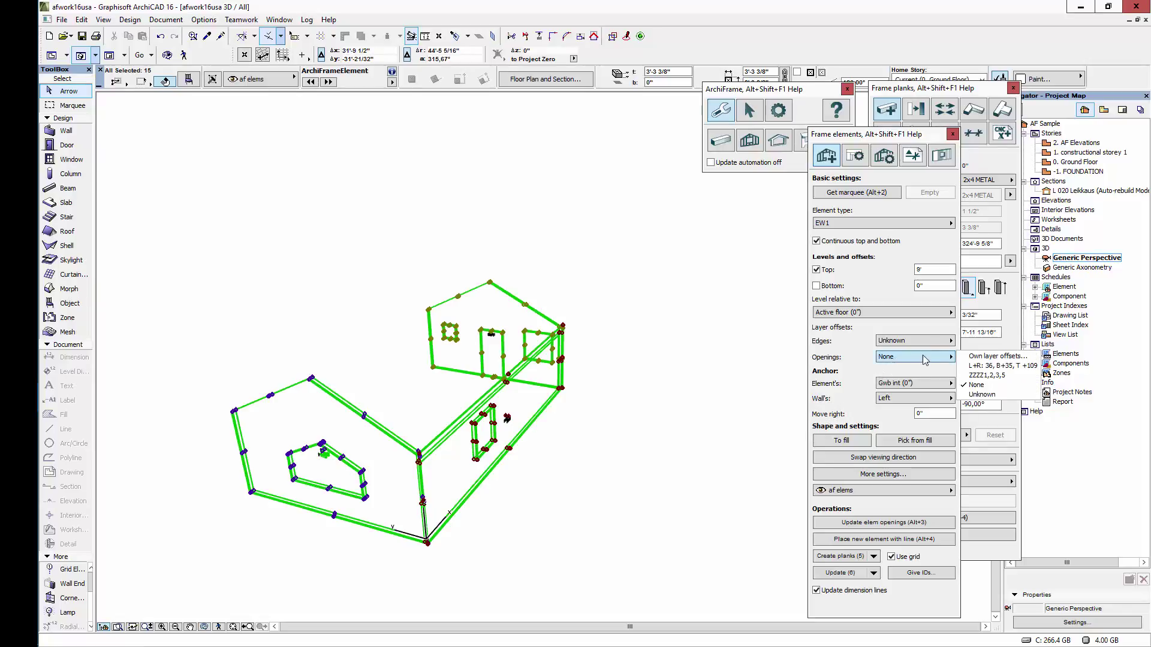
{"action": "left_click", "coordinate": [969, 358]}
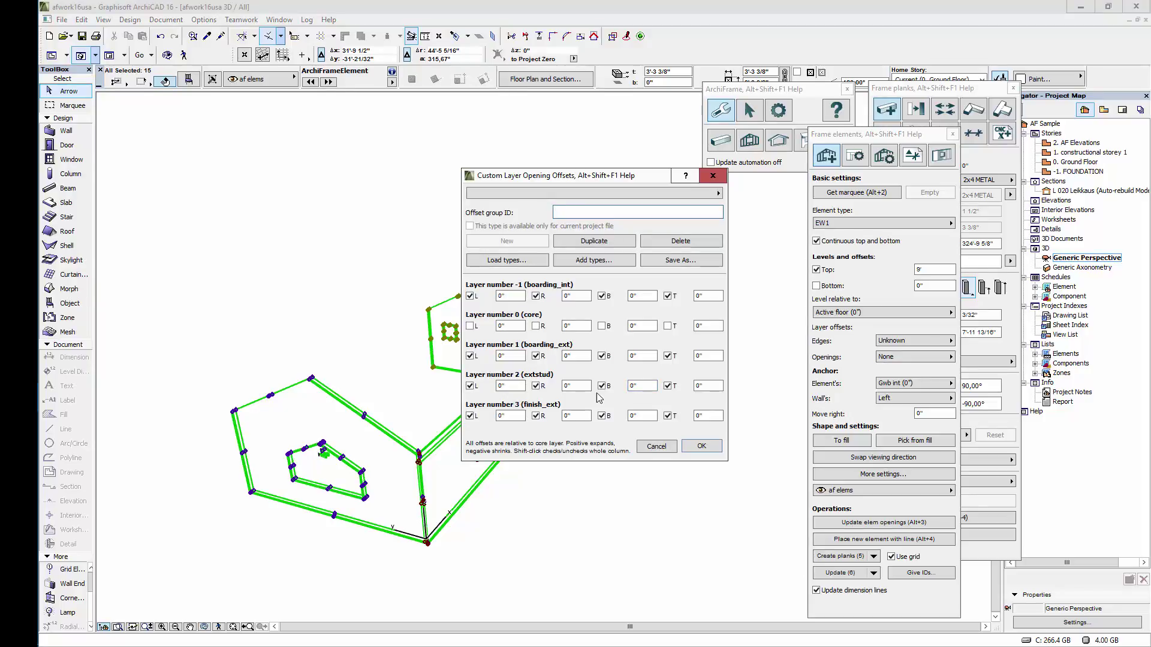
{"action": "left_click", "coordinate": [514, 387]}
{"action": "double_click", "coordinate": [514, 386]}
{"action": "type", "text": "2"}
{"action": "key", "text": "Tab"}
{"action": "type", "text": "2"}
{"action": "key", "text": "Tab"}
{"action": "type", "text": "1"}
Set the finish_ext layer's opening offsets to 2" left and right and 1" at the bottom, and apply them.
{"action": "key", "text": "Tab"}
{"action": "key", "text": "Tab"}
{"action": "key", "text": "Tab"}
{"action": "type", "text": "2"}
{"action": "key", "text": "Tab"}
{"action": "key", "text": "Tab"}
{"action": "type", "text": "2"}
{"action": "key", "text": "Tab"}
{"action": "key", "text": "Tab"}
{"action": "type", "text": "1"}
{"action": "left_click", "coordinate": [687, 447]}
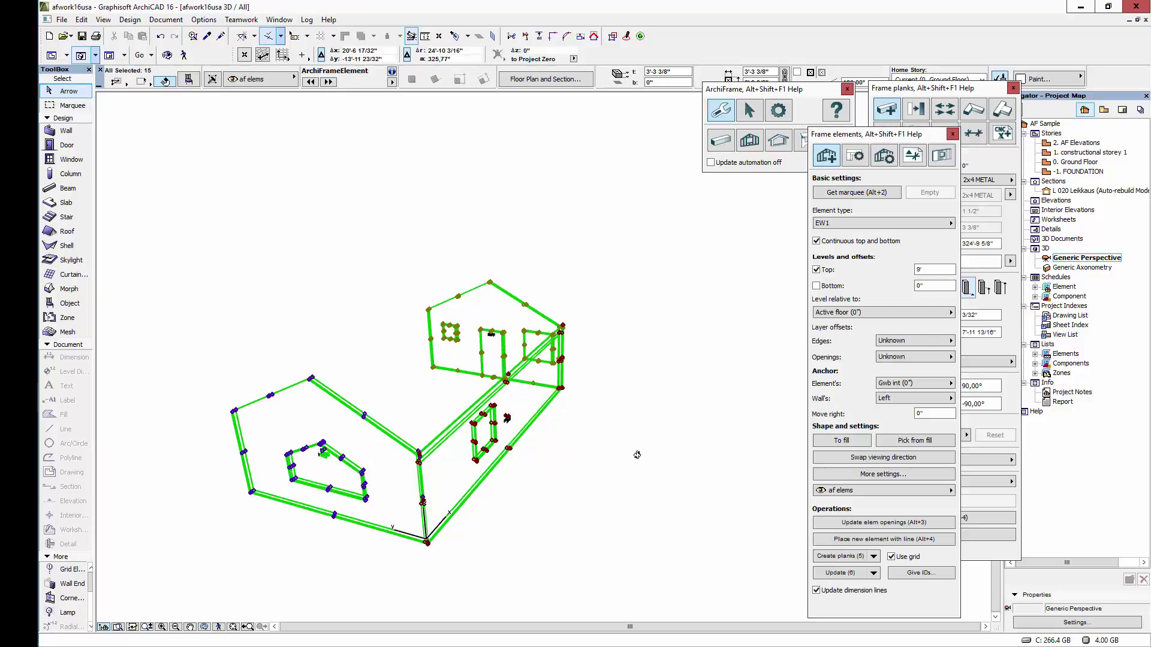
Inspect the window opening's offset layers in 3D, then return to the ground-floor plan and turn on the grid display.
{"action": "middle_click_drag", "start_coordinate": [637, 452], "coordinate": [394, 403], "text": "shift"}
{"action": "scroll", "coordinate": [391, 408], "scroll_direction": "up", "scroll_amount": 5}
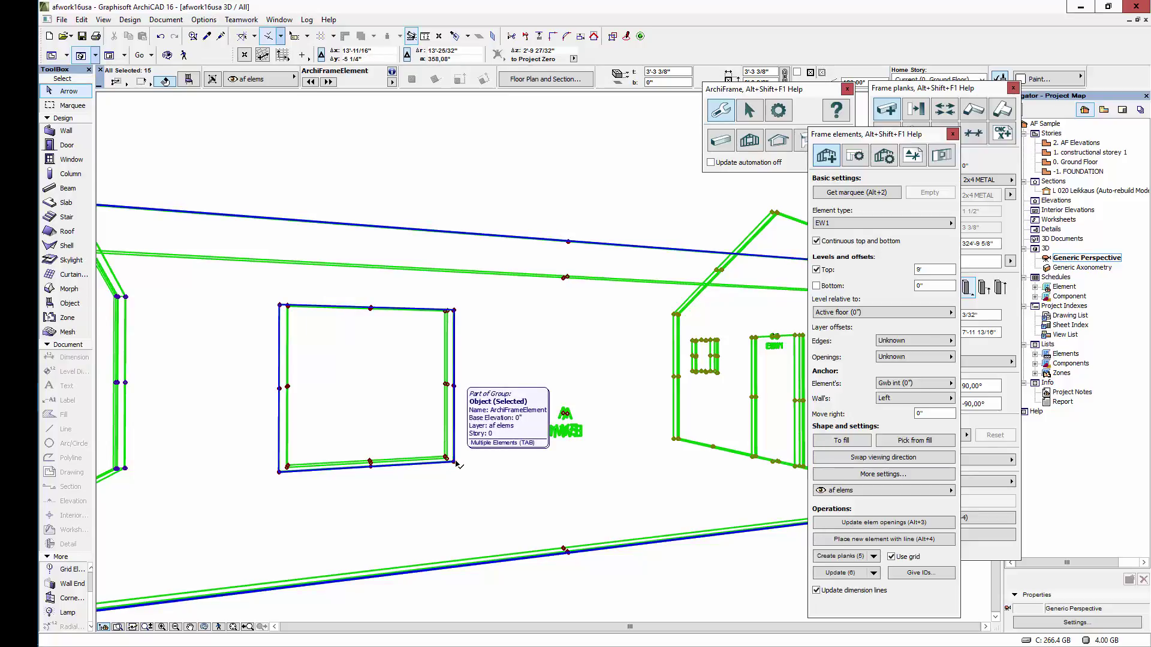
{"action": "scroll", "coordinate": [457, 463], "scroll_direction": "down", "scroll_amount": 5}
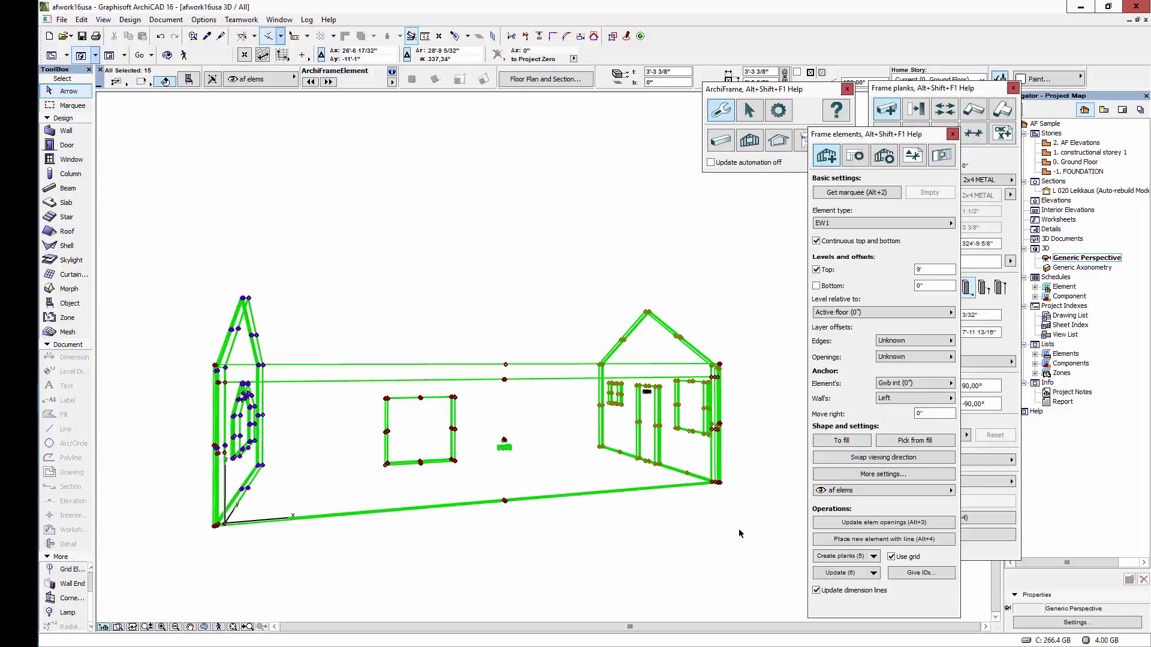
{"action": "key", "text": "F2"}
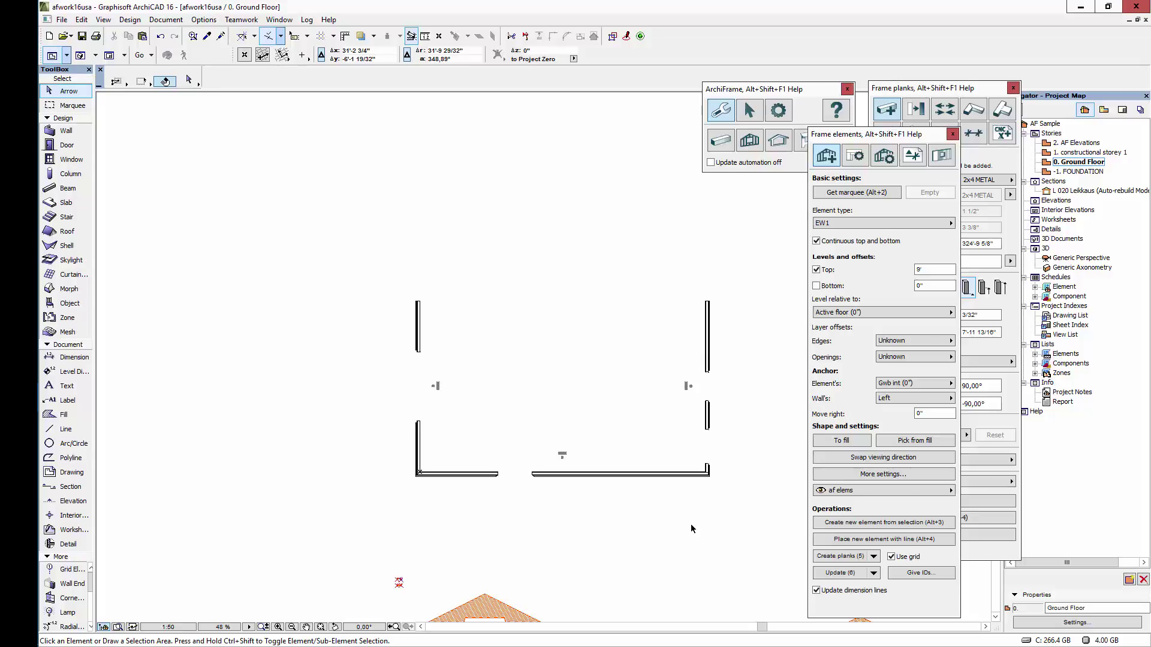
{"action": "left_click", "coordinate": [105, 21]}
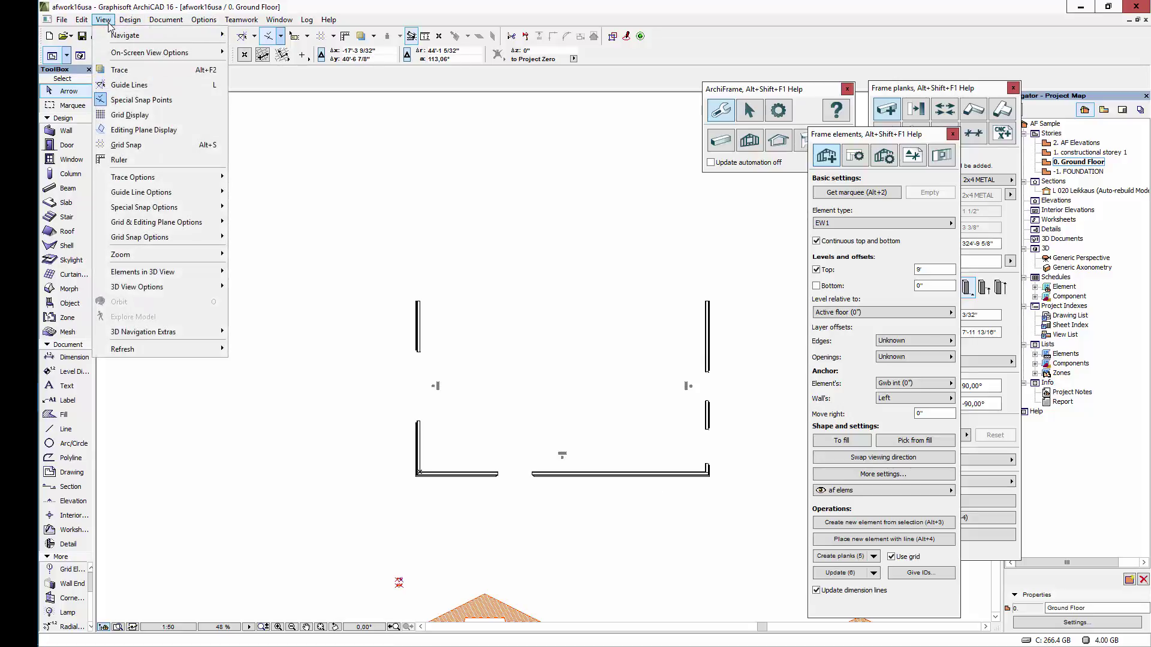
{"action": "left_click", "coordinate": [143, 116]}
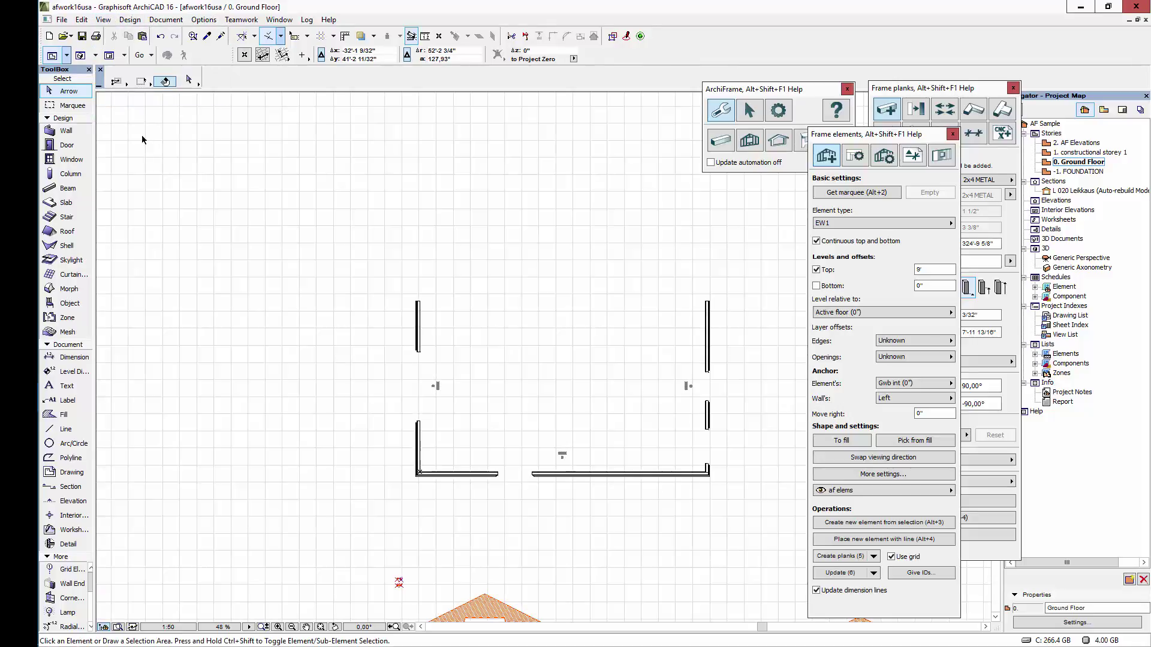
Set the main construction grid spacing to 16" (1'-4") in both directions.
{"action": "left_click", "coordinate": [106, 21]}
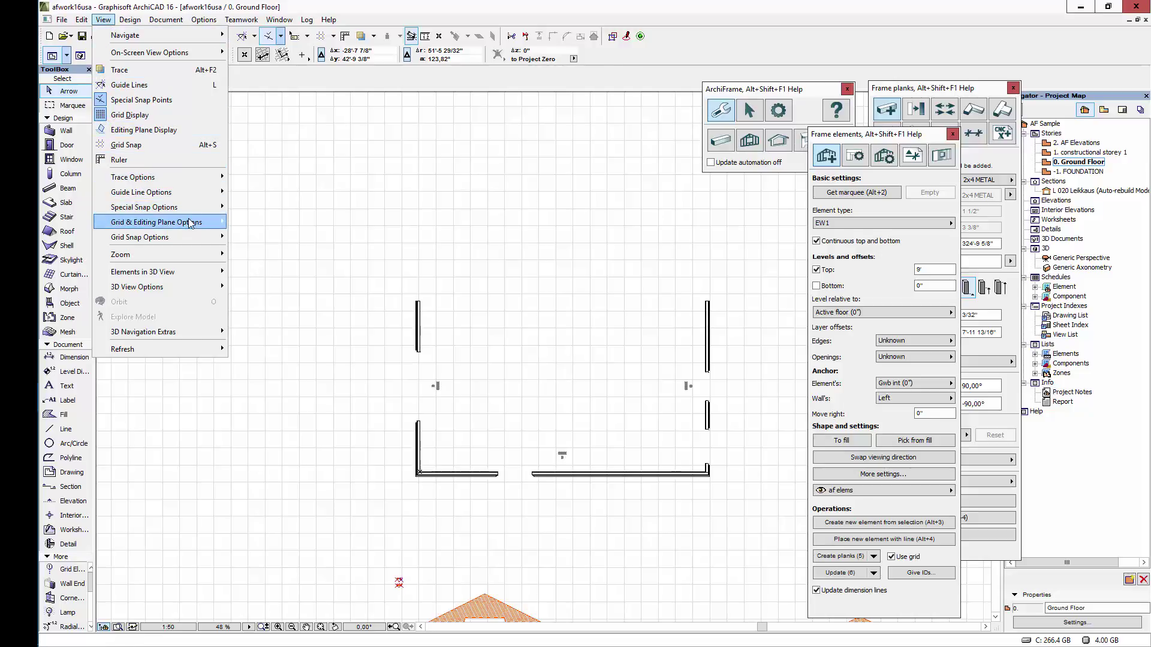
{"action": "mouse_move", "coordinate": [191, 223]}
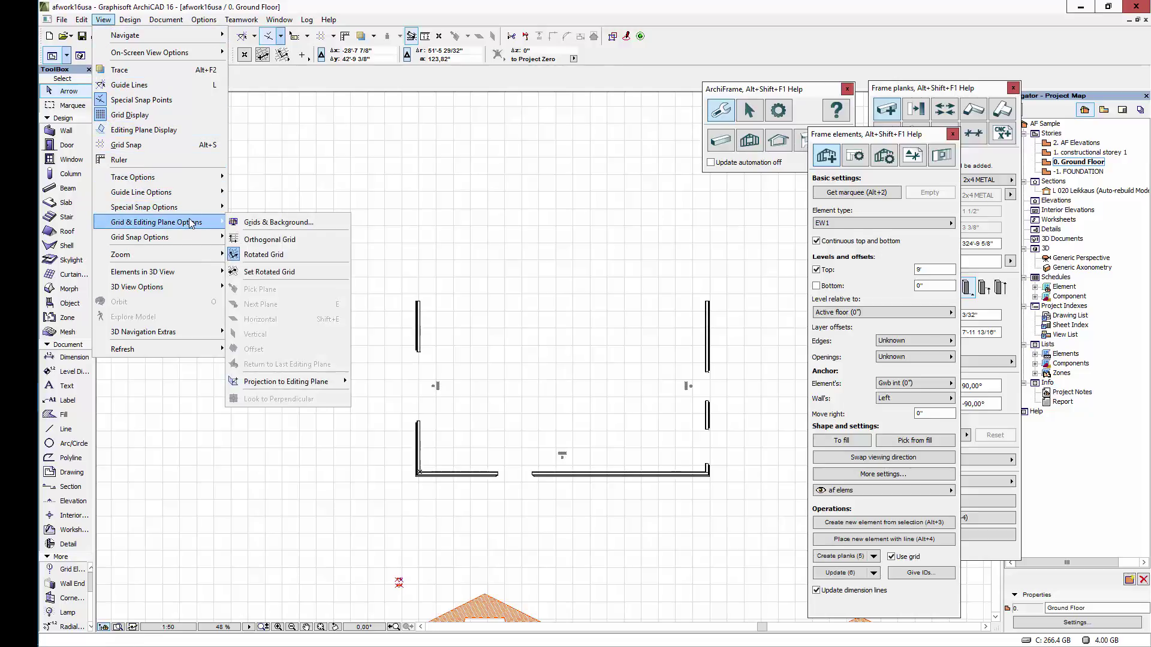
{"action": "left_click", "coordinate": [241, 222]}
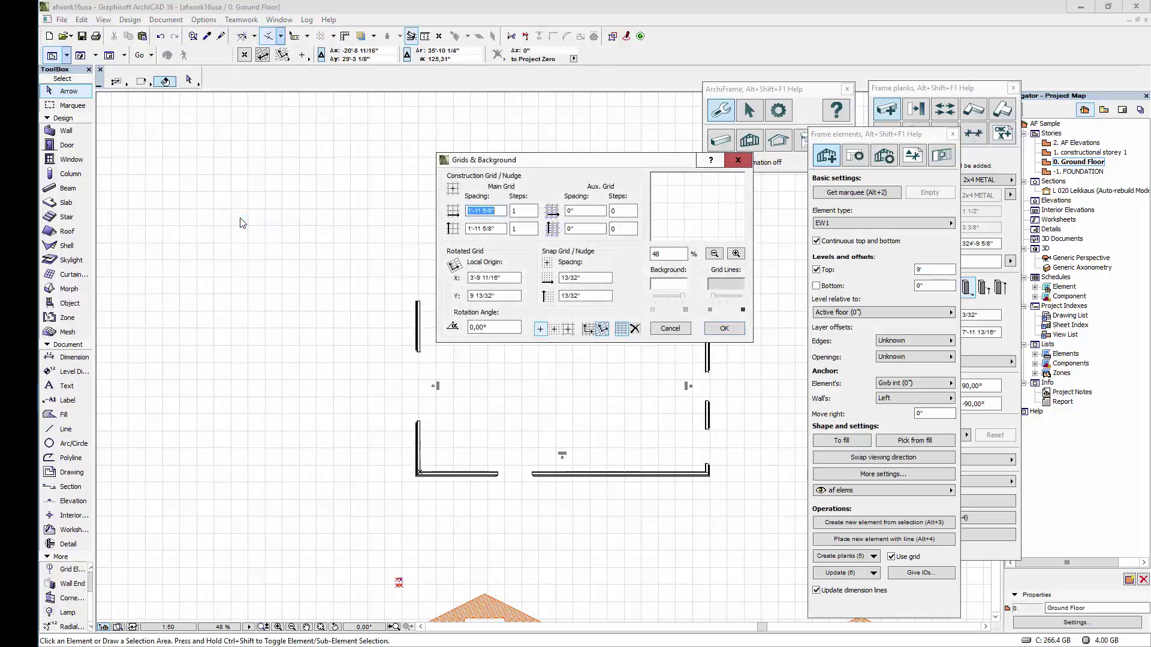
{"action": "type", "text": "16"}
{"action": "key", "text": "Tab"}
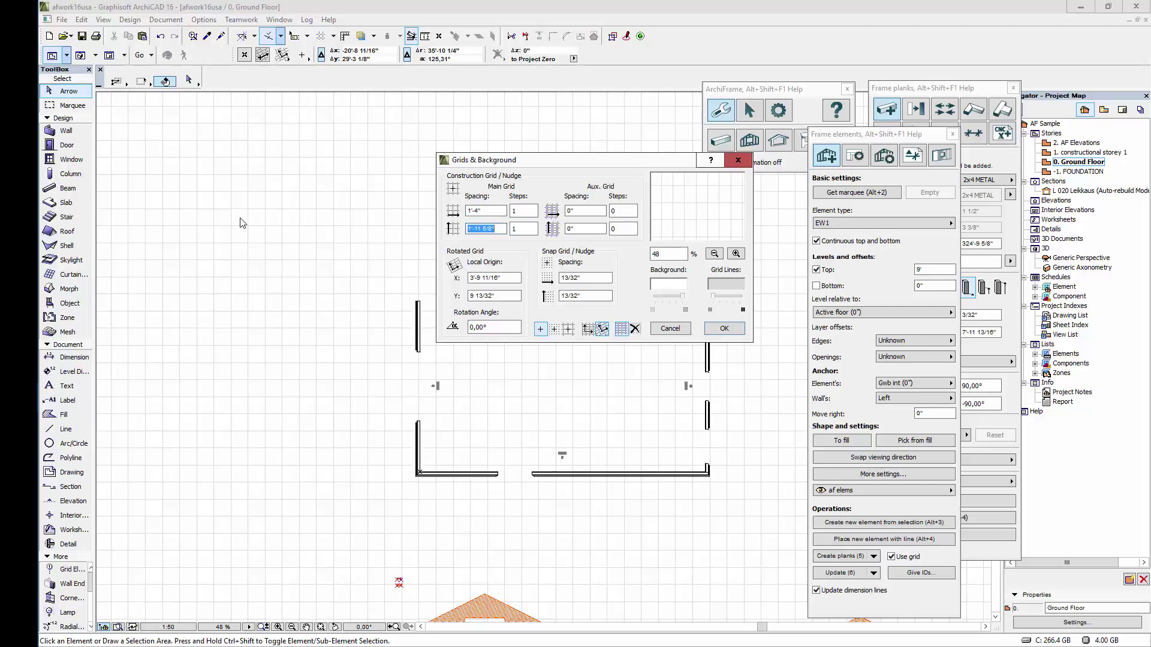
{"action": "type", "text": "16"}
{"action": "key", "text": "Tab"}
{"action": "left_click", "coordinate": [720, 326]}
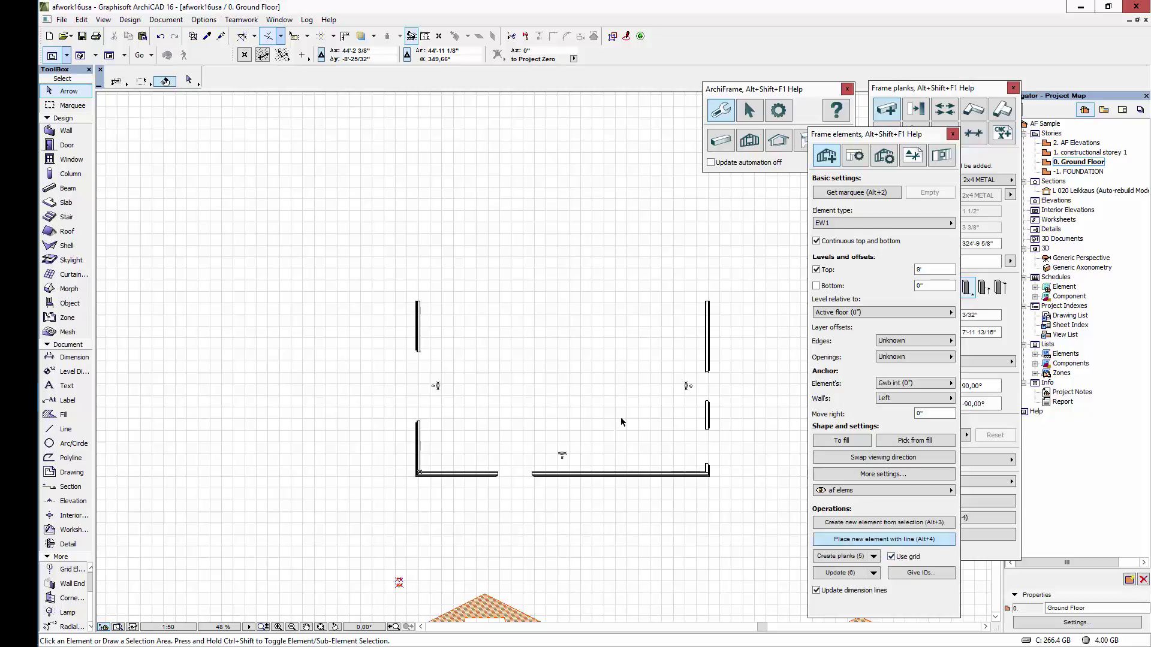
Select all frame elements of the three exterior walls and create their planks matched to the grid.
{"action": "left_click", "coordinate": [383, 260]}
{"action": "left_click", "coordinate": [767, 519]}
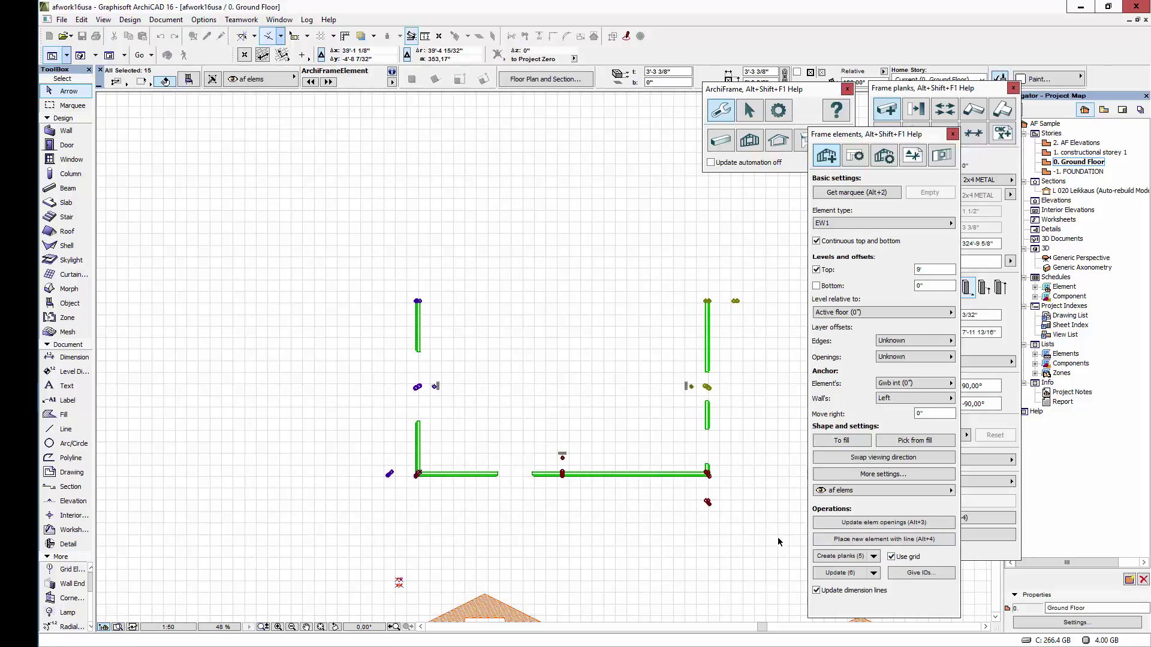
{"action": "left_click", "coordinate": [853, 557]}
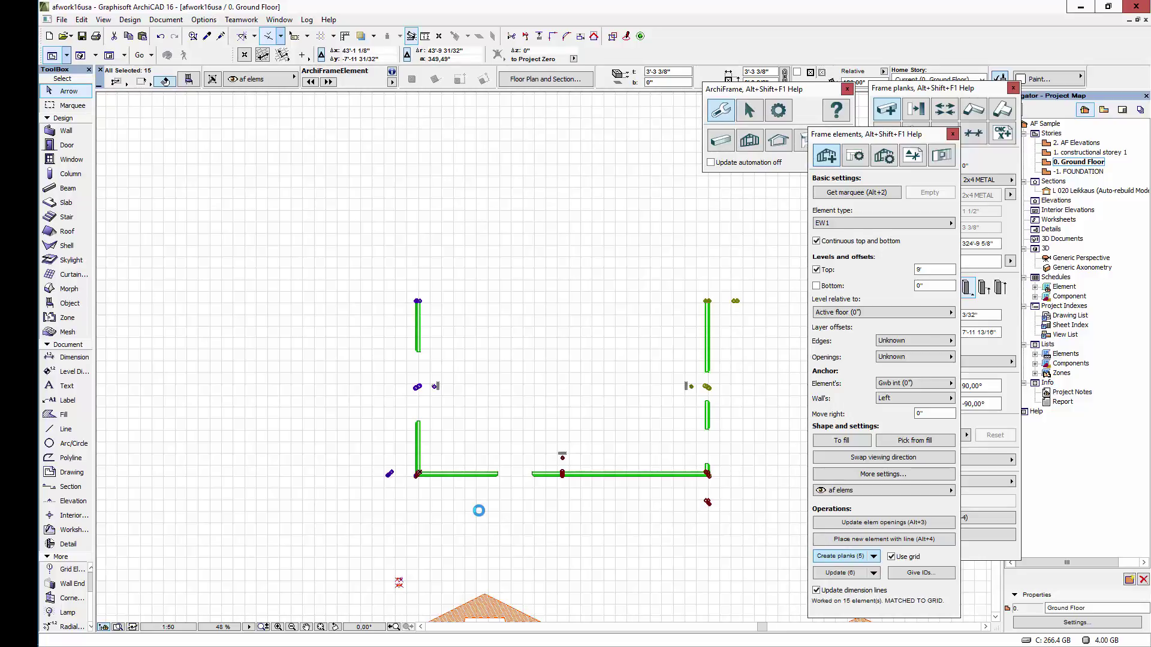
{"action": "left_click", "coordinate": [460, 503]}
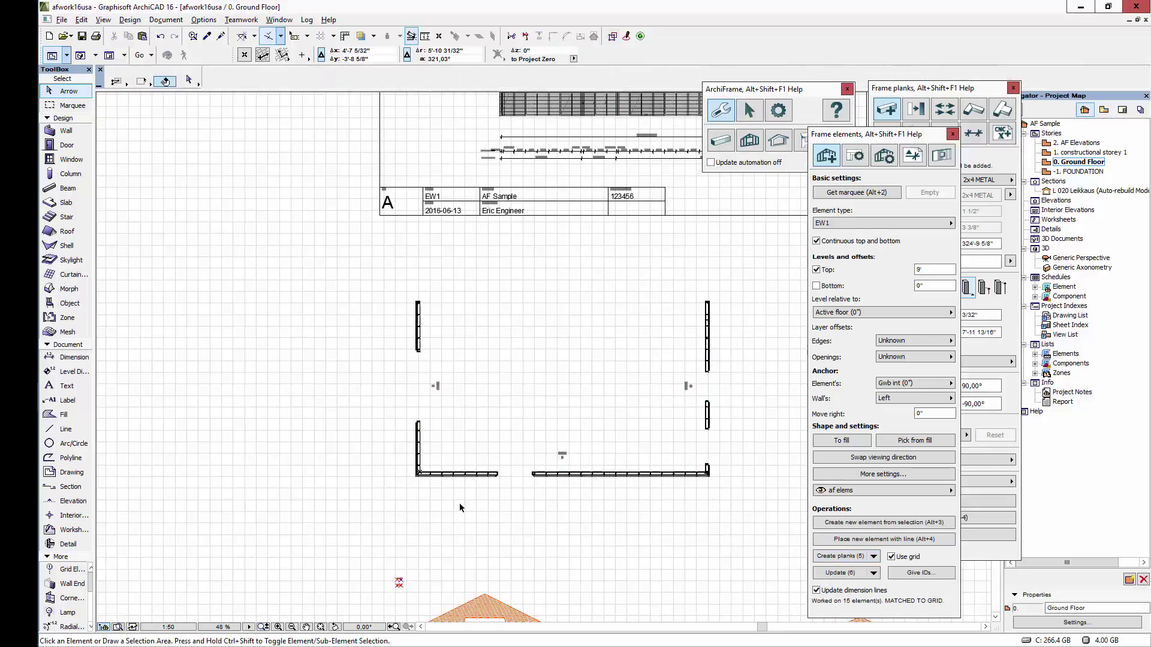
Examine the corner studs and stud spacing on the plan at both ends of the long horizontal wall.
{"action": "scroll", "coordinate": [426, 477], "scroll_direction": "up", "scroll_amount": 5}
{"action": "scroll", "coordinate": [437, 460], "scroll_direction": "up", "scroll_amount": 1}
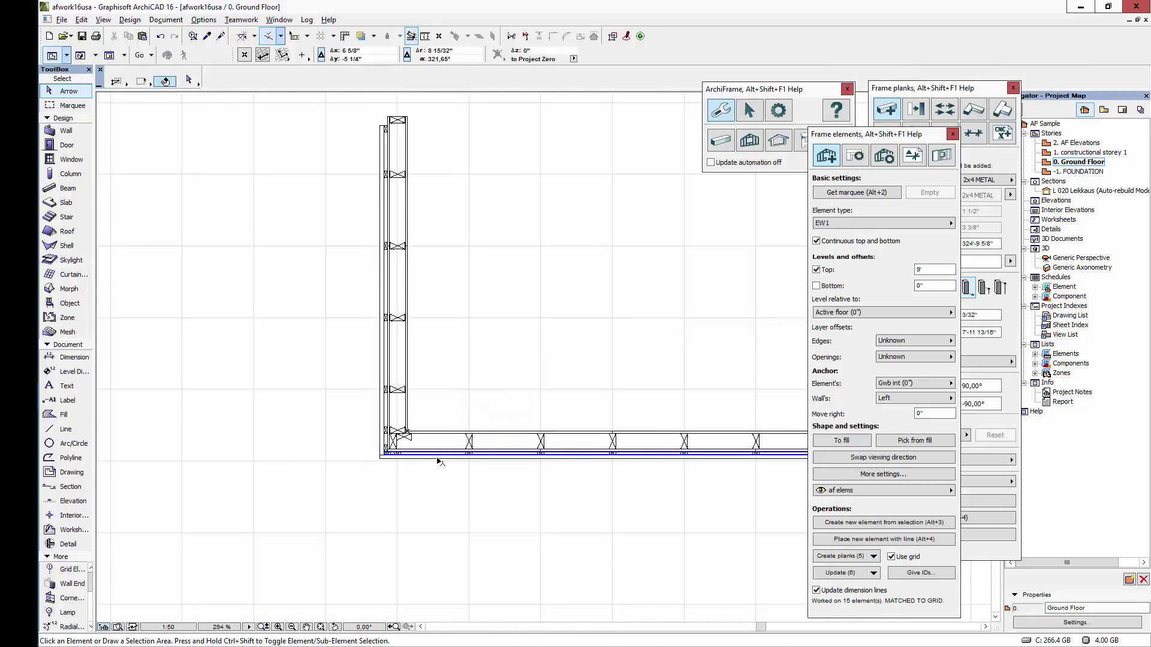
{"action": "scroll", "coordinate": [438, 460], "scroll_direction": "up", "scroll_amount": 3}
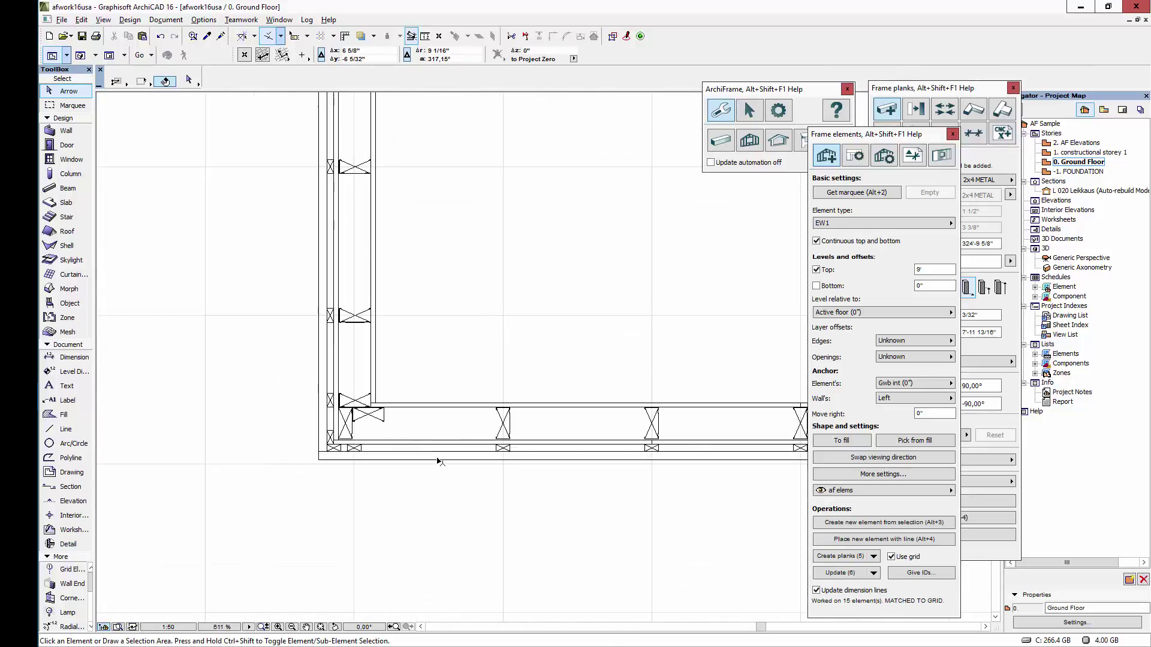
{"action": "left_click", "coordinate": [353, 409]}
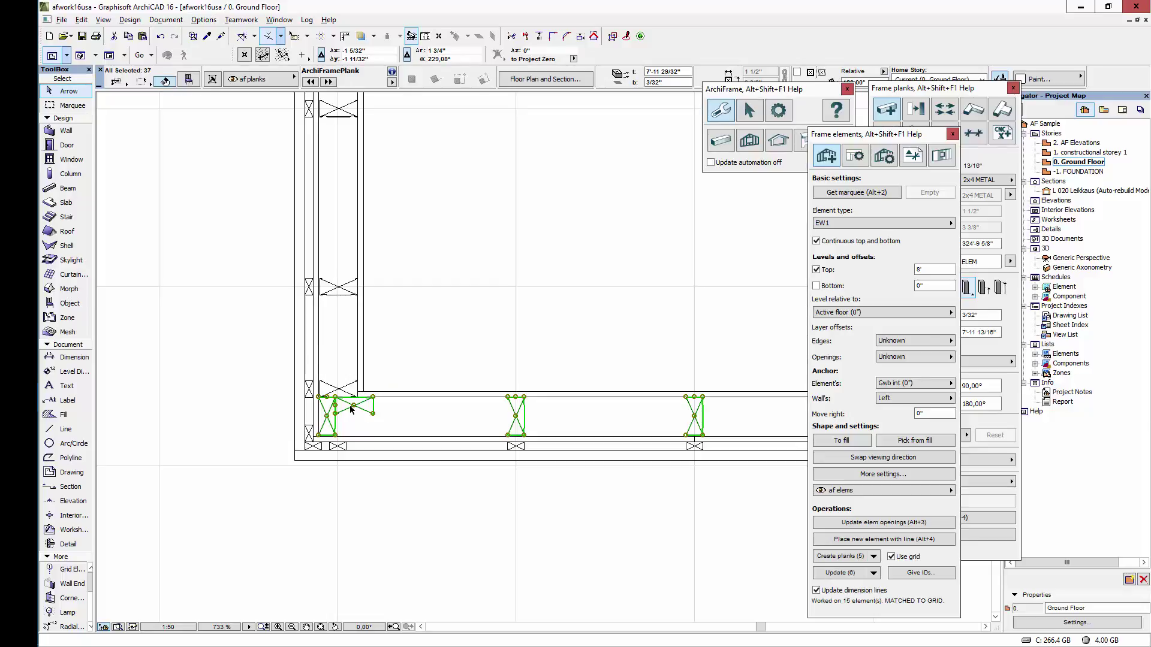
{"action": "scroll", "coordinate": [350, 409], "scroll_direction": "down", "scroll_amount": 3}
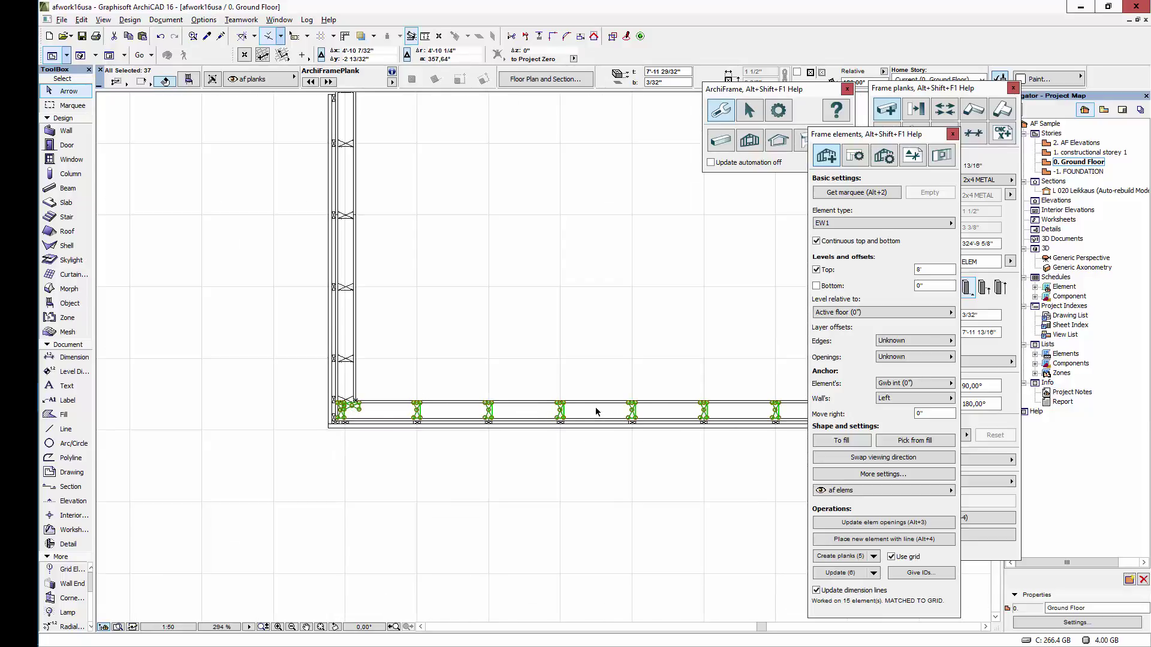
{"action": "scroll", "coordinate": [596, 408], "scroll_direction": "up", "scroll_amount": 2}
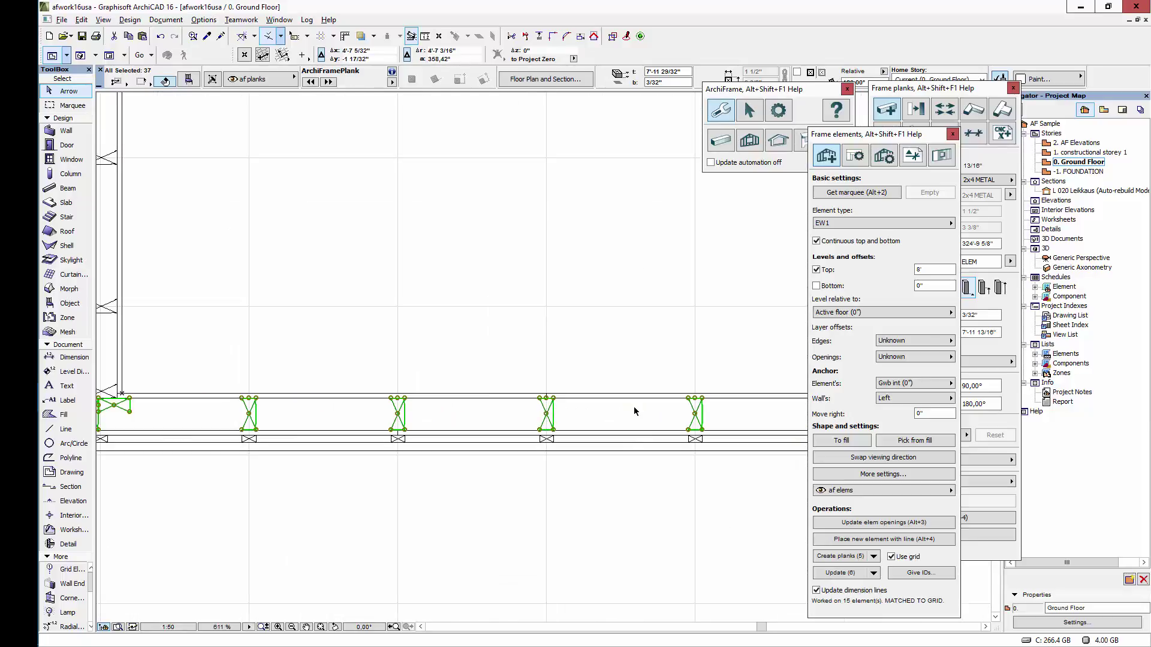
{"action": "scroll", "coordinate": [635, 412], "scroll_direction": "down", "scroll_amount": 5}
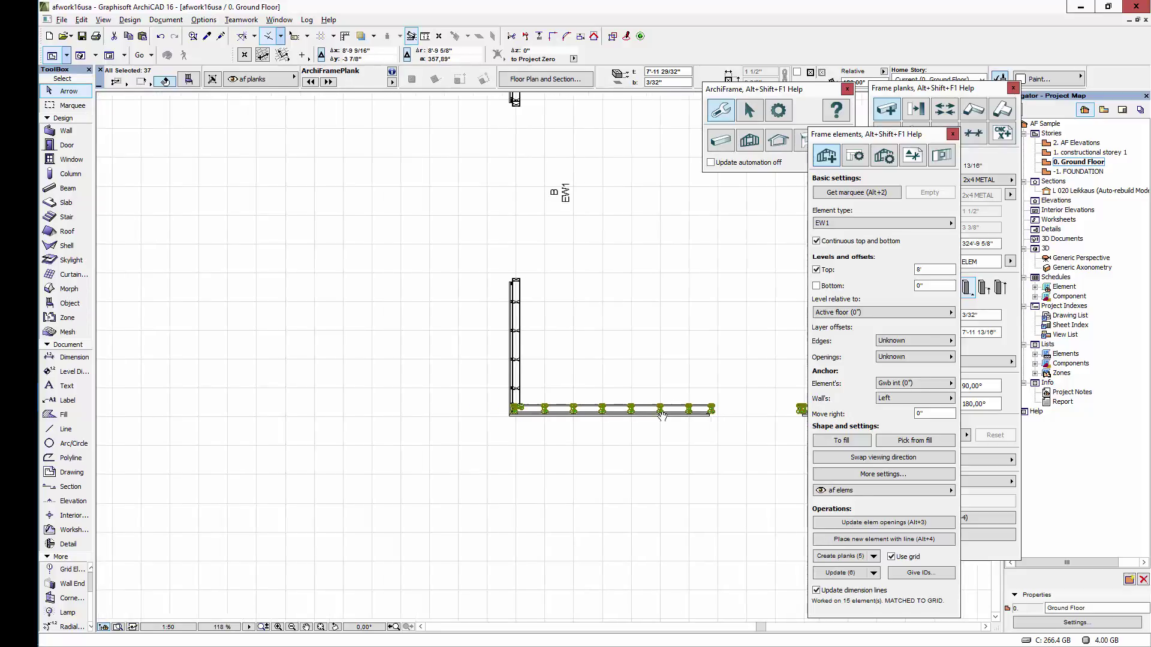
{"action": "scroll", "coordinate": [661, 414], "scroll_direction": "up", "scroll_amount": 3}
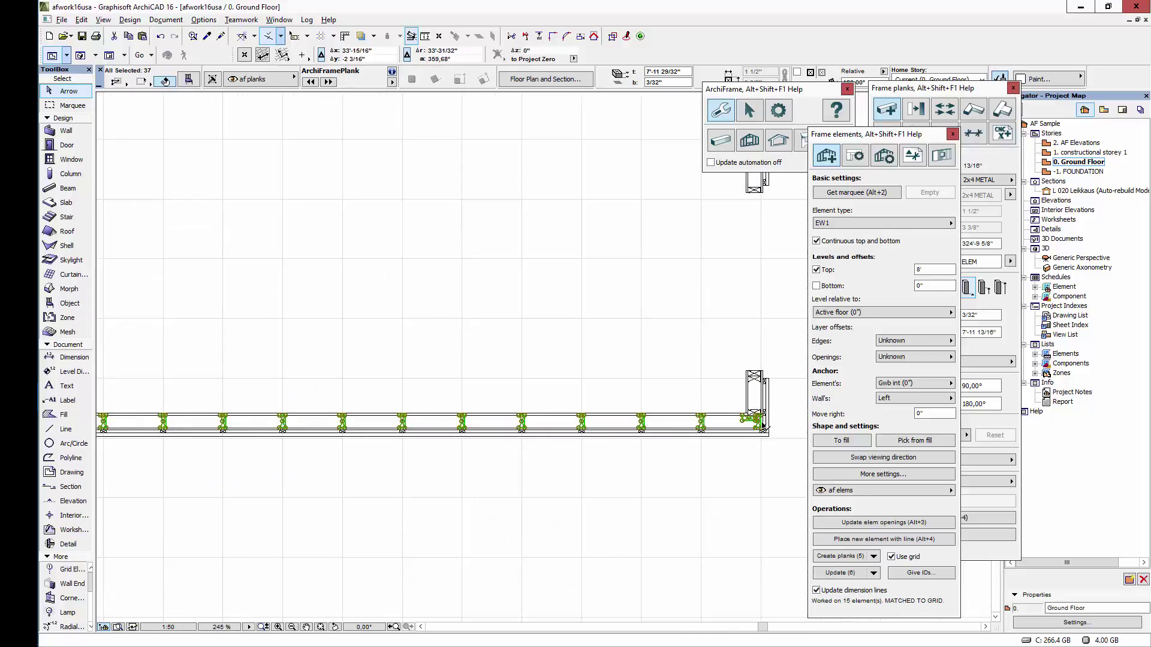
{"action": "scroll", "coordinate": [762, 424], "scroll_direction": "up", "scroll_amount": 5}
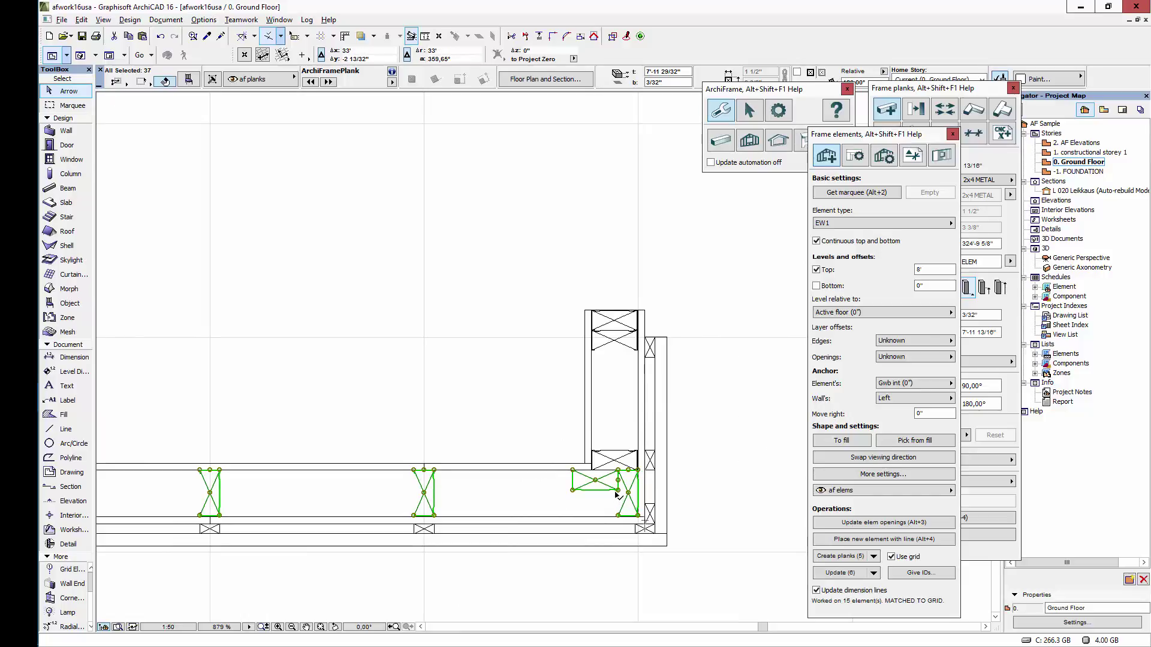
{"action": "scroll", "coordinate": [617, 494], "scroll_direction": "up", "scroll_amount": 1}
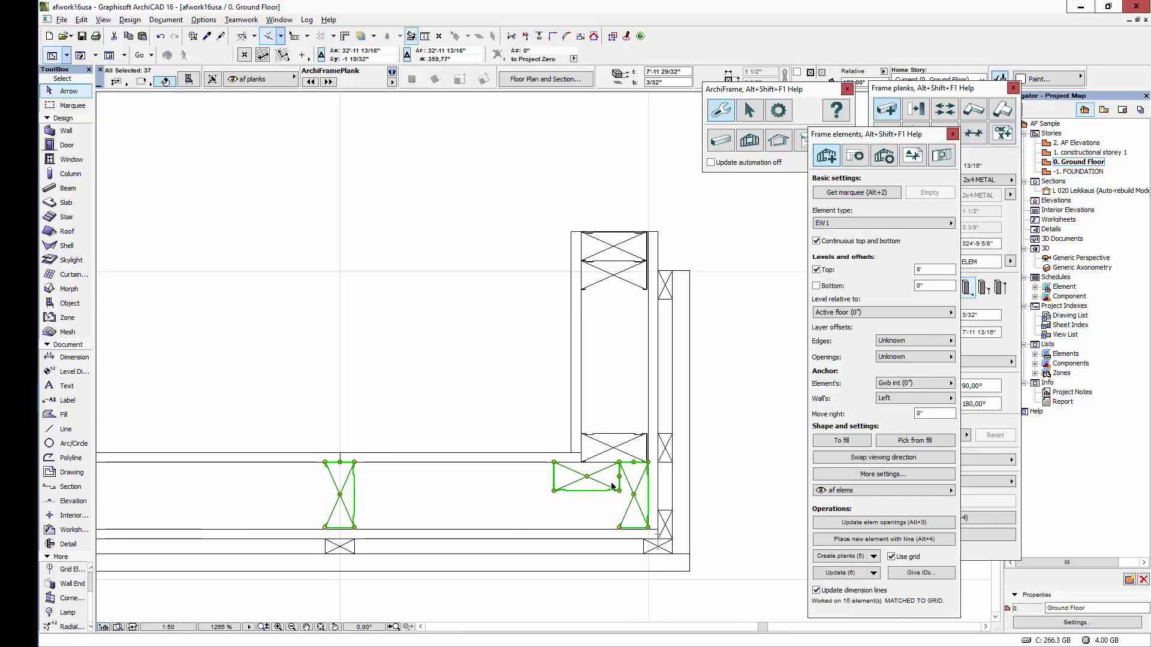
Select only the crosswise corner stud at the right-hand corner and rotate it 180° about its center.
{"action": "key", "text": "Escape"}
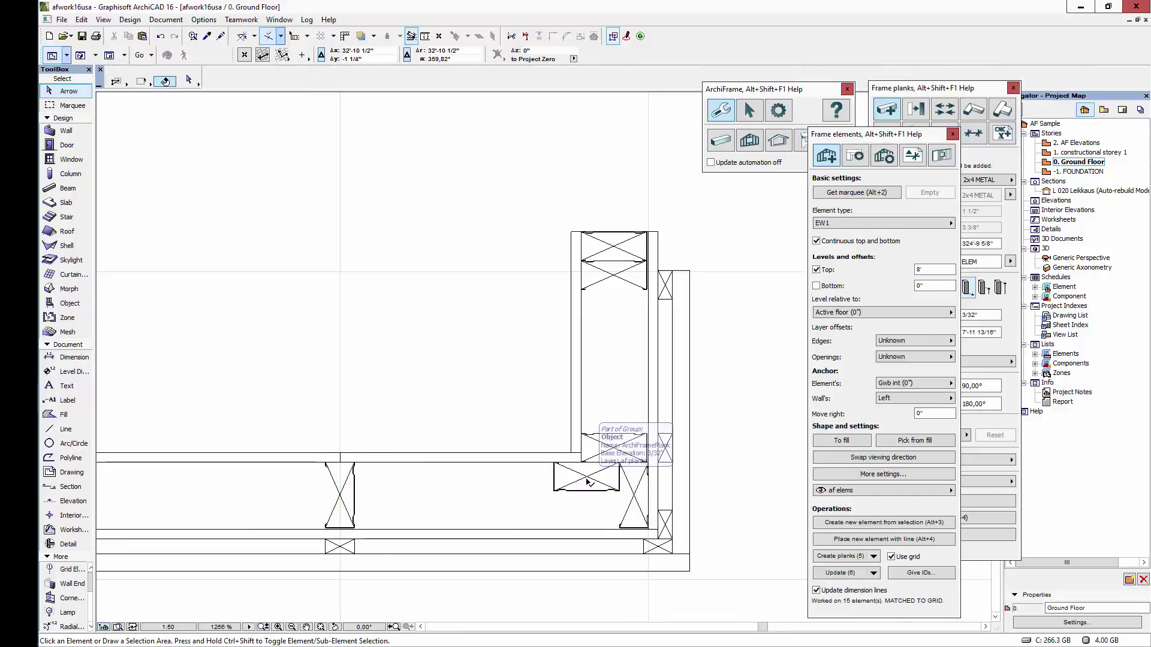
{"action": "left_click", "coordinate": [587, 481]}
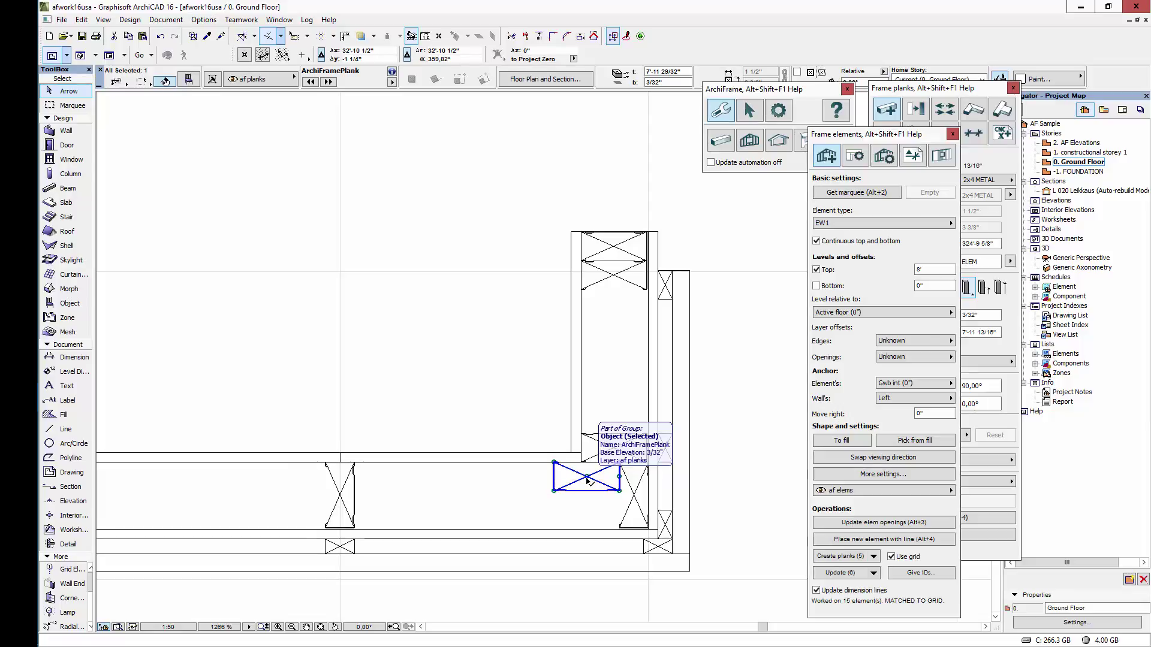
{"action": "right_click", "coordinate": [587, 481]}
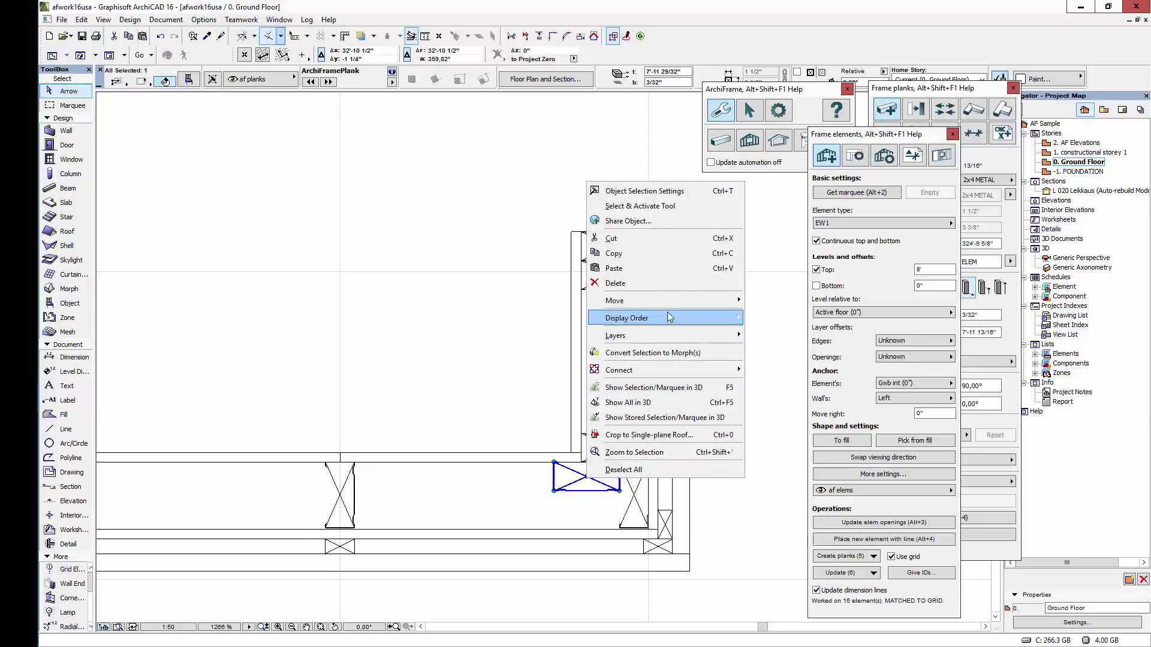
{"action": "mouse_move", "coordinate": [673, 307]}
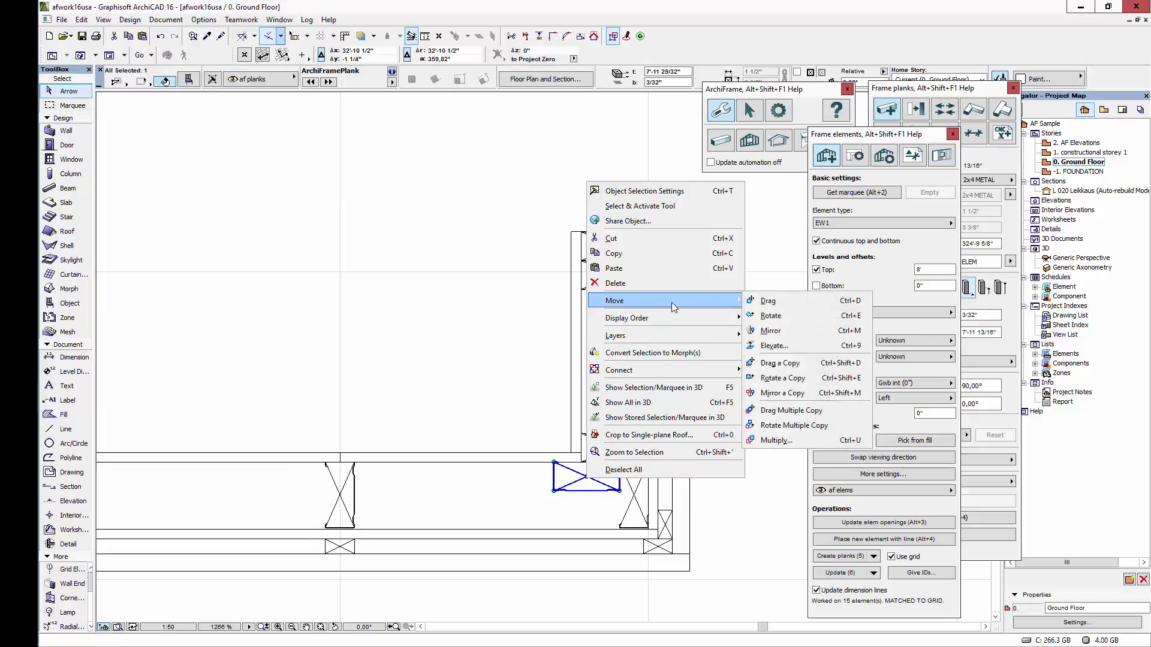
{"action": "left_click", "coordinate": [772, 316]}
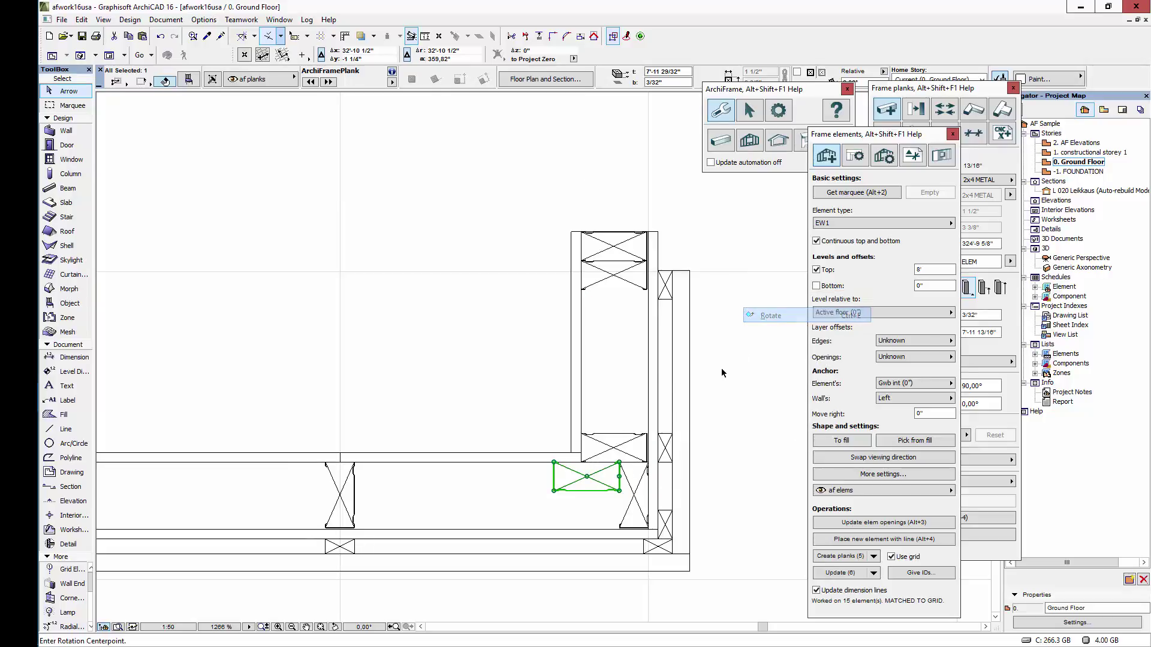
{"action": "left_click", "coordinate": [587, 477]}
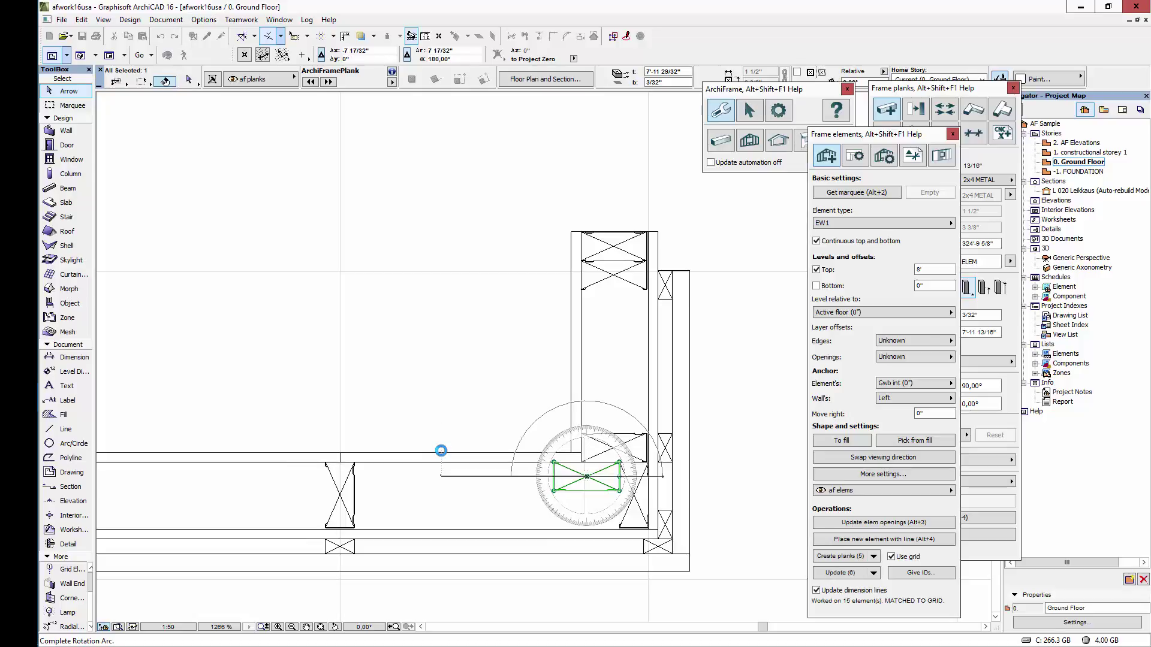
{"action": "left_click", "coordinate": [442, 452]}
{"action": "left_click", "coordinate": [708, 454]}
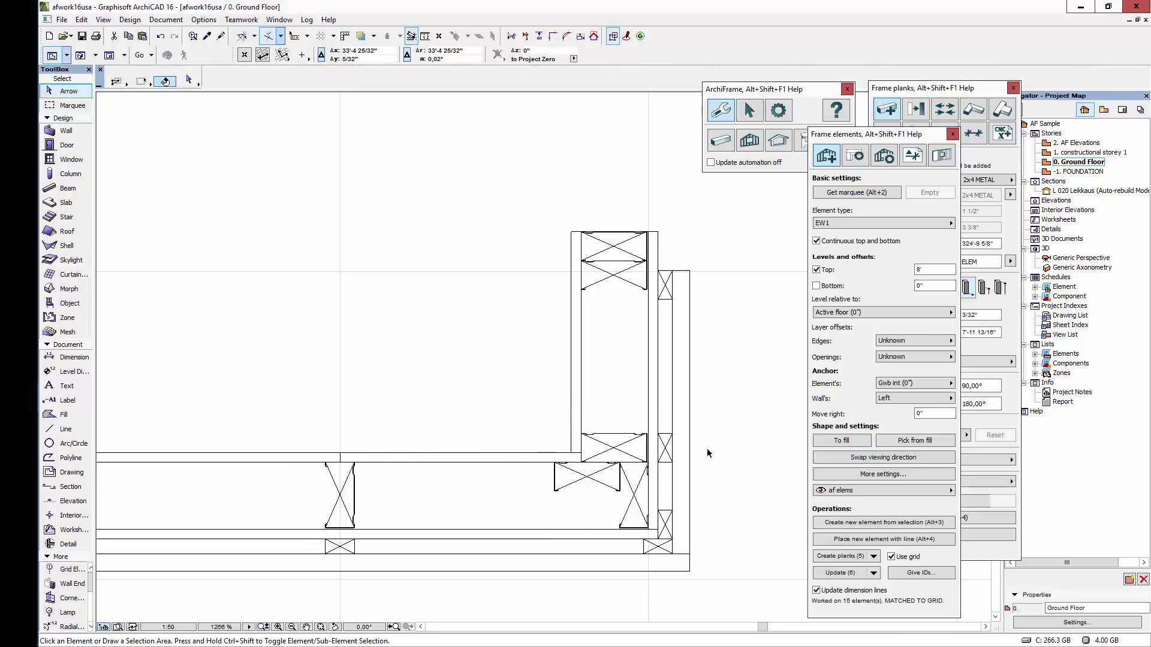
Inspect the rotated corner stud on the plan, then view the whole framed model in 3D near the window opening.
{"action": "scroll", "coordinate": [574, 479], "scroll_direction": "up", "scroll_amount": 2}
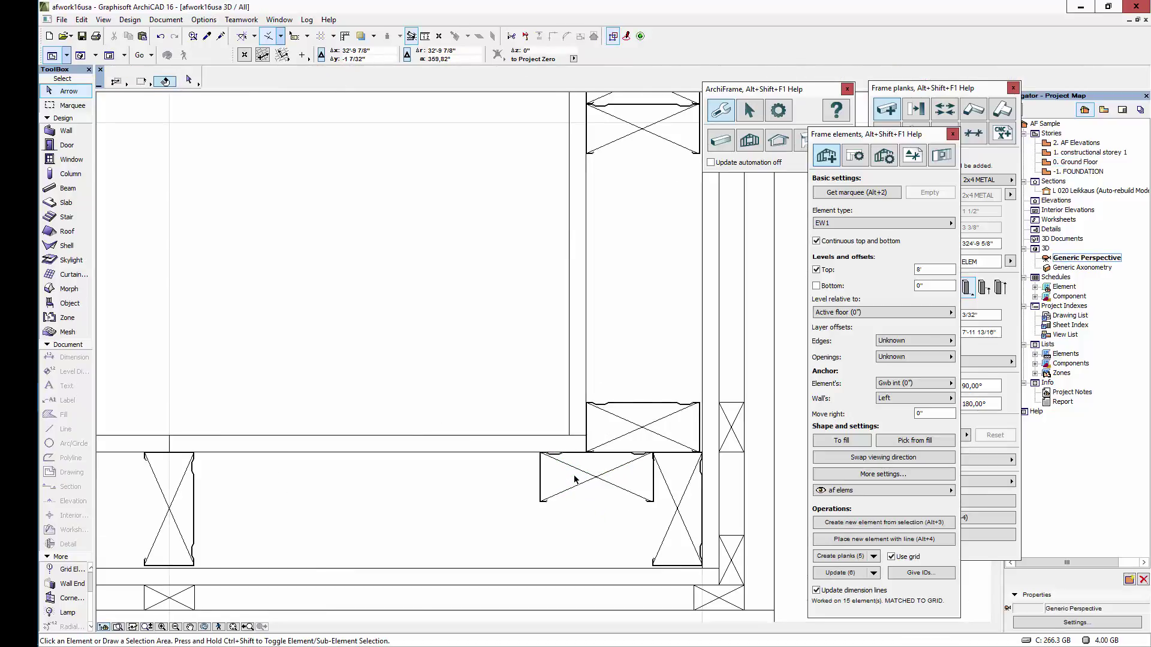
{"action": "key", "text": "F3"}
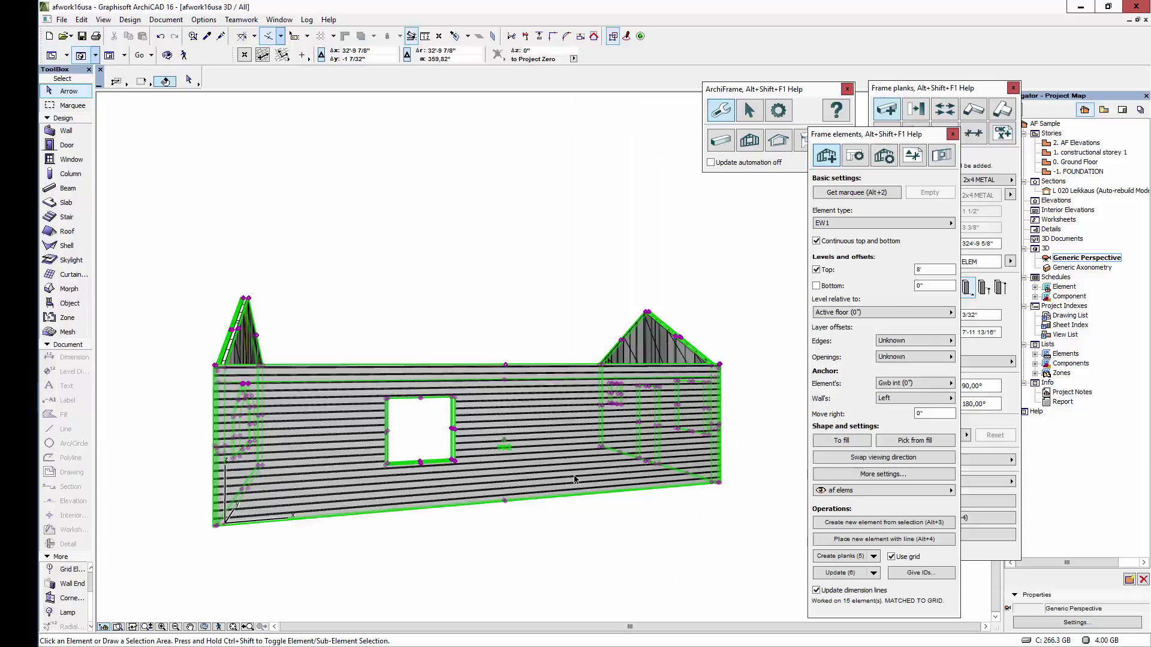
{"action": "key", "text": "Escape"}
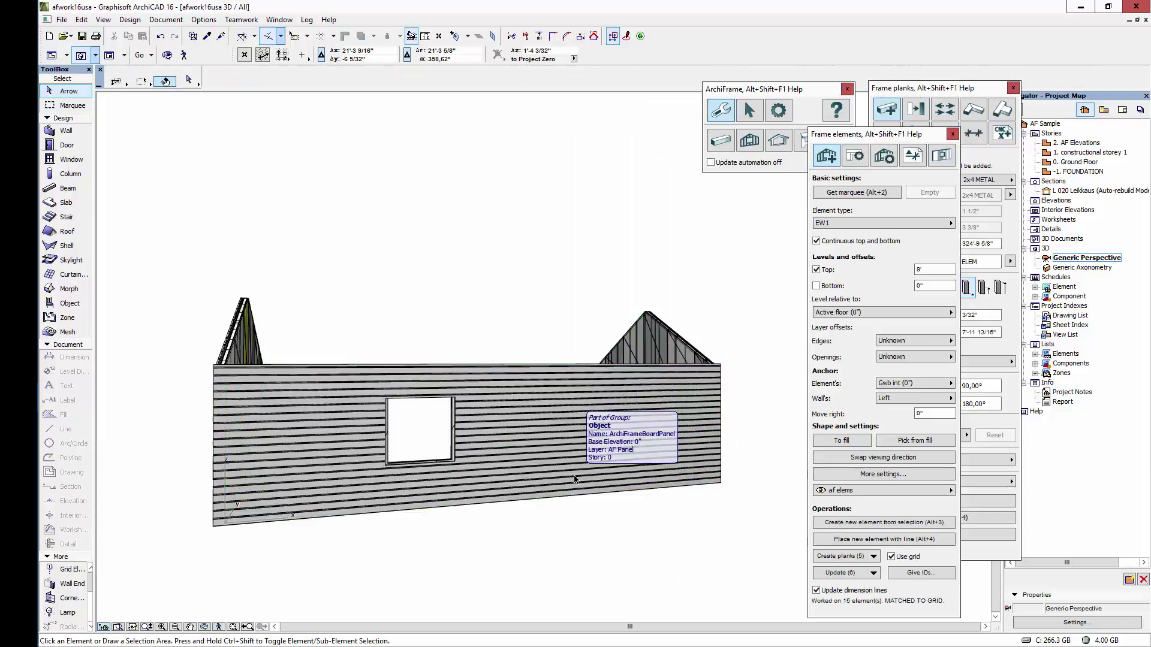
{"action": "scroll", "coordinate": [449, 461], "scroll_direction": "up", "scroll_amount": 4}
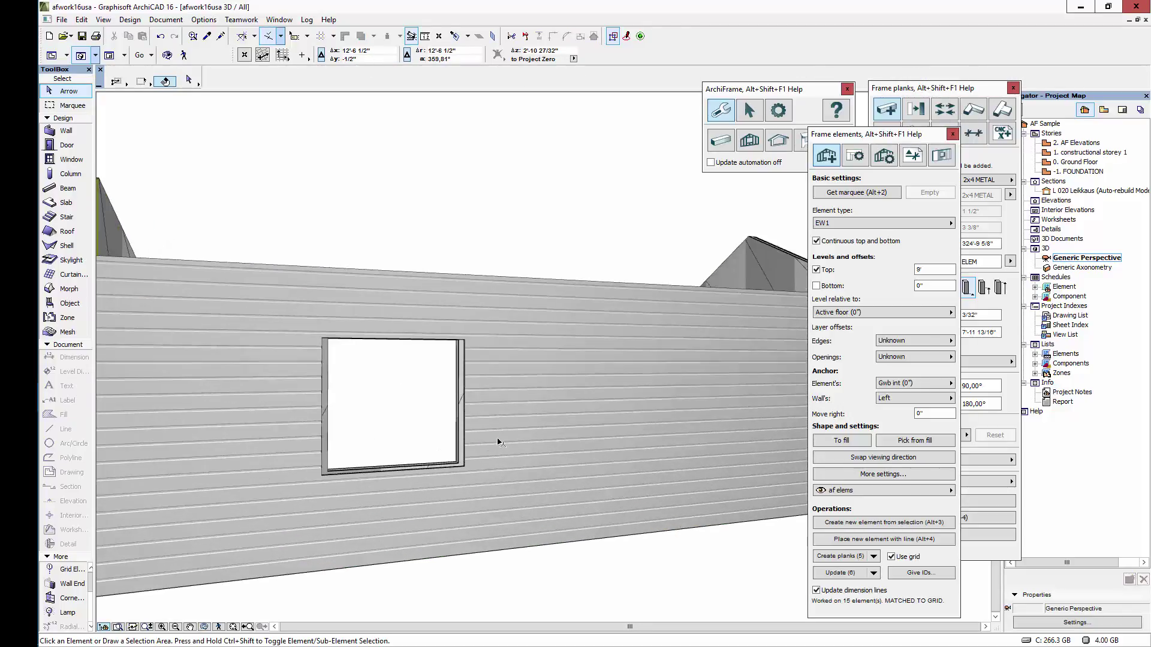
Select the stud-layer planks inside the window opening and show only them in 3D.
{"action": "left_click", "coordinate": [502, 442]}
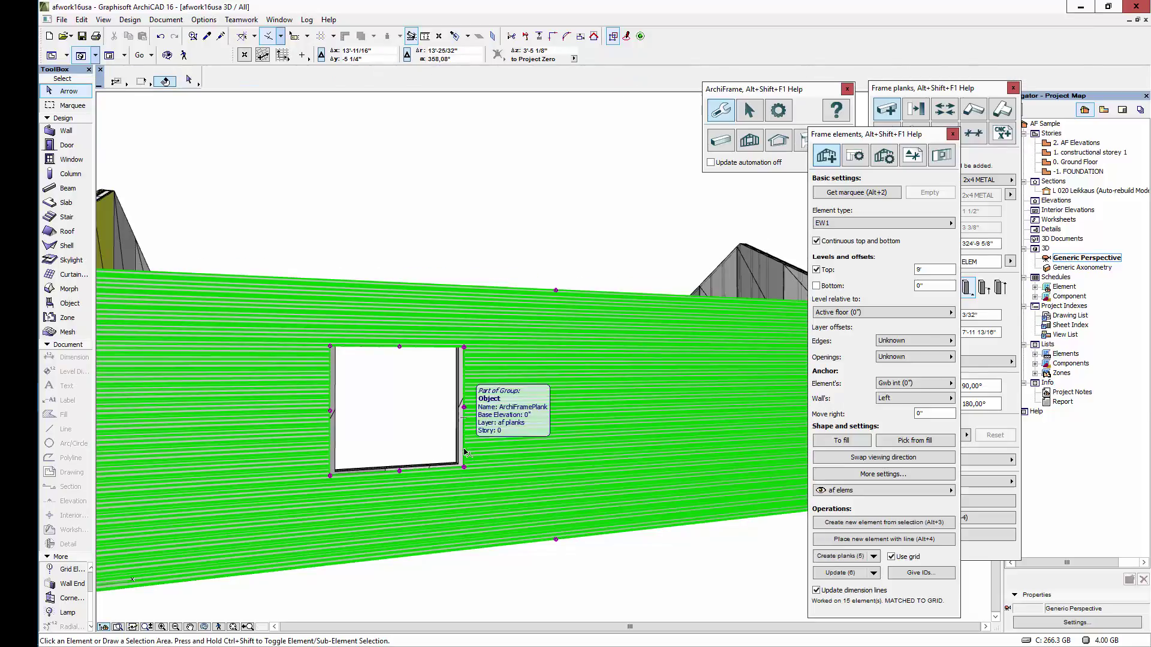
{"action": "key", "text": "Escape"}
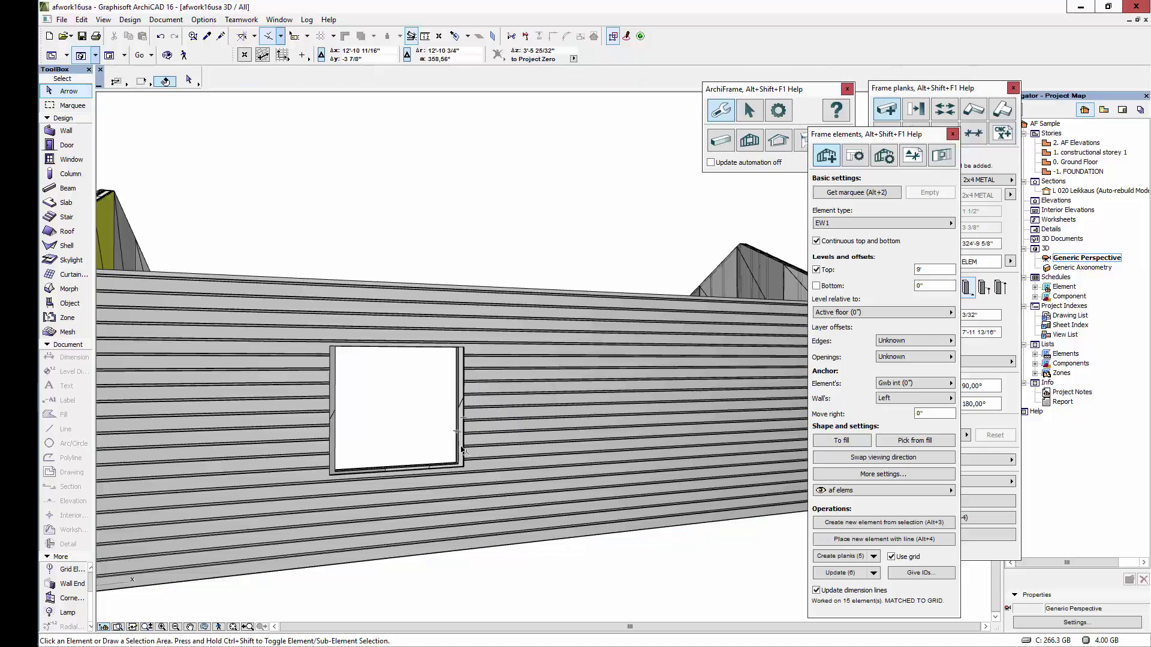
{"action": "scroll", "coordinate": [467, 449], "scroll_direction": "up", "scroll_amount": 3}
{"action": "left_click", "coordinate": [462, 448]}
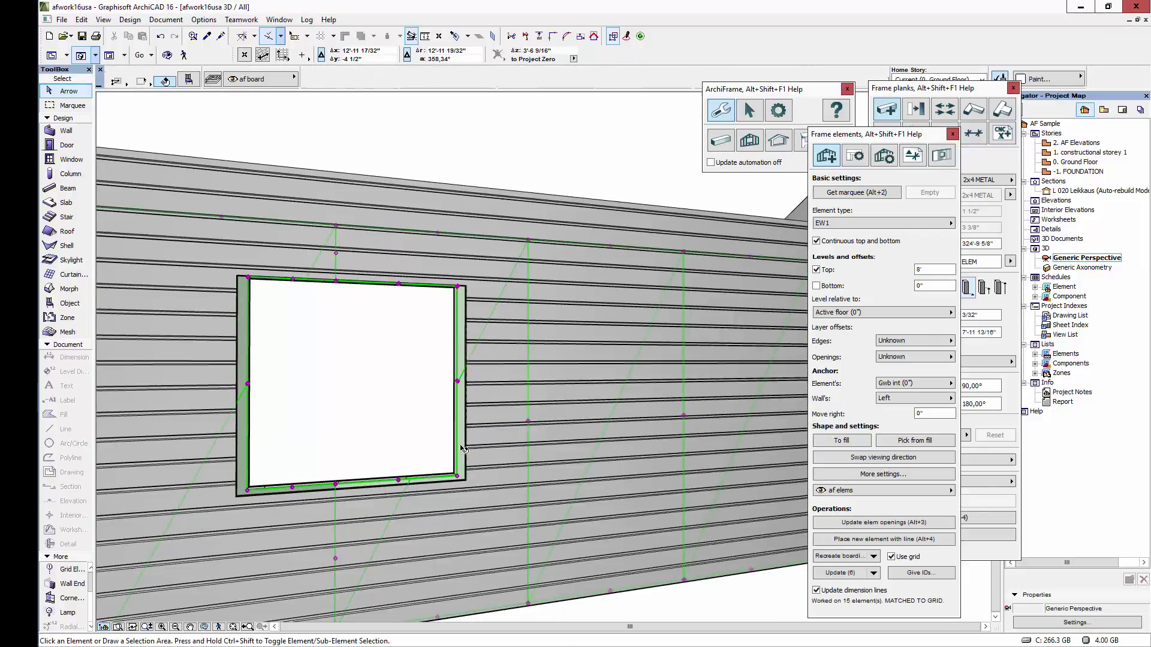
{"action": "key", "text": "Escape"}
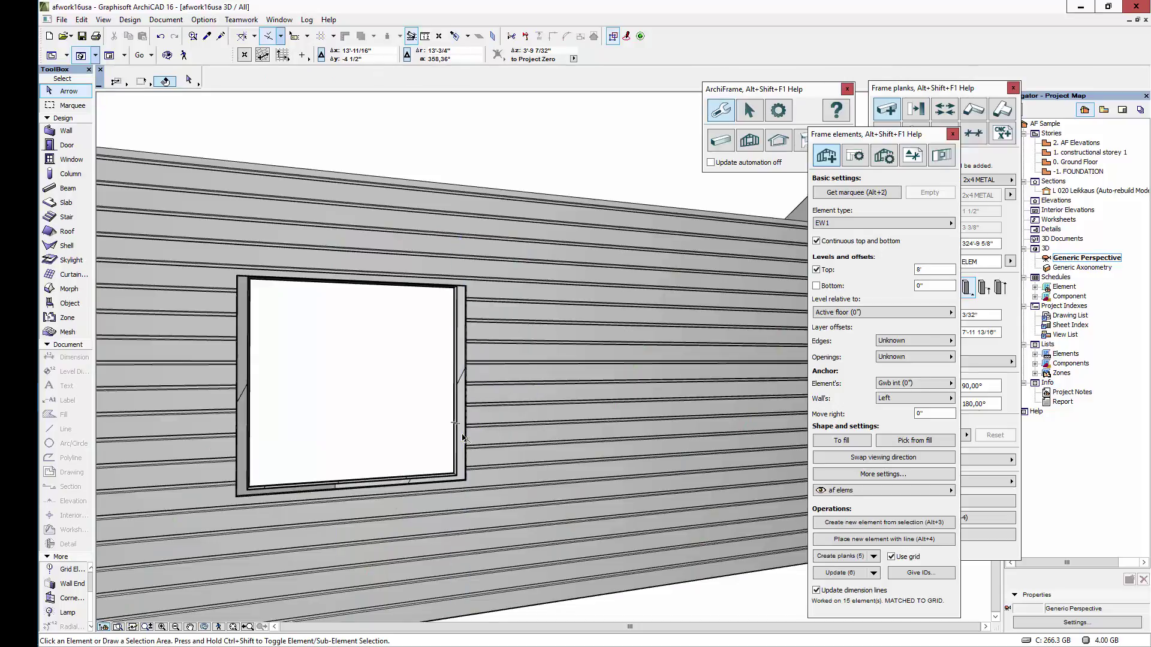
{"action": "left_click", "coordinate": [460, 438]}
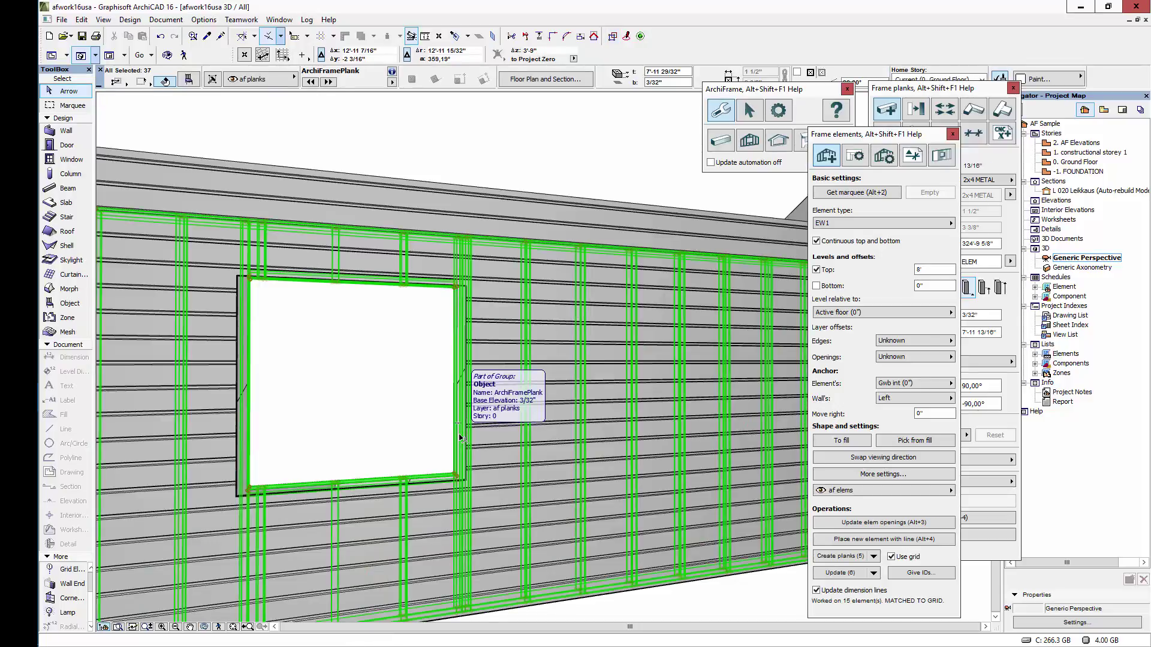
{"action": "key", "text": "F5"}
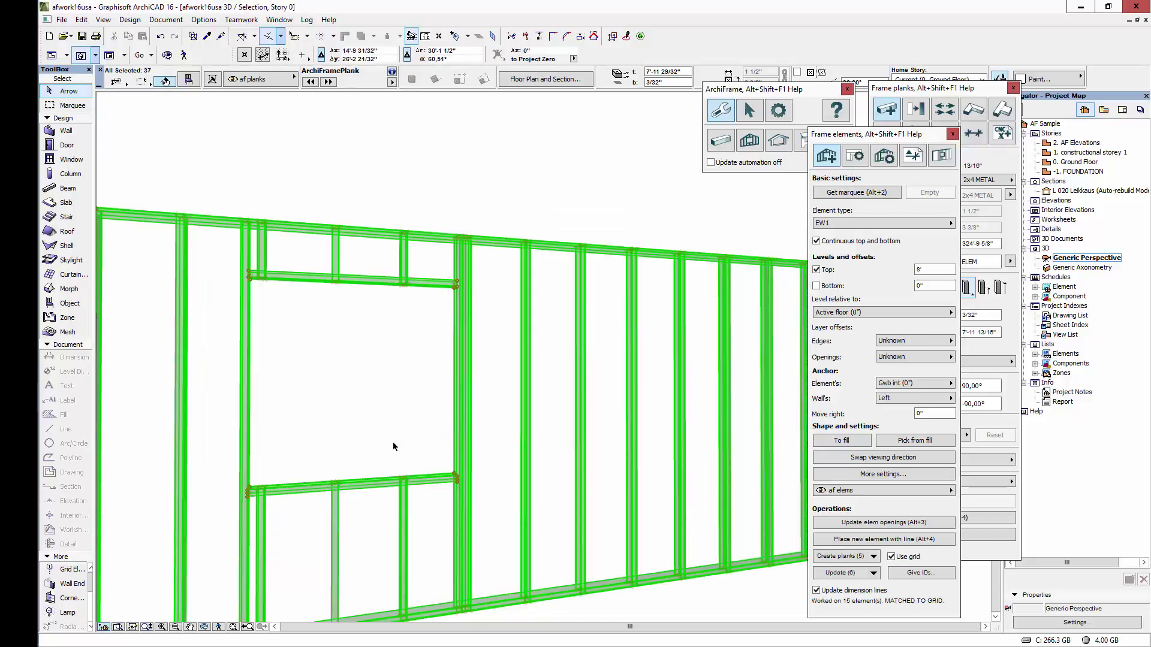
Inspect the top track, bottom track and corner studs at the end of the framed wall in 3D.
{"action": "key", "text": "Escape"}
{"action": "middle_click_drag", "start_coordinate": [329, 449], "coordinate": [493, 421], "text": "shift"}
{"action": "scroll", "coordinate": [396, 449], "scroll_direction": "down", "scroll_amount": 5}
{"action": "scroll", "coordinate": [524, 367], "scroll_direction": "up", "scroll_amount": 4}
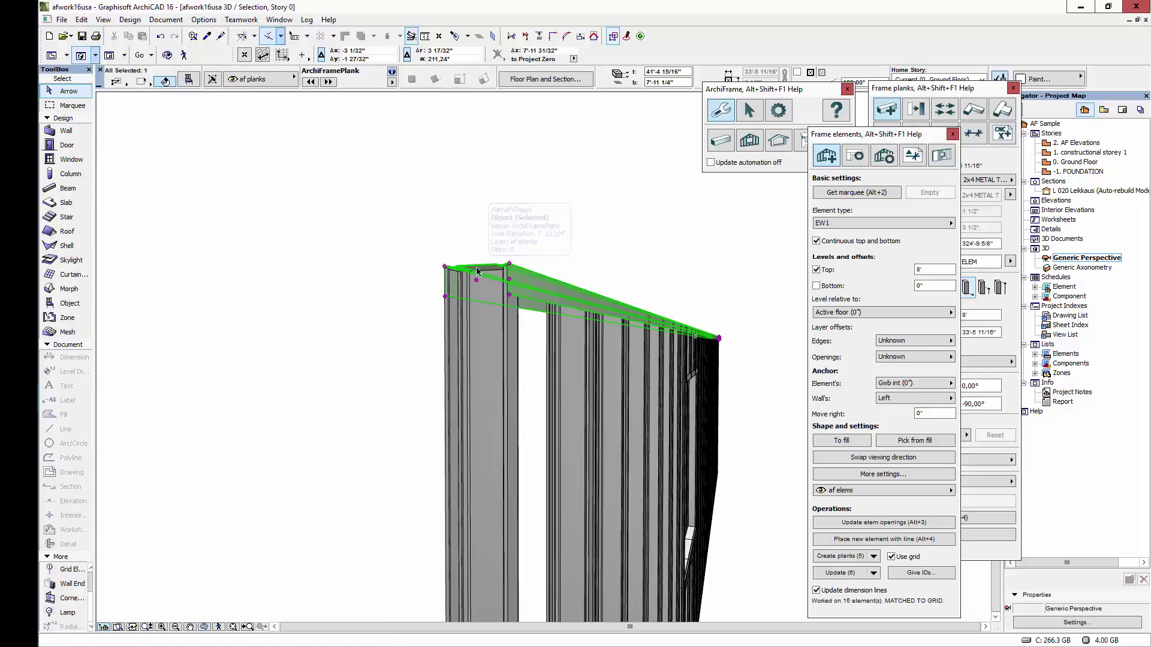
{"action": "left_click", "coordinate": [476, 272]}
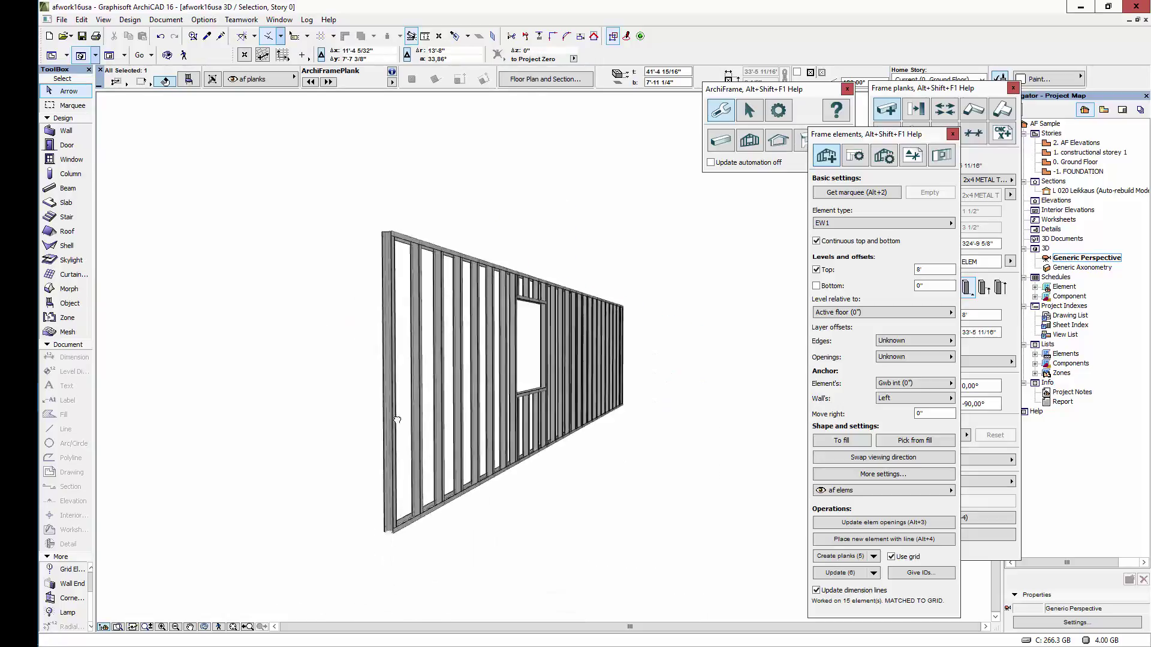
{"action": "scroll", "coordinate": [442, 462], "scroll_direction": "down", "scroll_amount": 2}
{"action": "scroll", "coordinate": [431, 449], "scroll_direction": "up", "scroll_amount": 3}
{"action": "scroll", "coordinate": [431, 448], "scroll_direction": "up", "scroll_amount": 4}
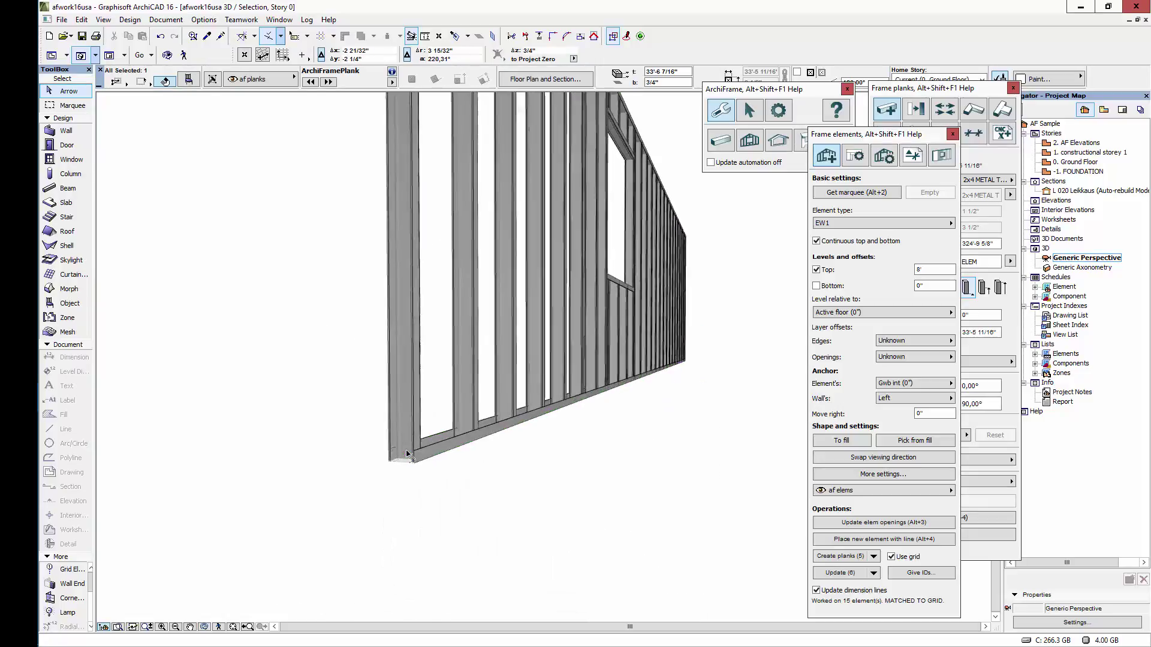
{"action": "left_click", "coordinate": [414, 466]}
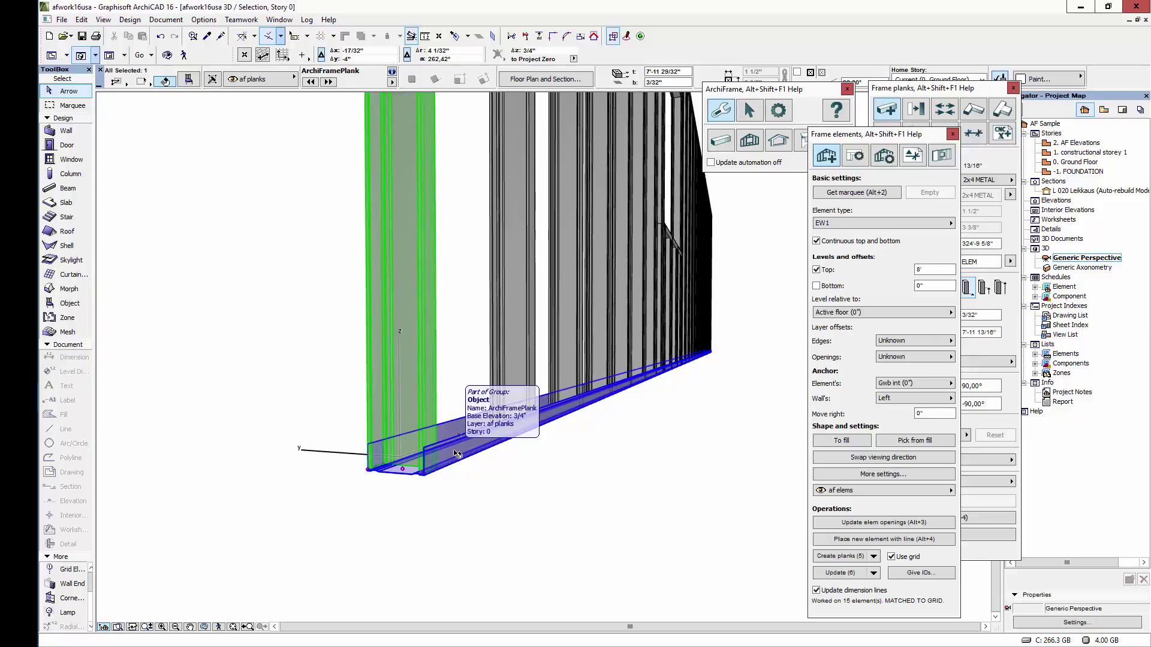
{"action": "scroll", "coordinate": [458, 454], "scroll_direction": "up", "scroll_amount": 5}
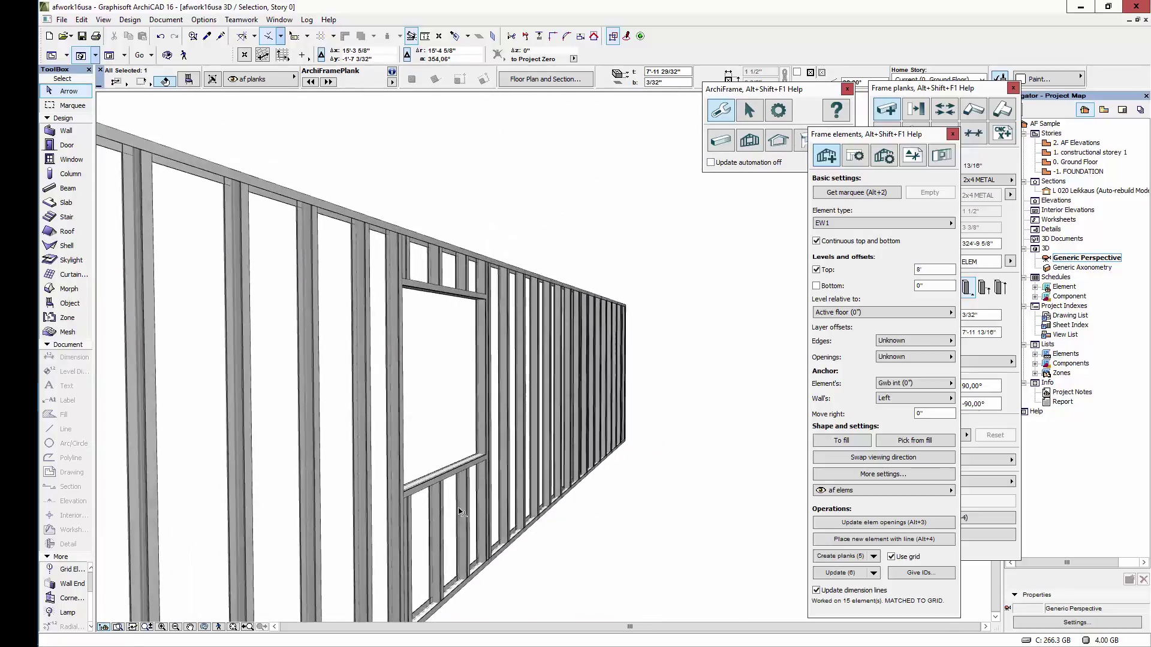
Check the sill and header planks of the window opening in 3D by selecting each one.
{"action": "scroll", "coordinate": [436, 476], "scroll_direction": "up", "scroll_amount": 3}
{"action": "left_click", "coordinate": [436, 477]}
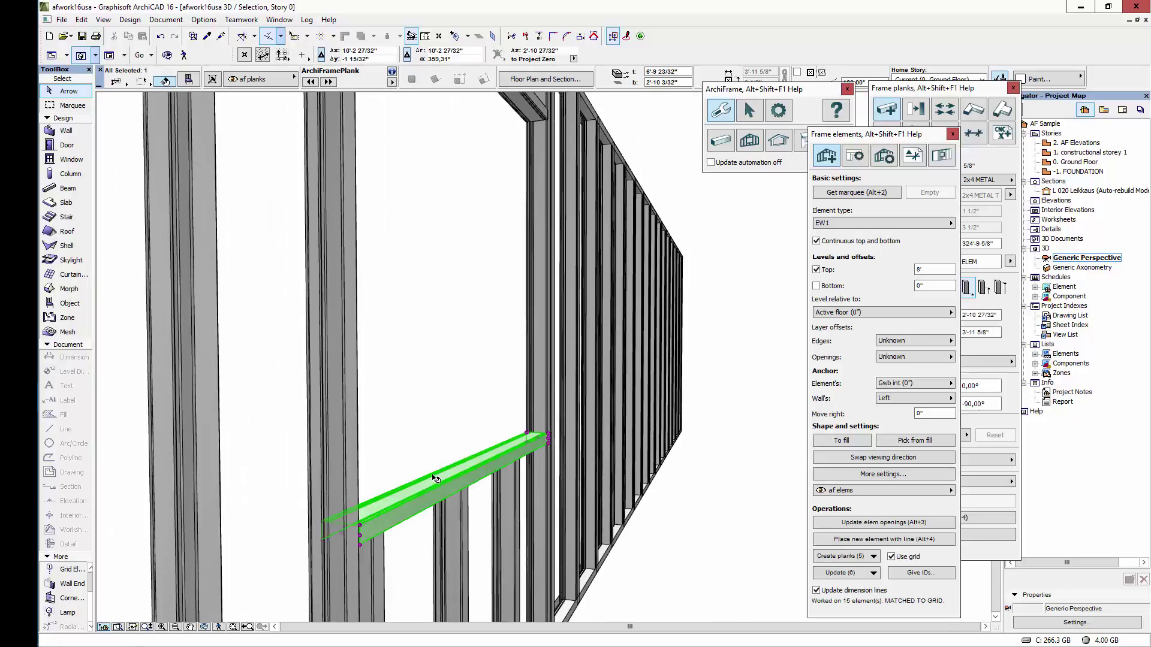
{"action": "middle_click_drag", "start_coordinate": [453, 307], "coordinate": [462, 136], "text": "shift"}
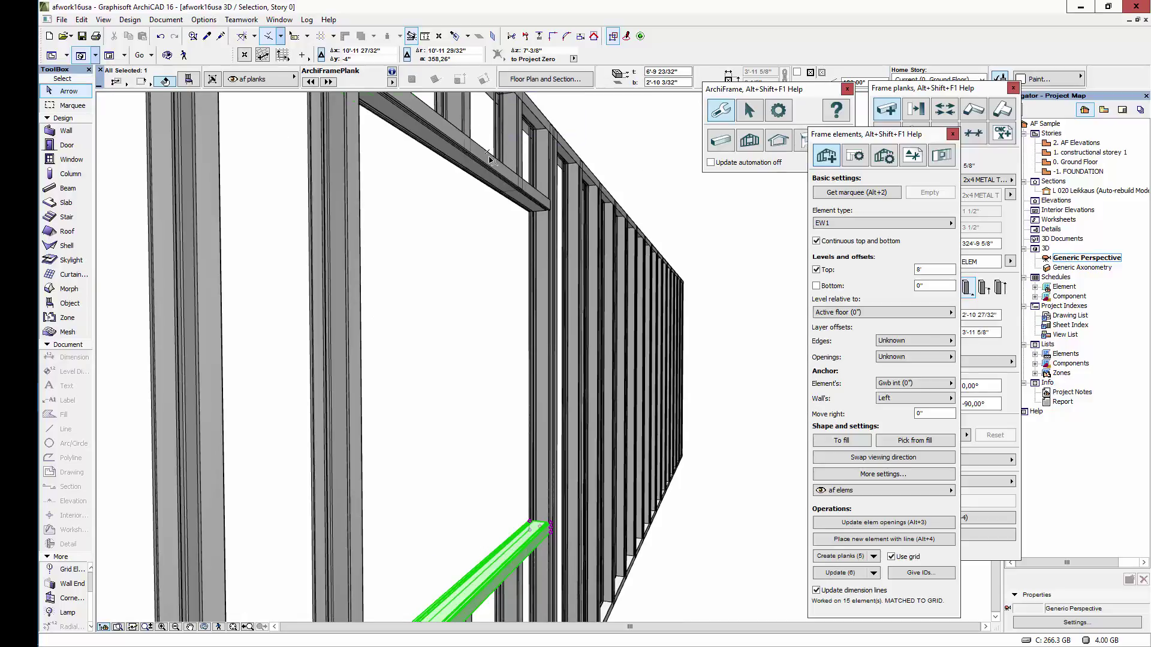
{"action": "left_click", "coordinate": [491, 157]}
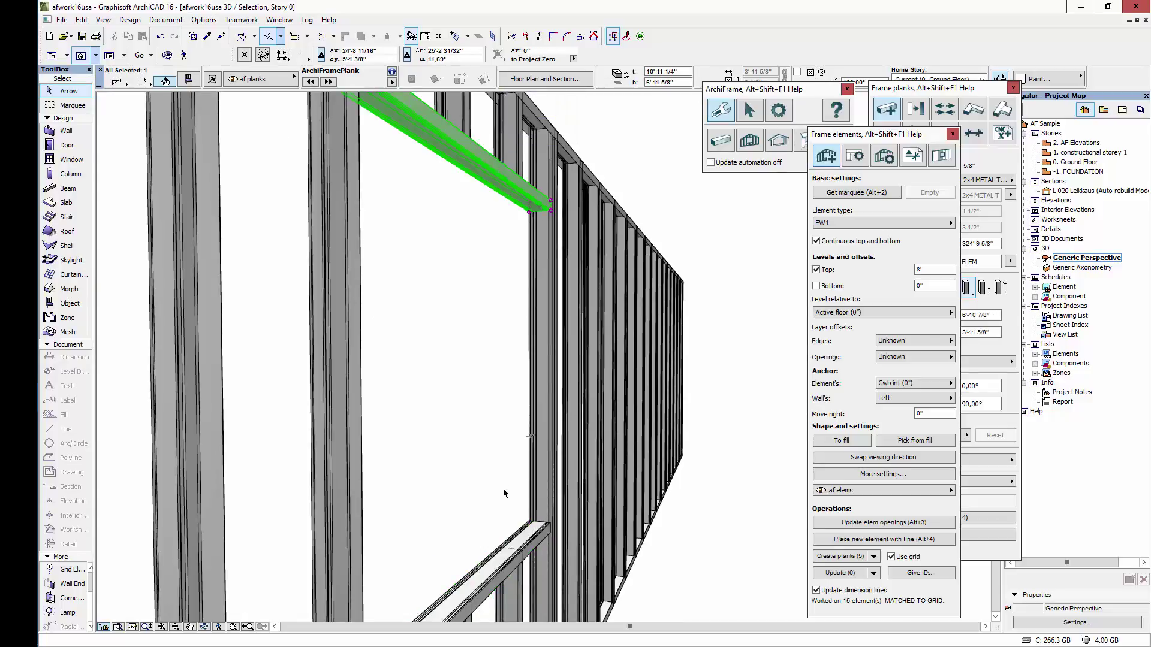
{"action": "middle_click_drag", "start_coordinate": [504, 496], "coordinate": [419, 390], "text": "shift"}
Select the full-height stud beside the window opening, show its element drawing, and clear the selection.
{"action": "left_click", "coordinate": [375, 360]}
{"action": "left_click", "coordinate": [749, 110]}
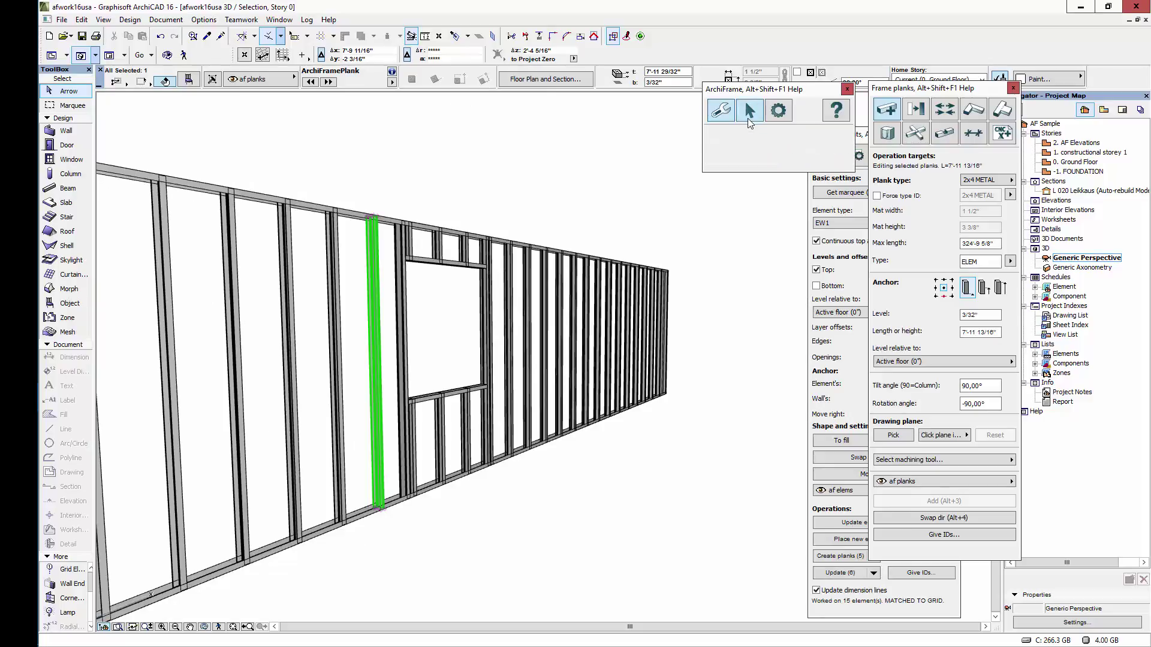
{"action": "left_click", "coordinate": [744, 170]}
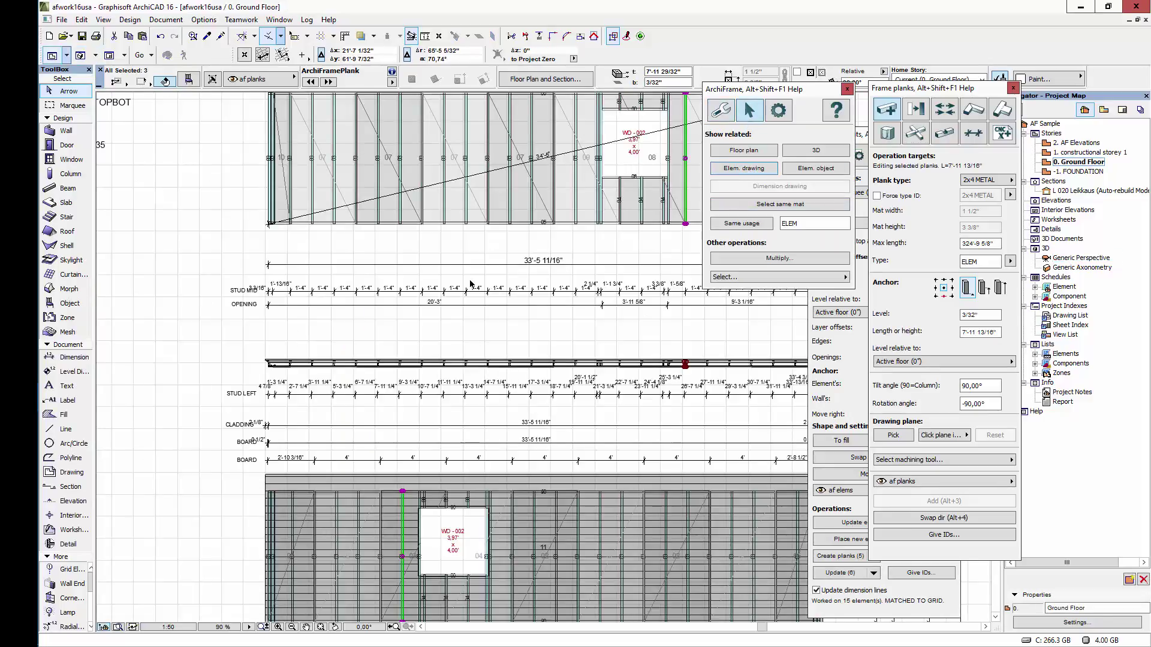
{"action": "scroll", "coordinate": [504, 275], "scroll_direction": "down", "scroll_amount": 1}
{"action": "scroll", "coordinate": [504, 274], "scroll_direction": "up", "scroll_amount": 5}
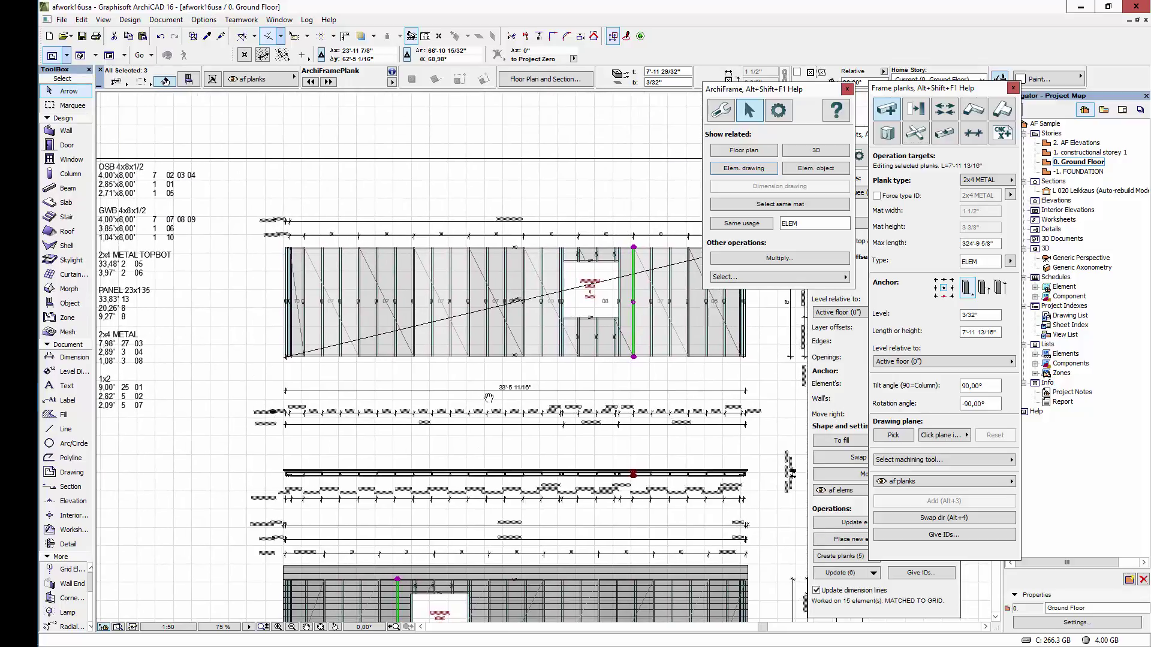
{"action": "left_click", "coordinate": [454, 284]}
{"action": "scroll", "coordinate": [518, 277], "scroll_direction": "up", "scroll_amount": 1}
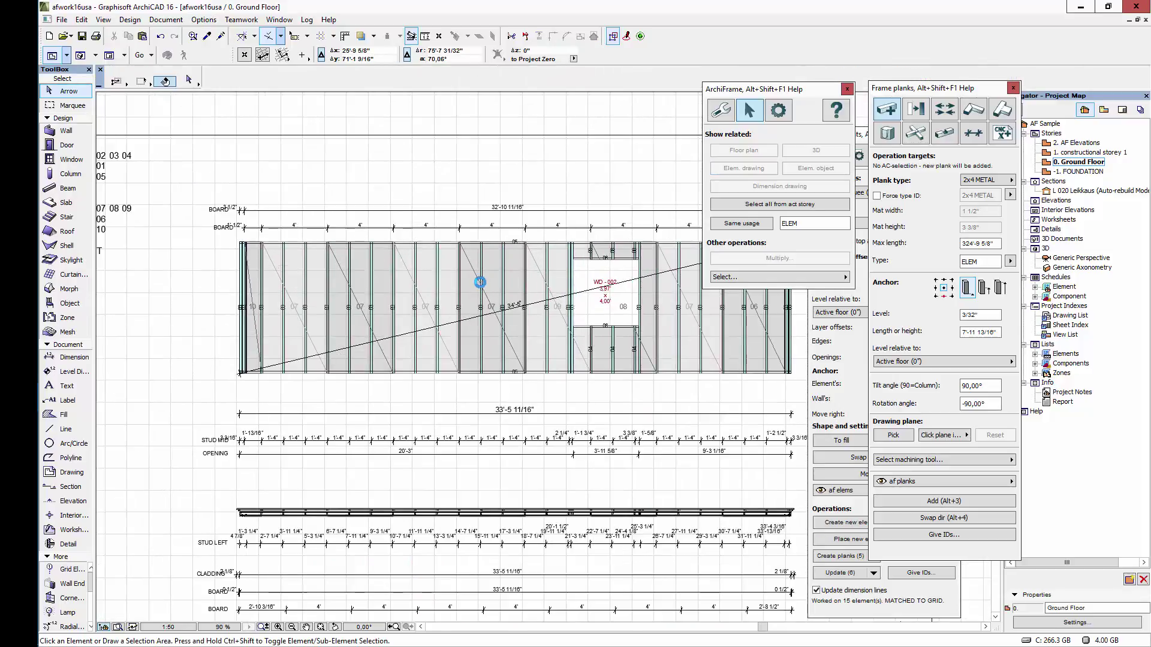
Examine the board layout on the upper element elevation, from the narrow end board and the adjacent 4' board to the window opening.
{"action": "left_click", "coordinate": [254, 266]}
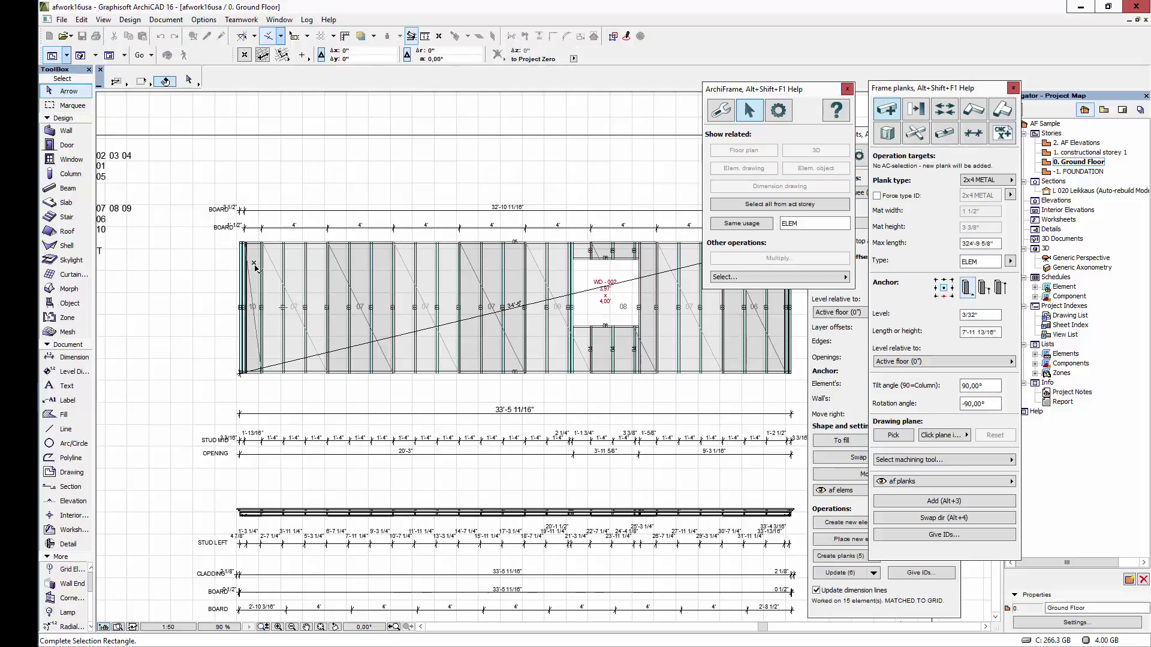
{"action": "key", "text": "Escape"}
{"action": "scroll", "coordinate": [255, 270], "scroll_direction": "up", "scroll_amount": 7}
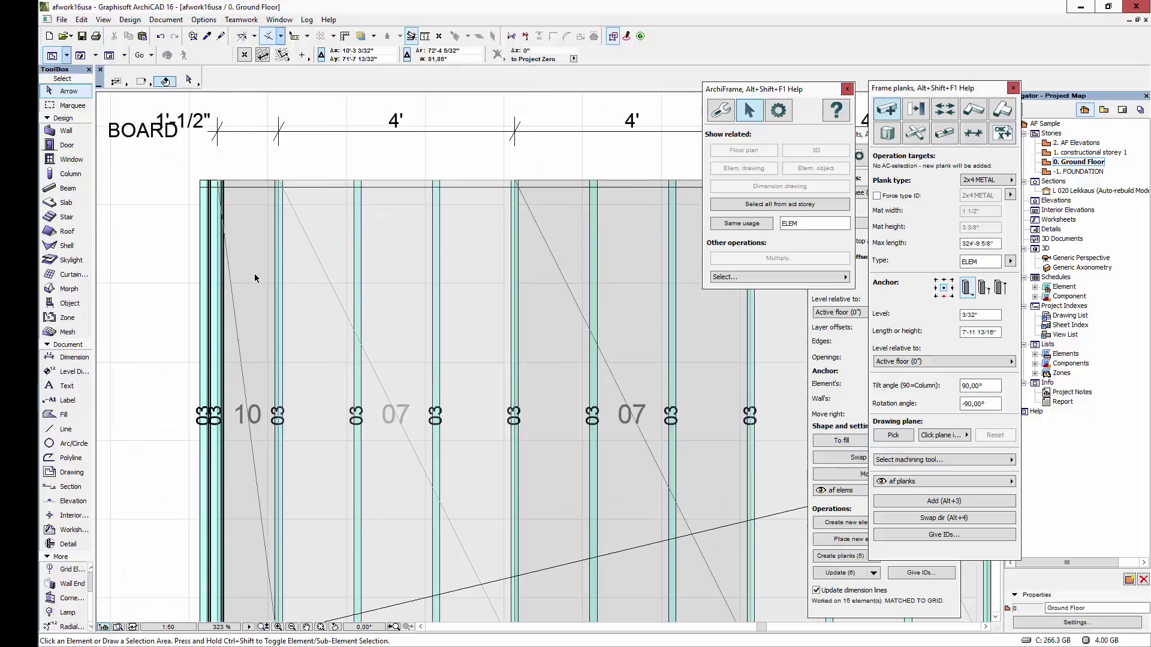
{"action": "left_click", "coordinate": [239, 324]}
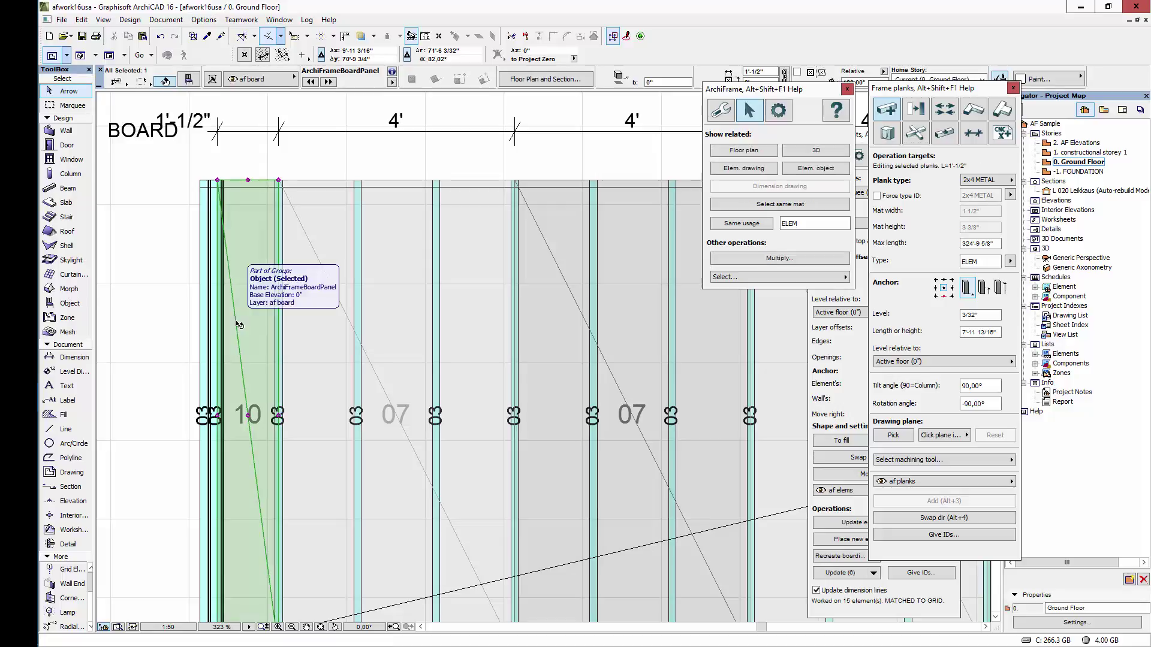
{"action": "left_click", "coordinate": [384, 267]}
{"action": "scroll", "coordinate": [366, 286], "scroll_direction": "down", "scroll_amount": 4}
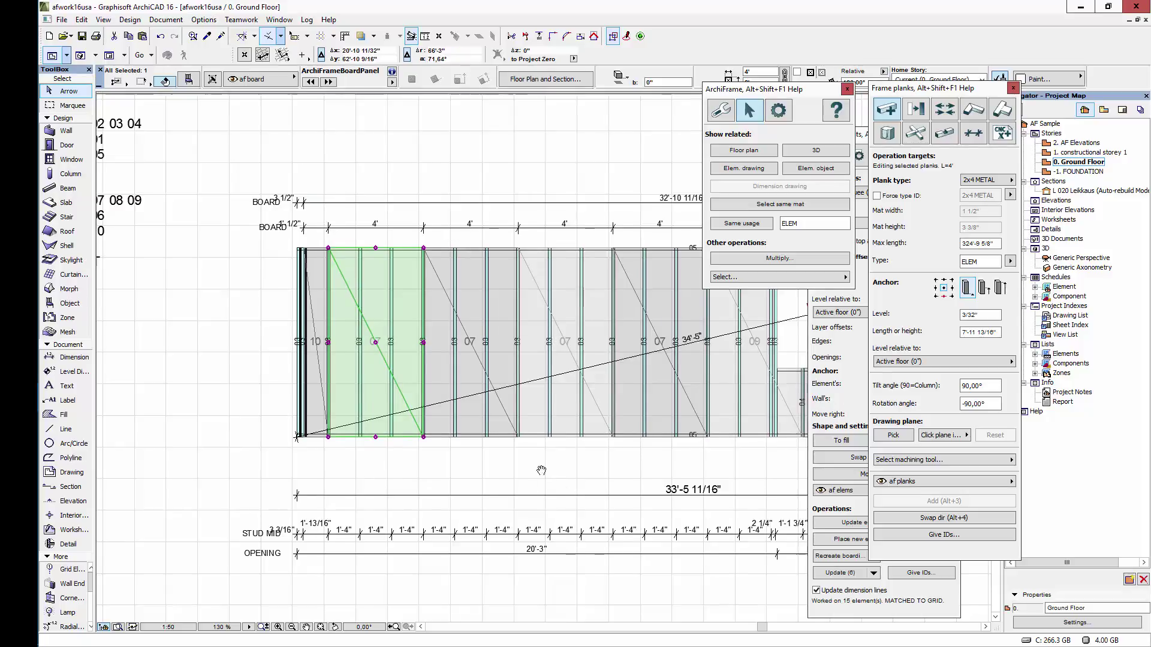
{"action": "middle_click_drag", "start_coordinate": [471, 476], "coordinate": [450, 424]}
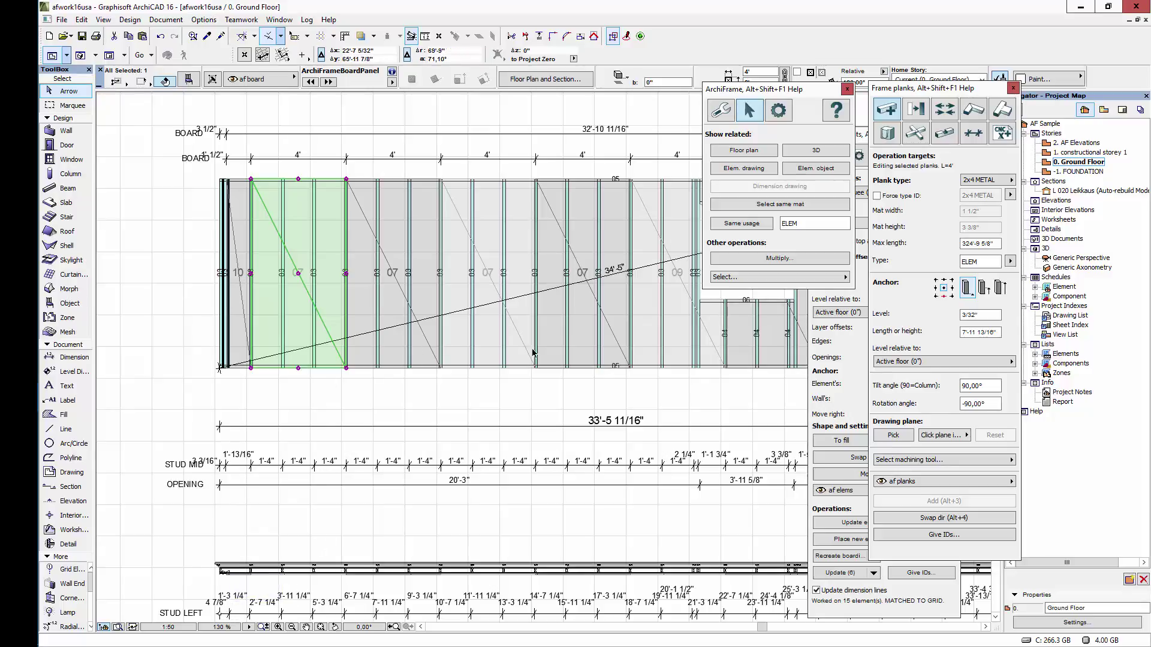
{"action": "middle_click_drag", "start_coordinate": [675, 238], "coordinate": [425, 298]}
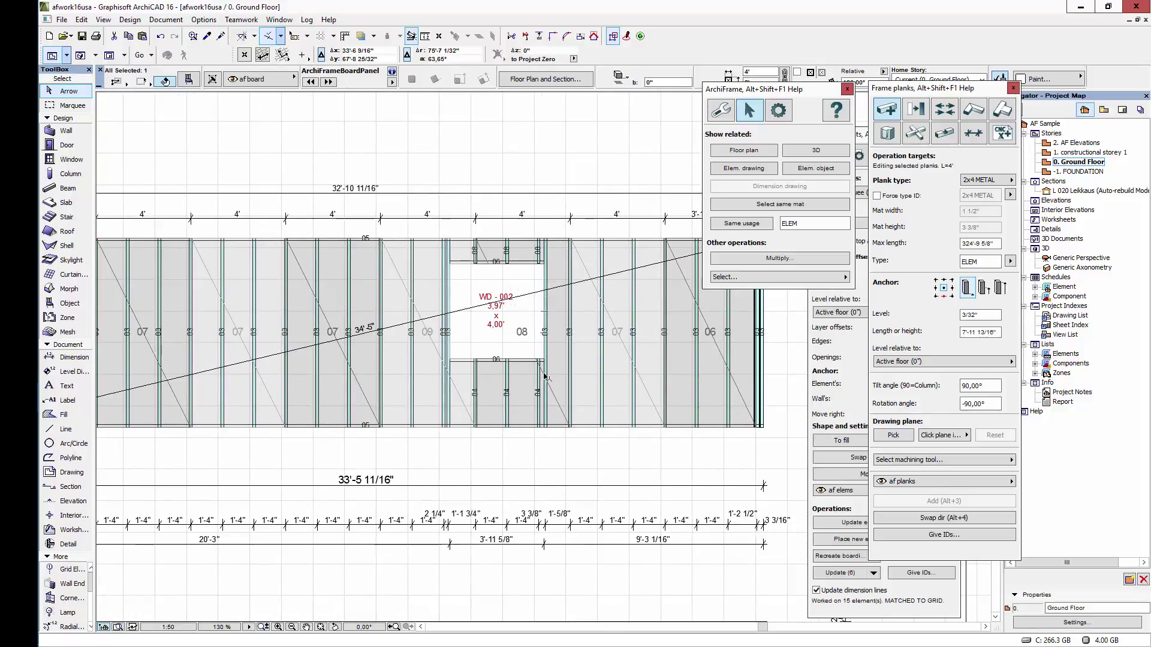
{"action": "scroll", "coordinate": [313, 445], "scroll_direction": "down", "scroll_amount": 1}
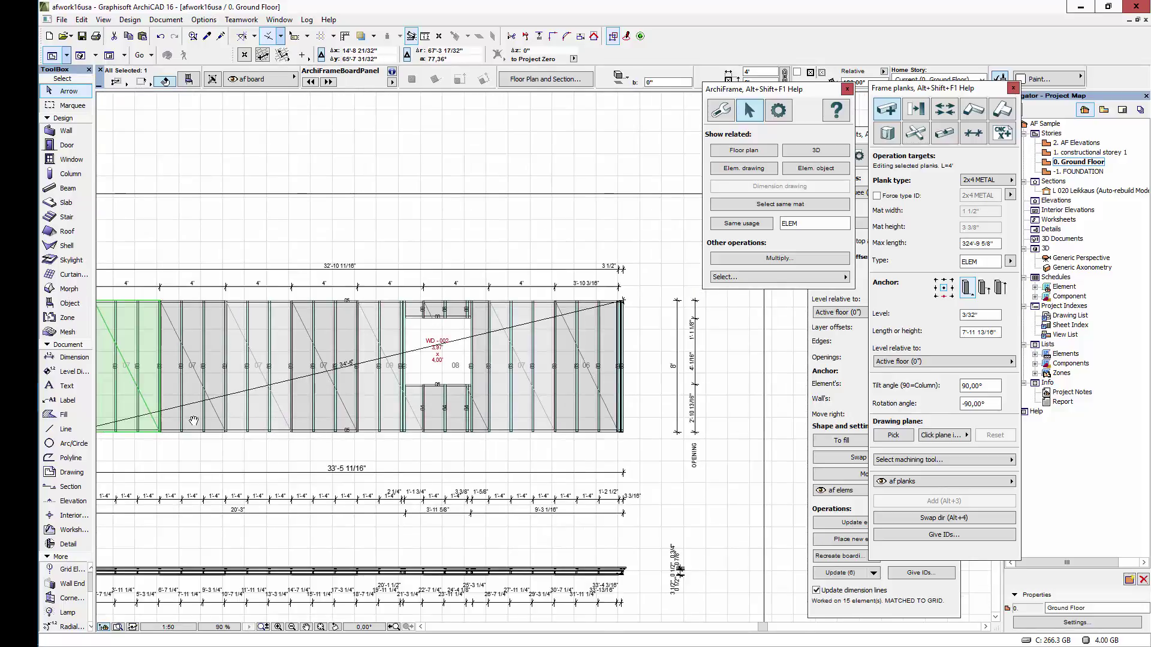
Try moving the first regular stud after the corner about 3 1/2" along the wall in the element's plan section, and undo the move.
{"action": "scroll", "coordinate": [194, 421], "scroll_direction": "down", "scroll_amount": 2}
{"action": "scroll", "coordinate": [254, 491], "scroll_direction": "up", "scroll_amount": 4}
{"action": "scroll", "coordinate": [304, 498], "scroll_direction": "up", "scroll_amount": 2}
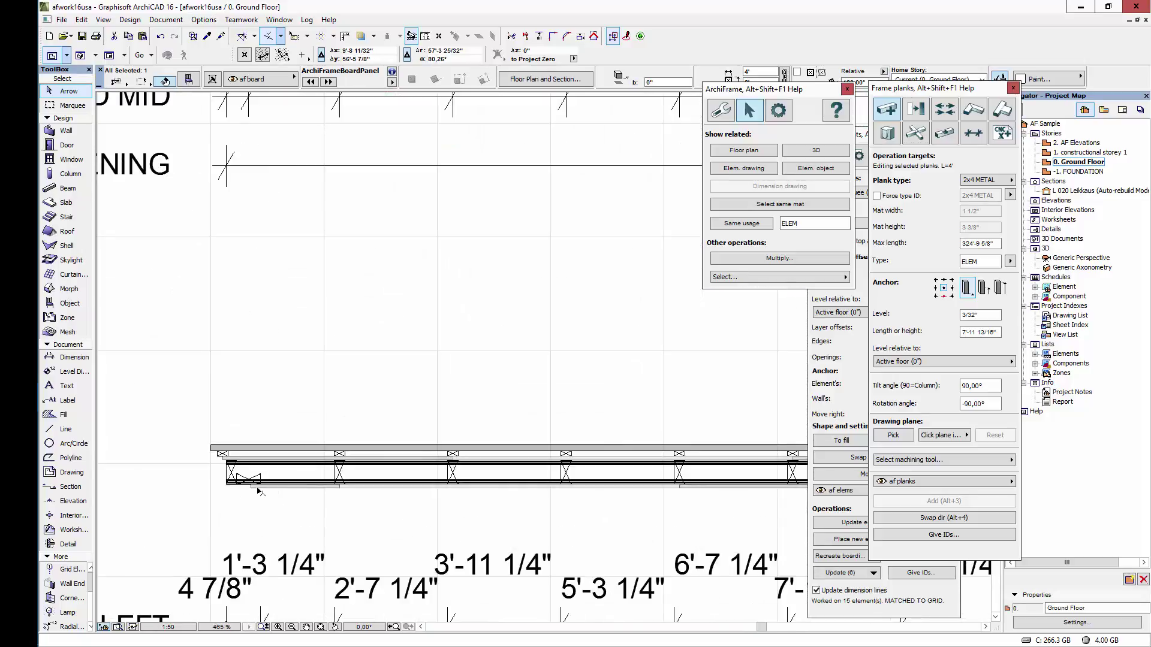
{"action": "scroll", "coordinate": [259, 490], "scroll_direction": "up", "scroll_amount": 3}
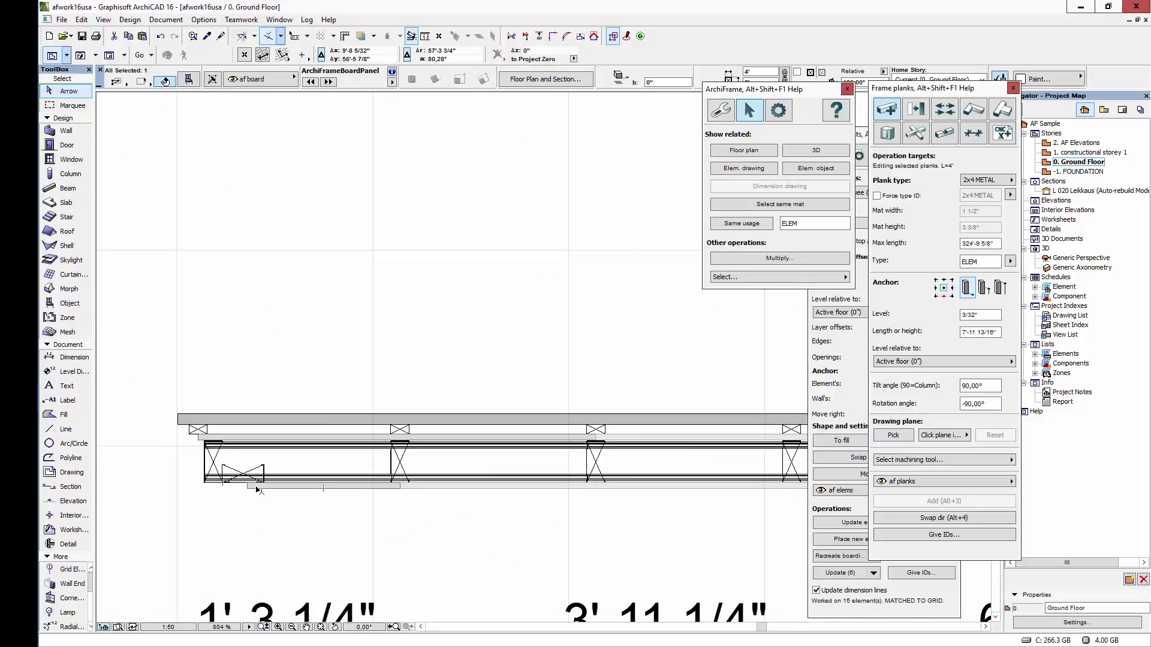
{"action": "left_click", "coordinate": [401, 465]}
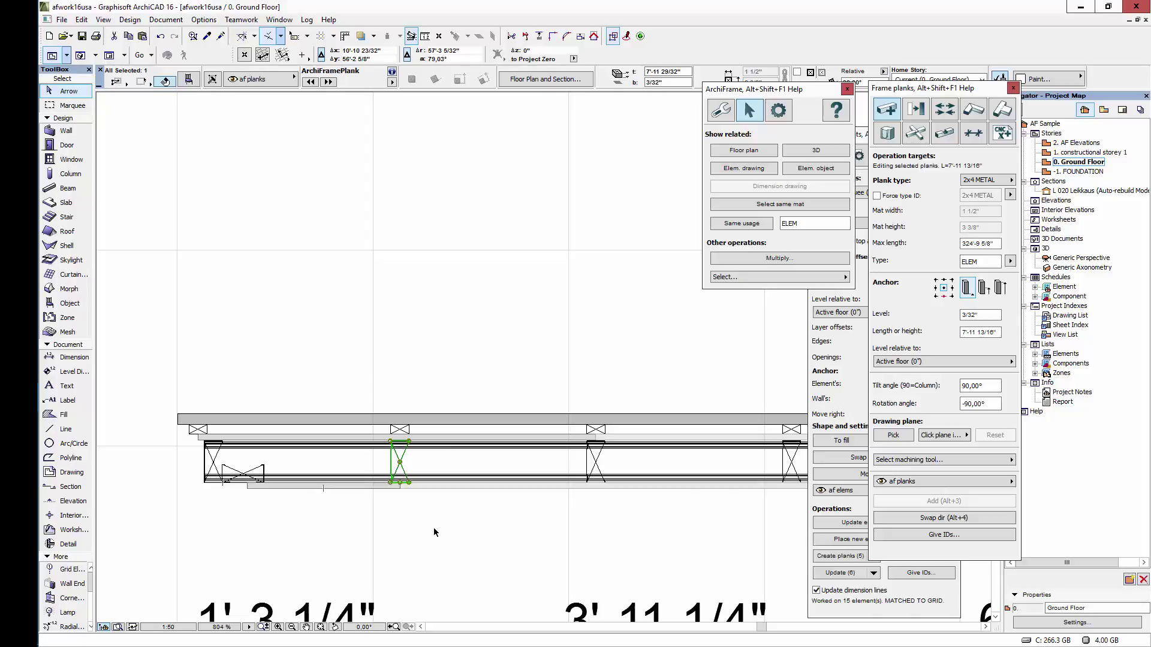
{"action": "scroll", "coordinate": [425, 517], "scroll_direction": "down", "scroll_amount": 5}
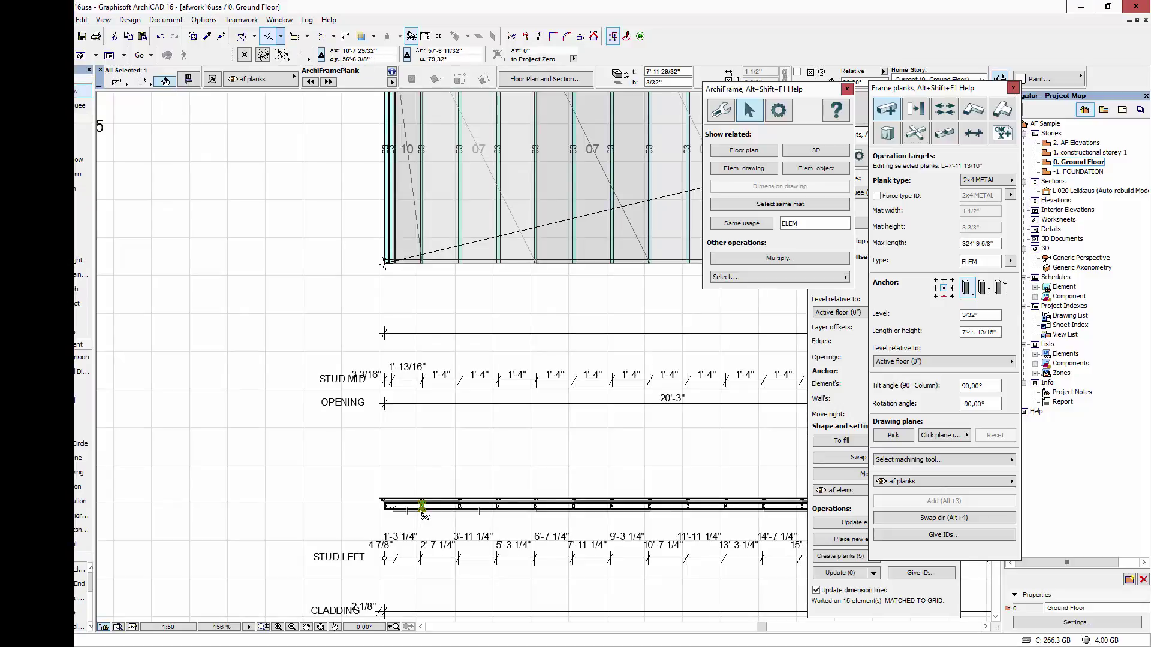
{"action": "left_click_drag", "start_coordinate": [425, 515], "coordinate": [434, 509]}
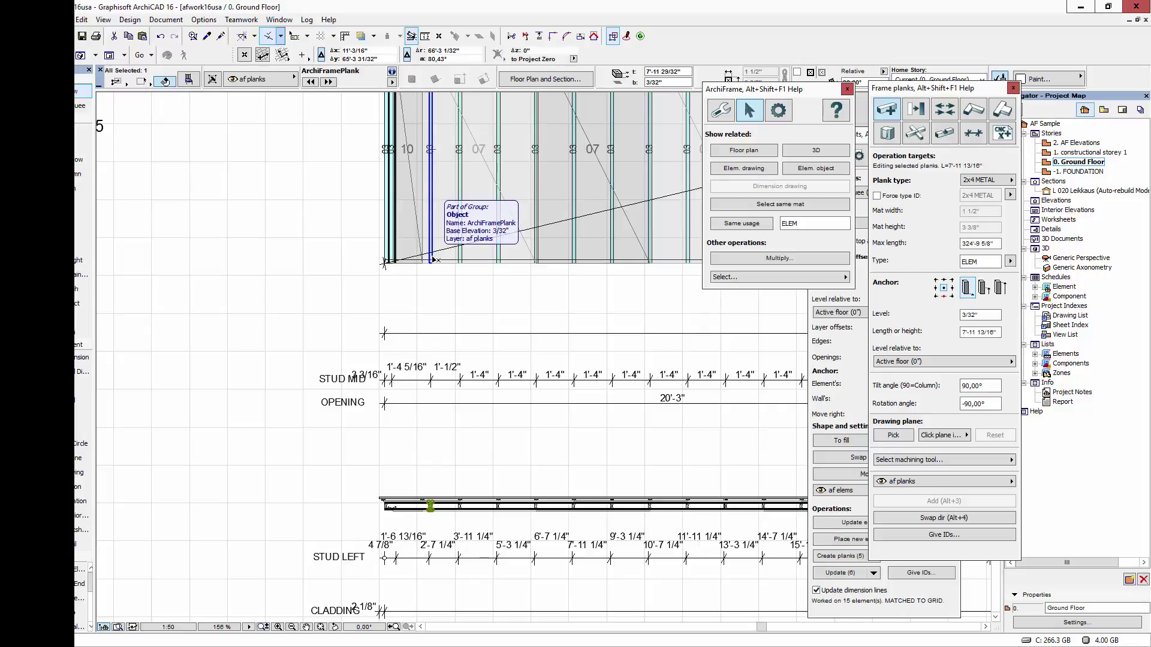
{"action": "key", "text": "ctrl+z"}
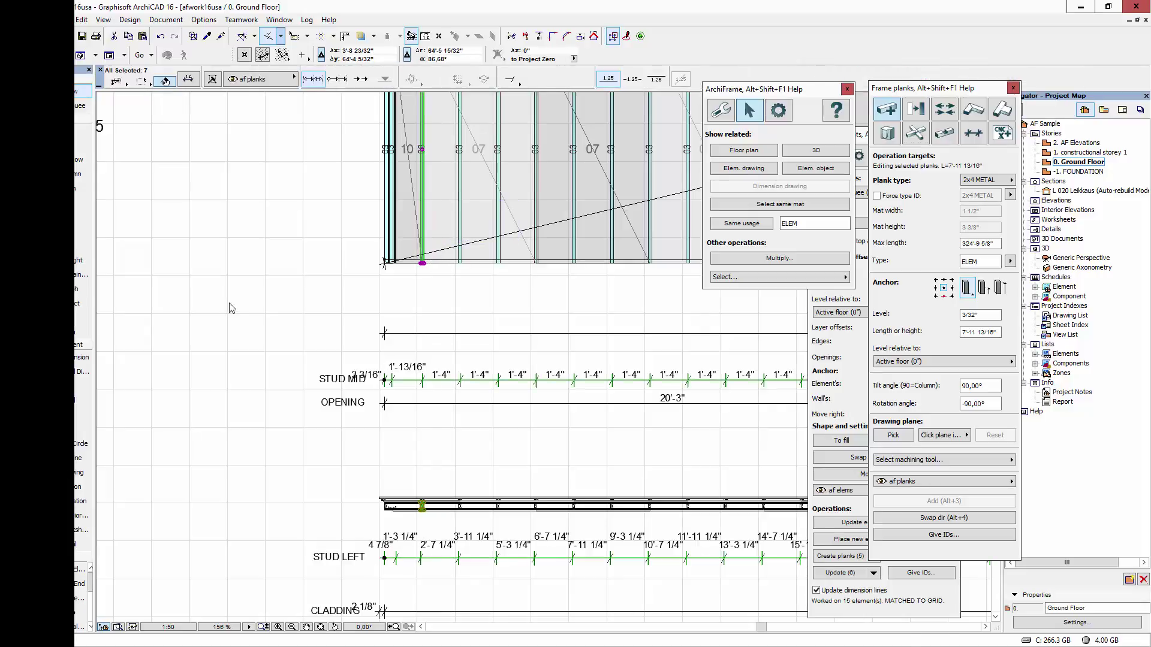
Select the whole horizontal cladding panel on the lower element elevation and explode it into separate planks.
{"action": "scroll", "coordinate": [252, 345], "scroll_direction": "down", "scroll_amount": 2}
{"action": "middle_click_drag", "start_coordinate": [384, 407], "coordinate": [334, 336]}
{"action": "middle_click_drag", "start_coordinate": [569, 524], "coordinate": [438, 428]}
{"action": "scroll", "coordinate": [439, 428], "scroll_direction": "down", "scroll_amount": 1}
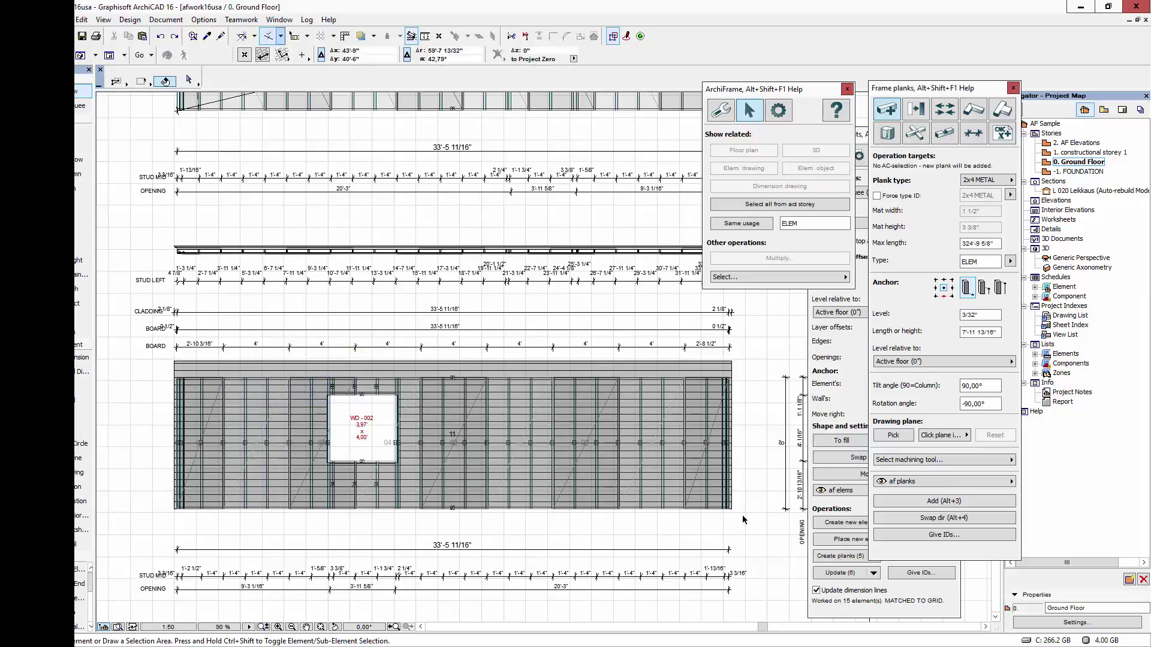
{"action": "left_click", "coordinate": [677, 471]}
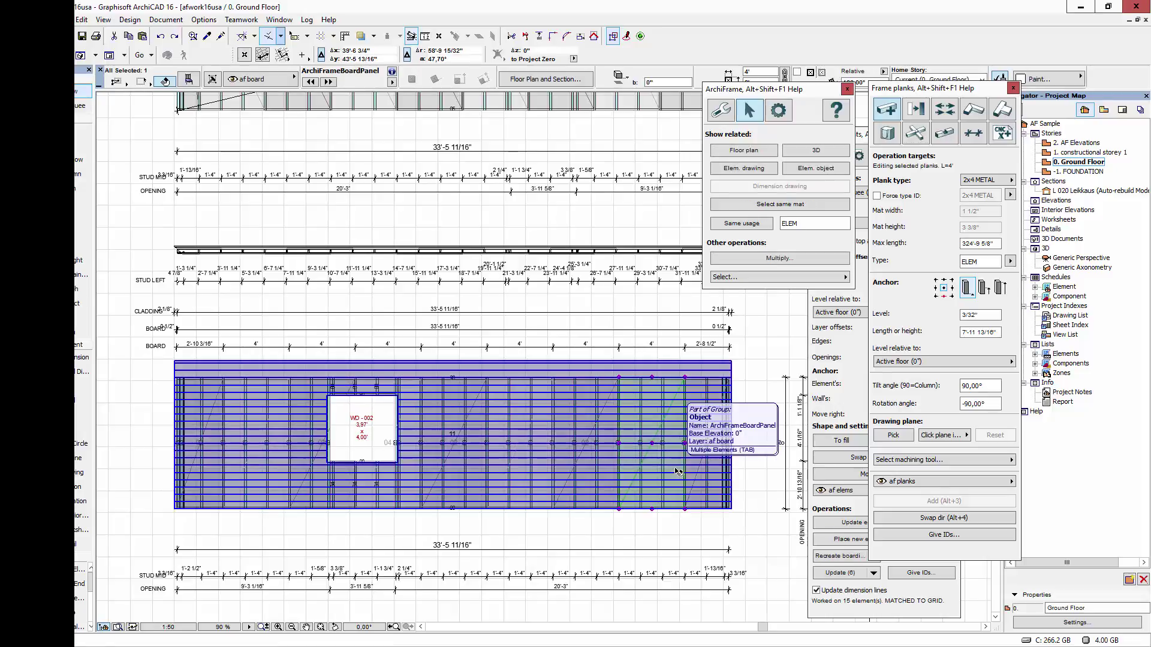
{"action": "left_click", "coordinate": [678, 472]}
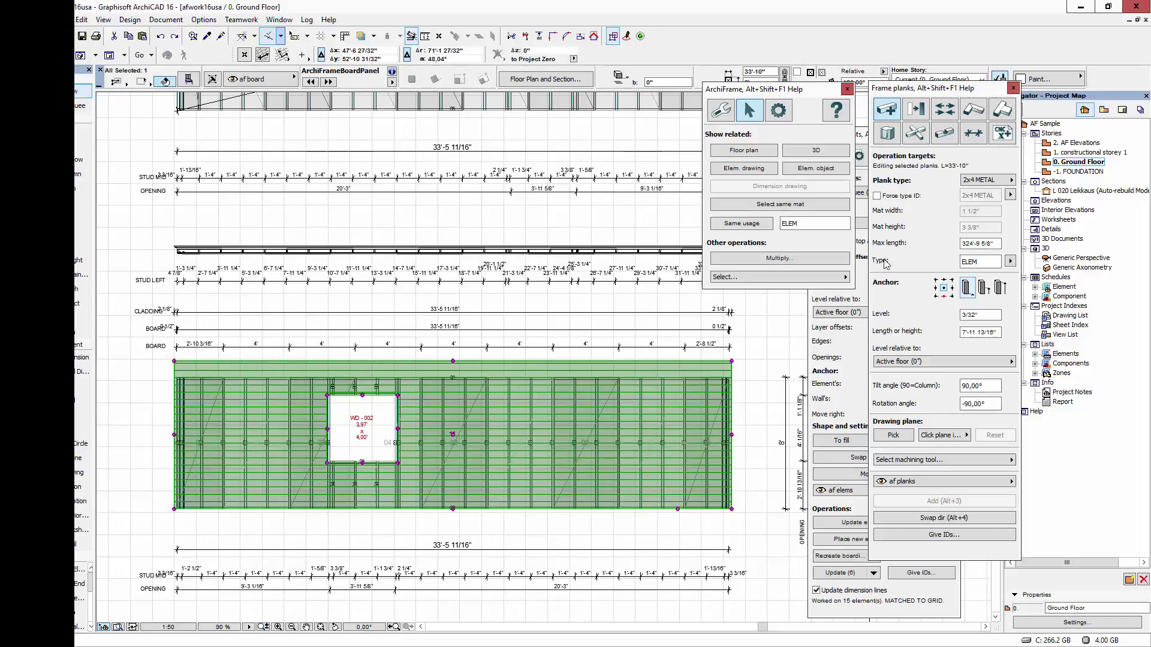
{"action": "left_click", "coordinate": [870, 147]}
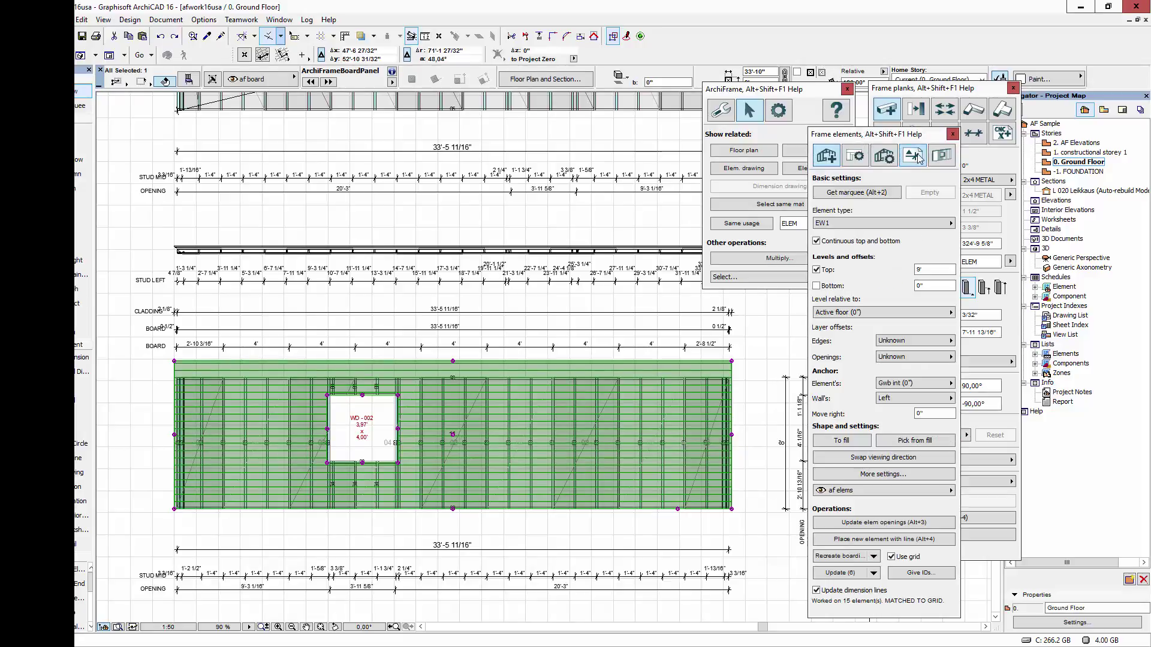
{"action": "left_click", "coordinate": [941, 156]}
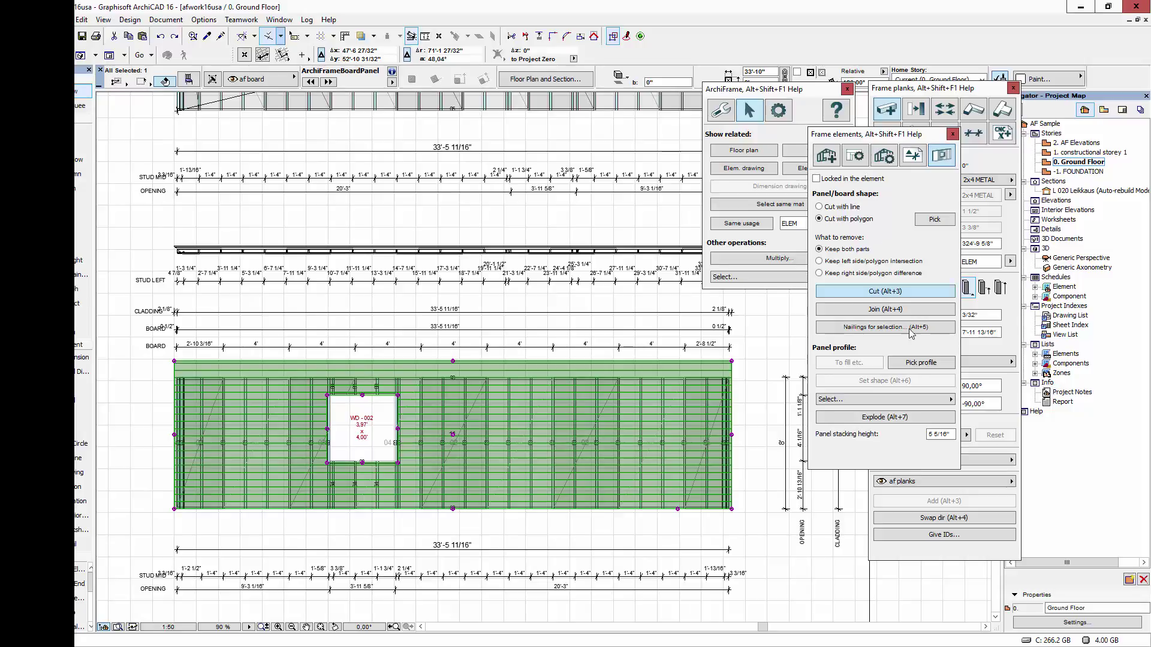
{"action": "left_click", "coordinate": [886, 419]}
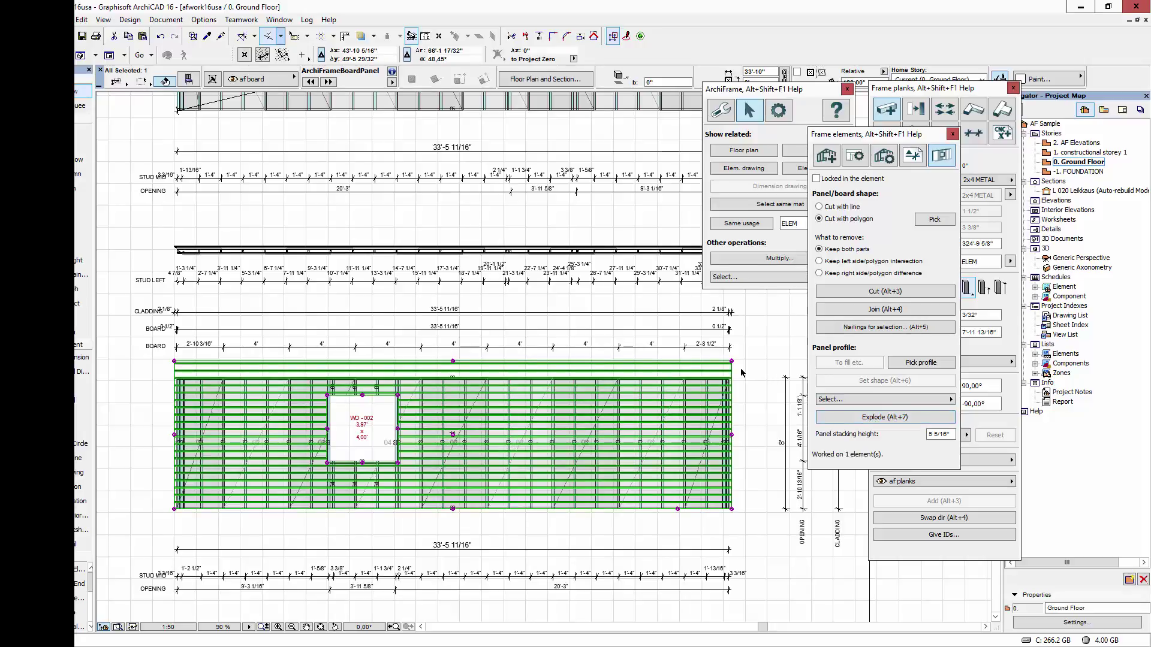
Check a single exploded cladding plank near the top edge by selecting it, and undo the explode.
{"action": "key", "text": "Escape"}
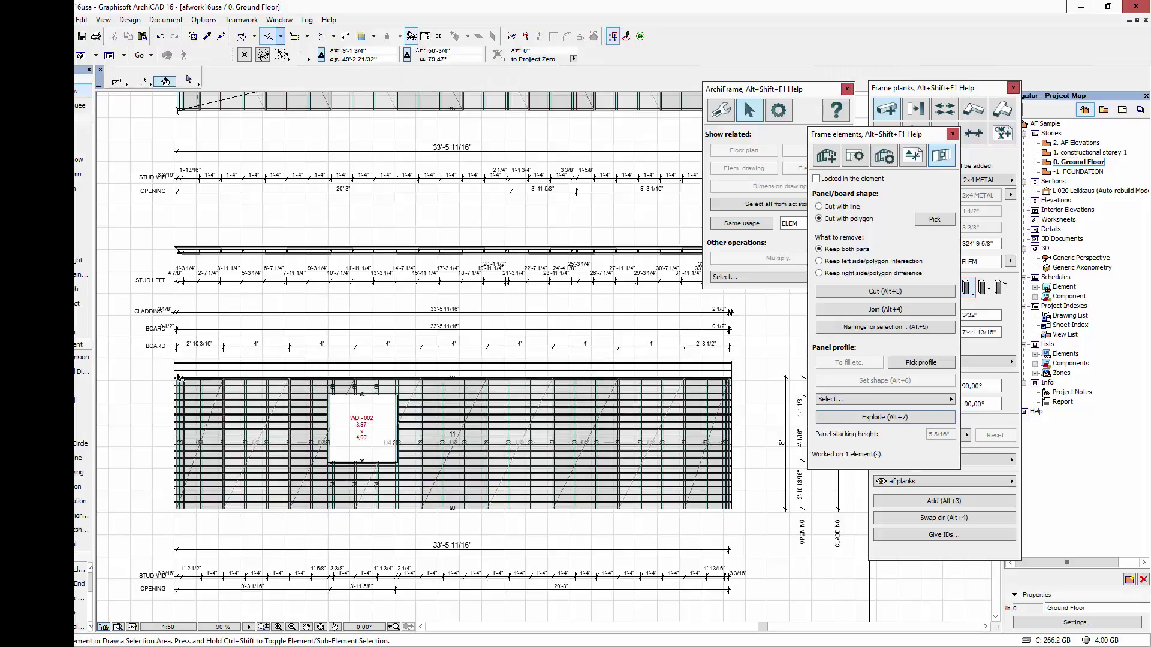
{"action": "left_click", "coordinate": [176, 370]}
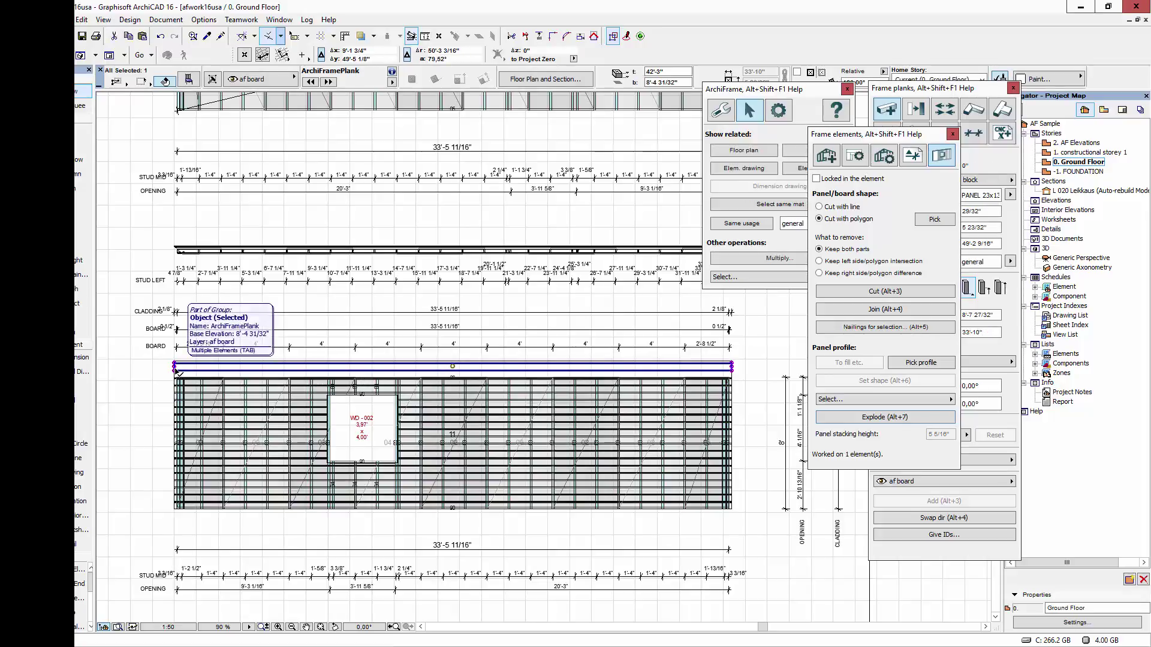
{"action": "left_click", "coordinate": [149, 379]}
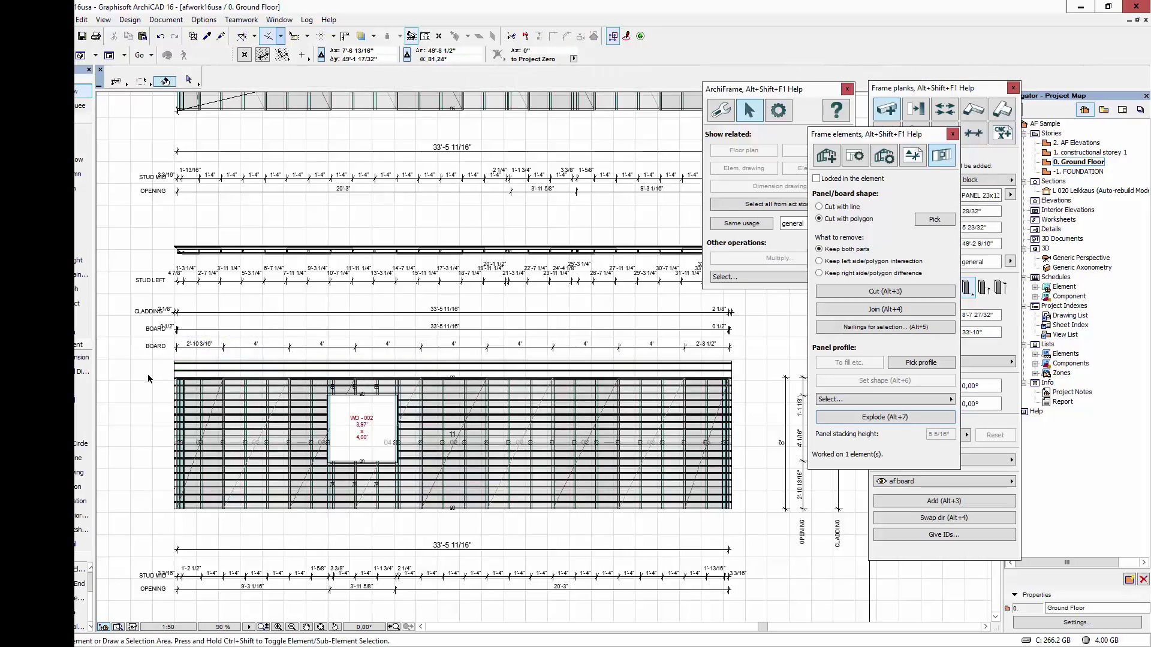
{"action": "key", "text": "alt+3"}
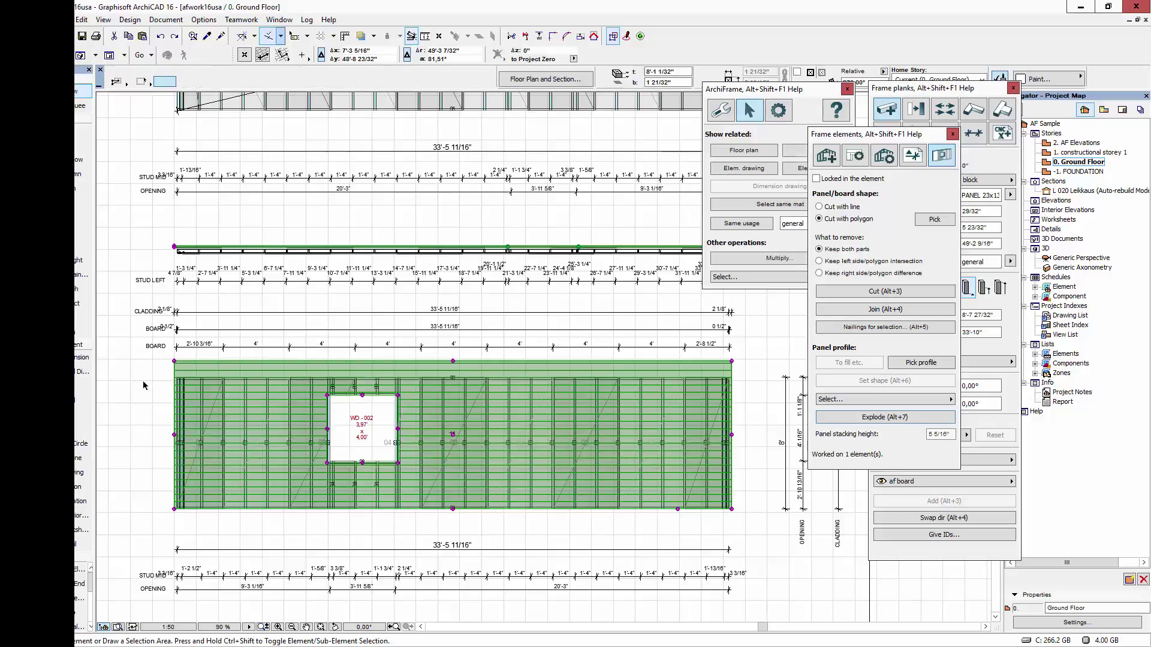
Bring up the frame element options for the plank above the window on the upper elevation, and delete the extra full-height stud beside the opening.
{"action": "scroll", "coordinate": [428, 536], "scroll_direction": "down", "scroll_amount": 4}
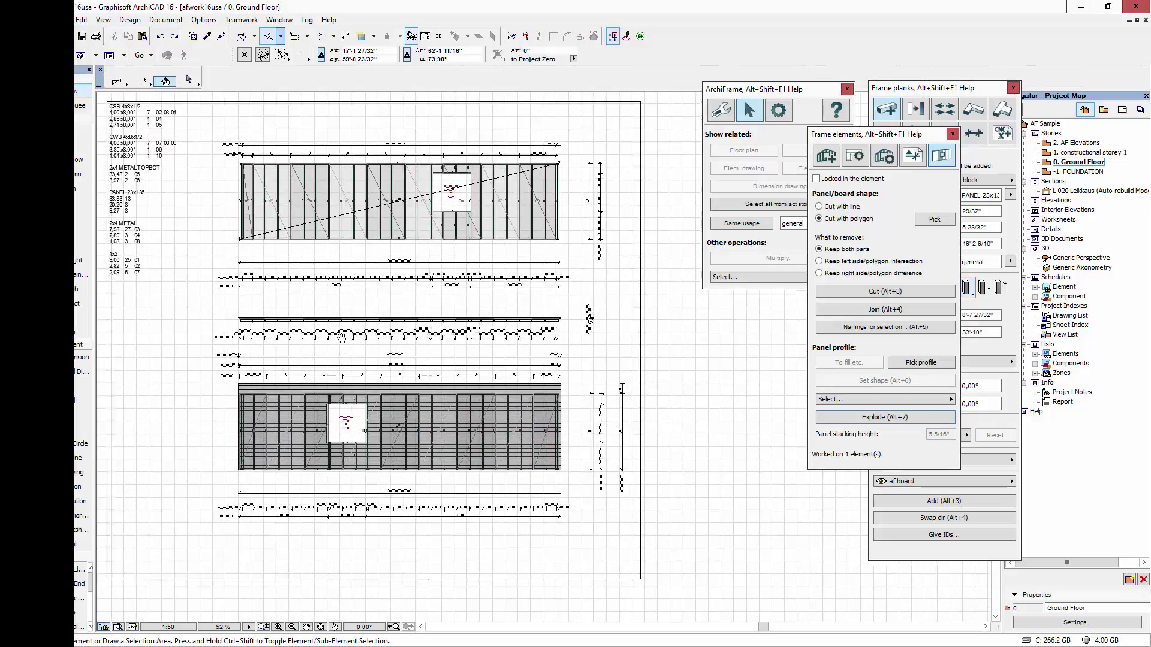
{"action": "middle_click_drag", "start_coordinate": [359, 345], "coordinate": [397, 350]}
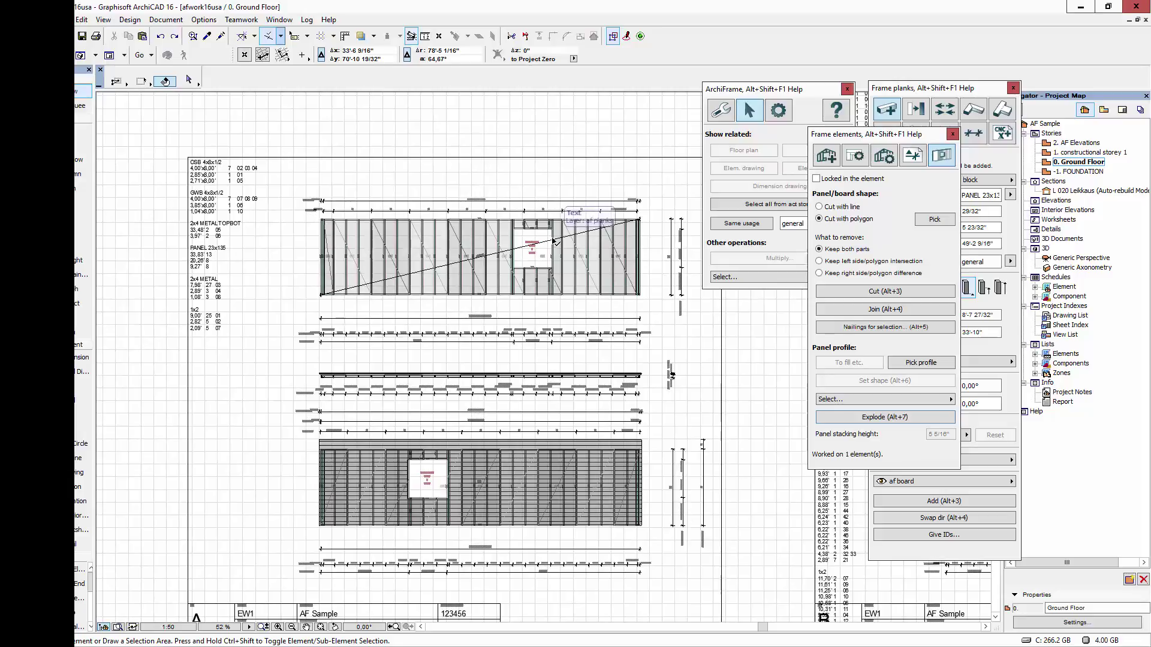
{"action": "scroll", "coordinate": [550, 228], "scroll_direction": "up", "scroll_amount": 5}
{"action": "scroll", "coordinate": [551, 228], "scroll_direction": "up", "scroll_amount": 4}
{"action": "left_click", "coordinate": [548, 229]}
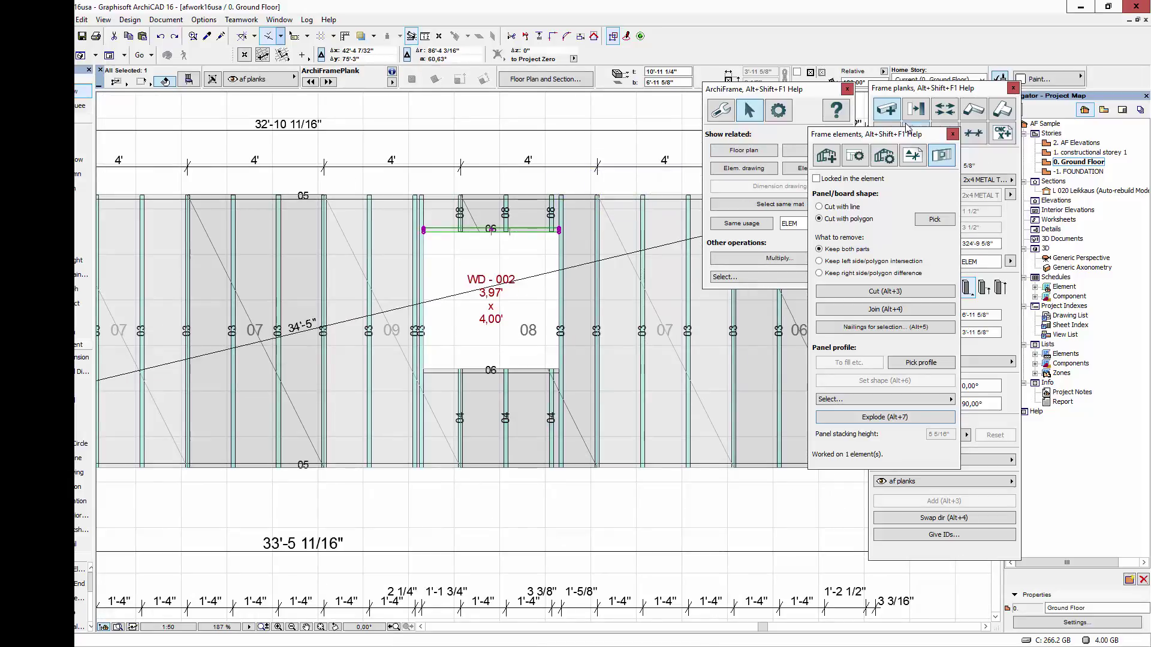
{"action": "left_click", "coordinate": [879, 158]}
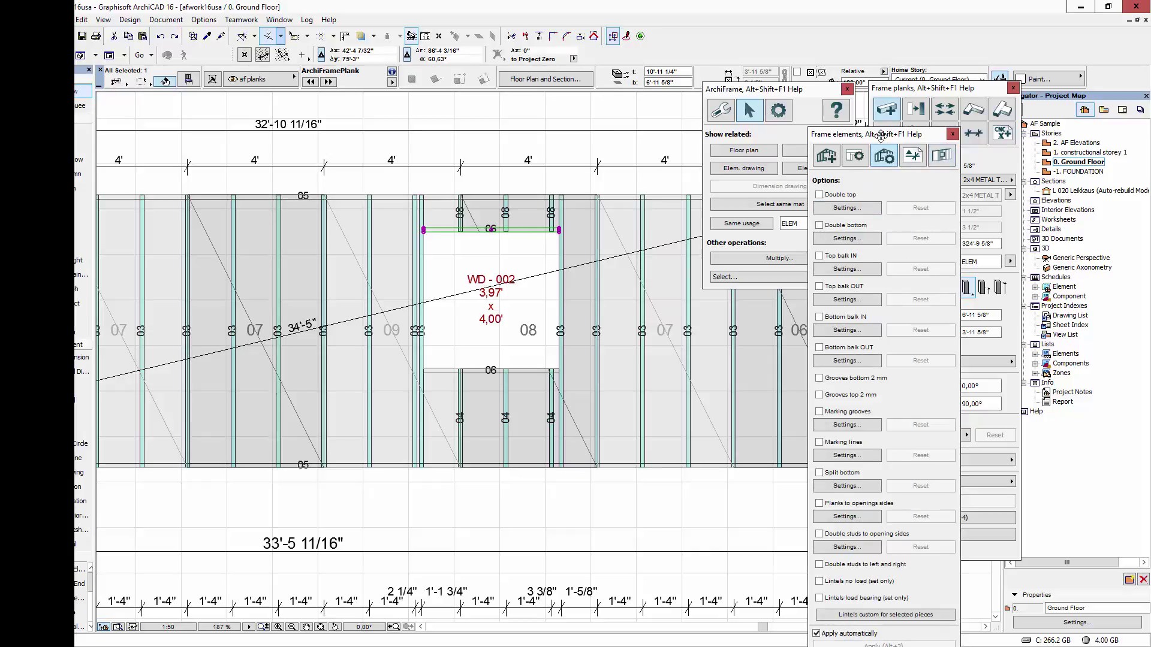
{"action": "left_click_drag", "start_coordinate": [879, 136], "coordinate": [861, 69]}
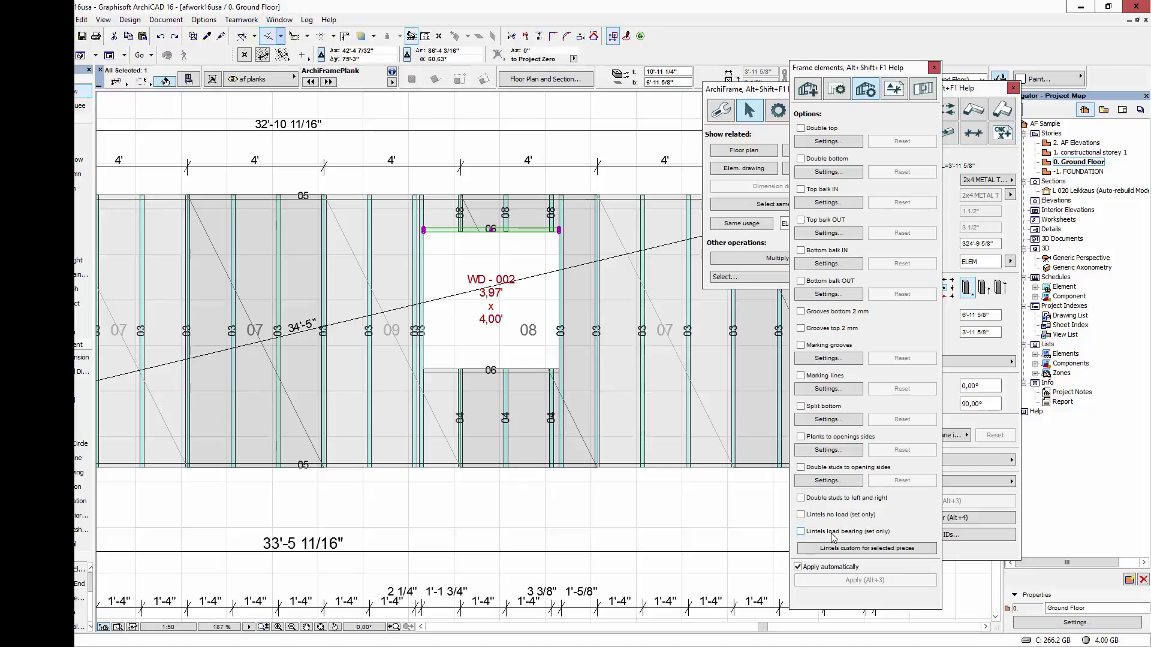
{"action": "left_click", "coordinate": [414, 218]}
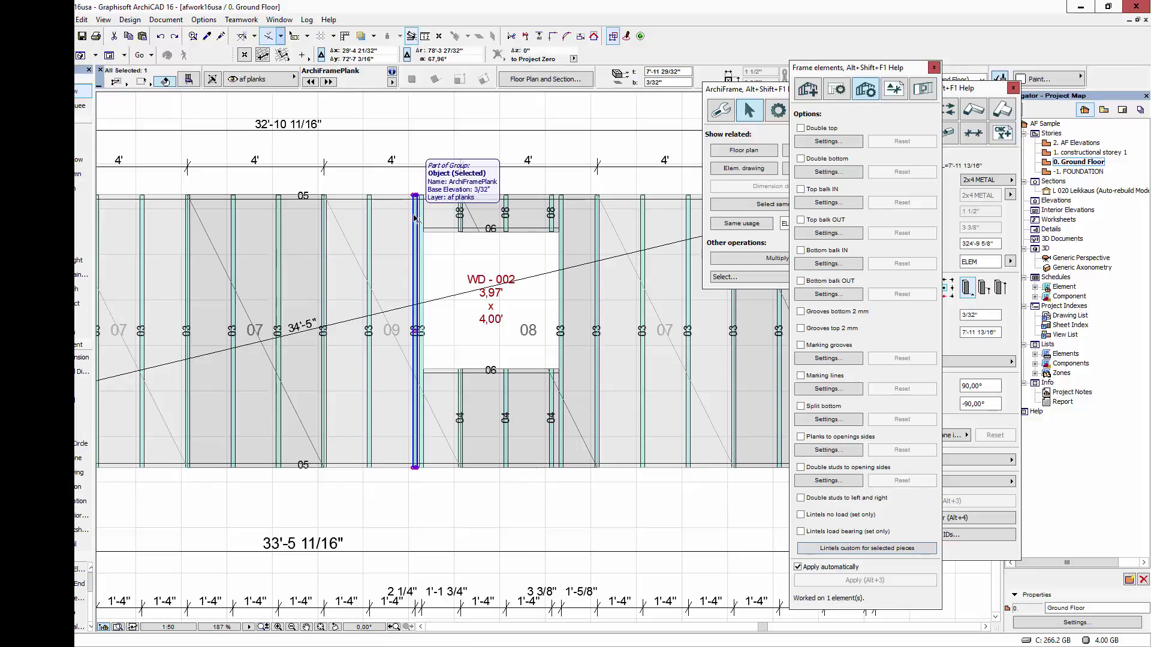
{"action": "key", "text": "Escape"}
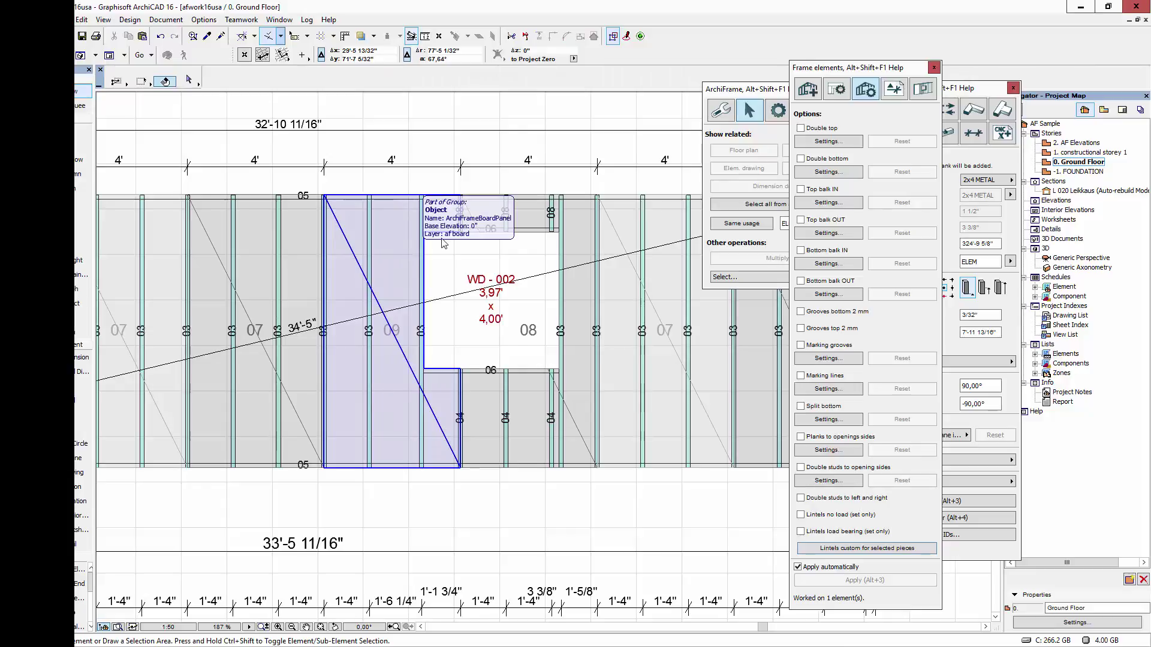
Add a custom lintel to the plank above the window in 2x4 METAL, with 1 beam to the front side and 1 to the back side.
{"action": "left_click", "coordinate": [480, 230]}
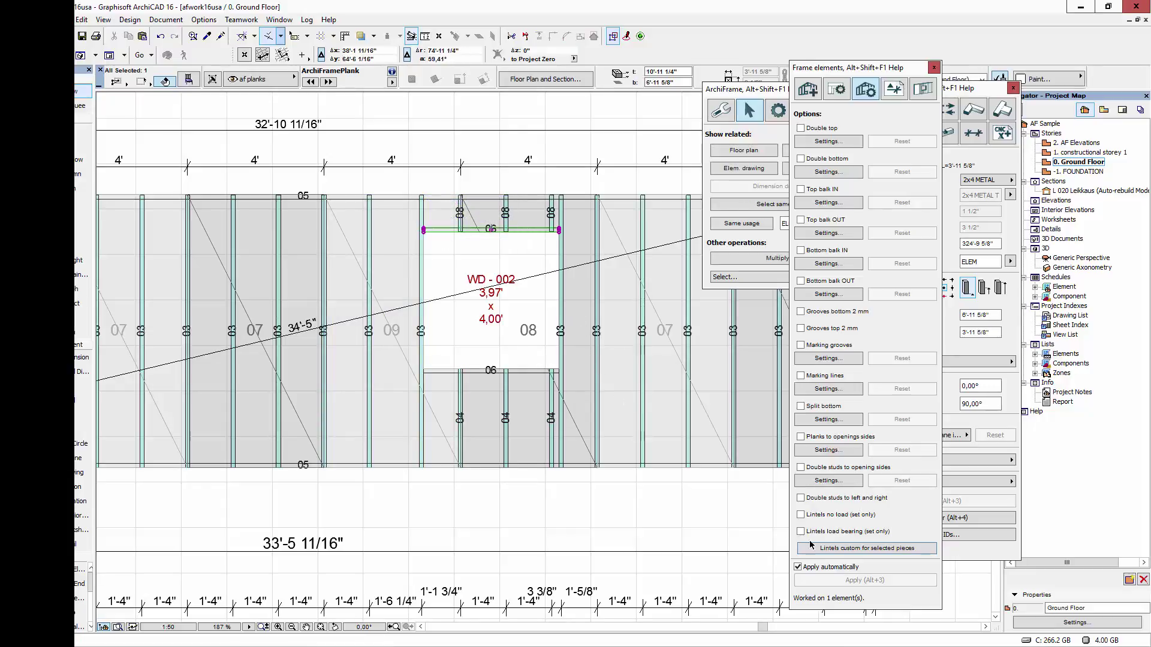
{"action": "left_click", "coordinate": [886, 550]}
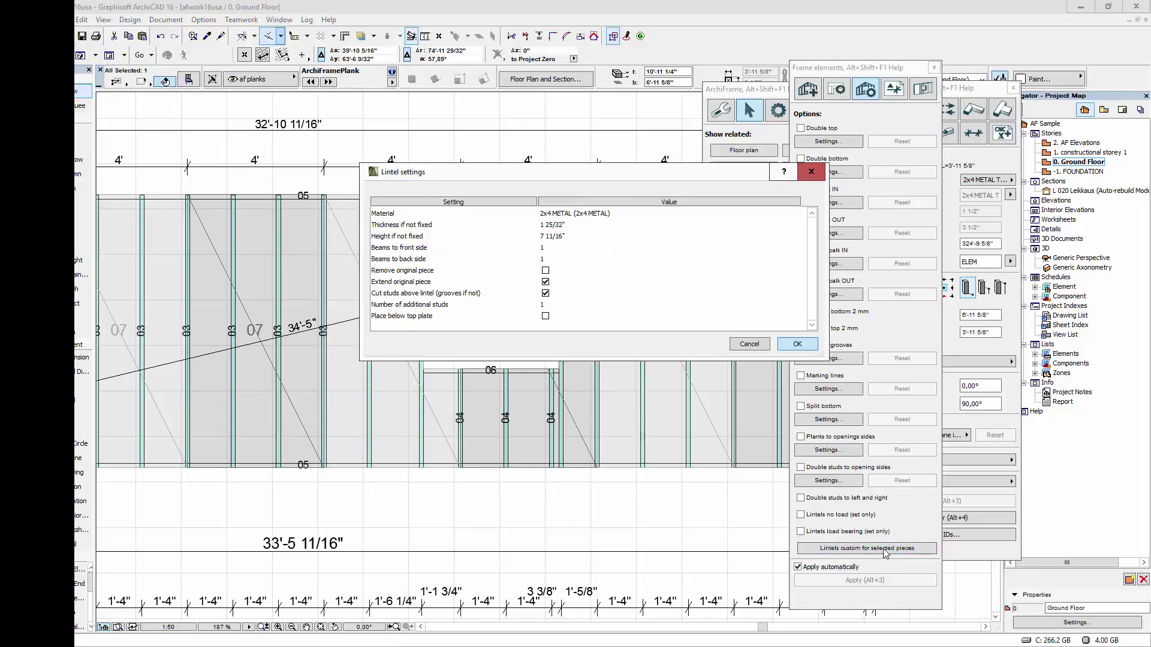
{"action": "left_click", "coordinate": [650, 215]}
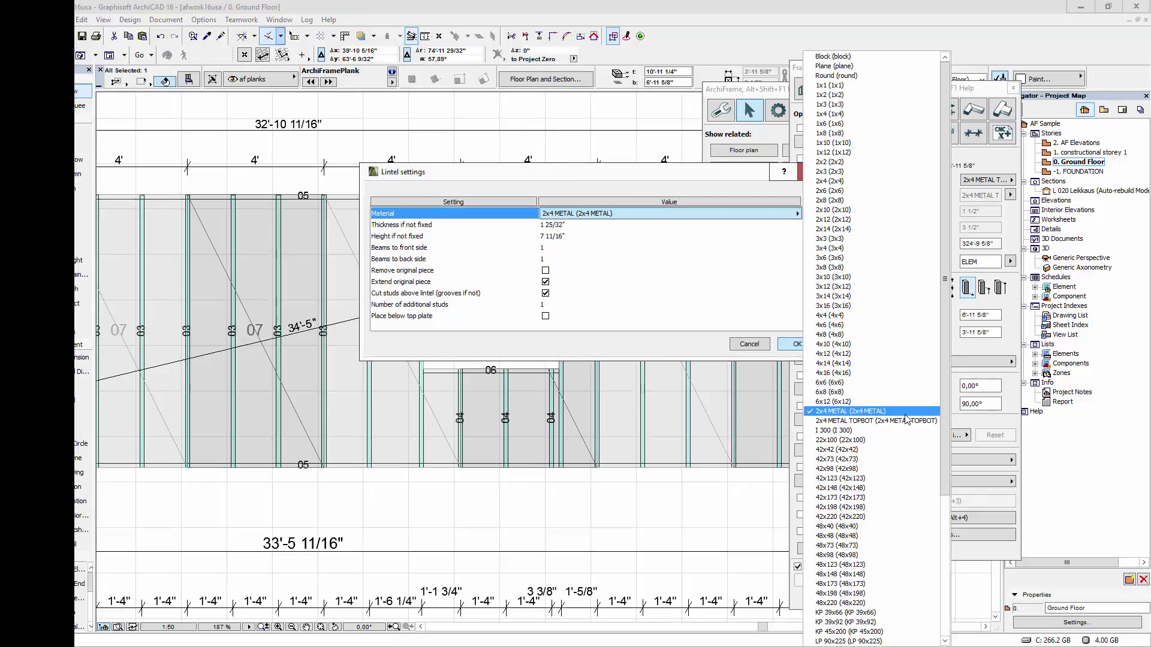
{"action": "left_click", "coordinate": [896, 414]}
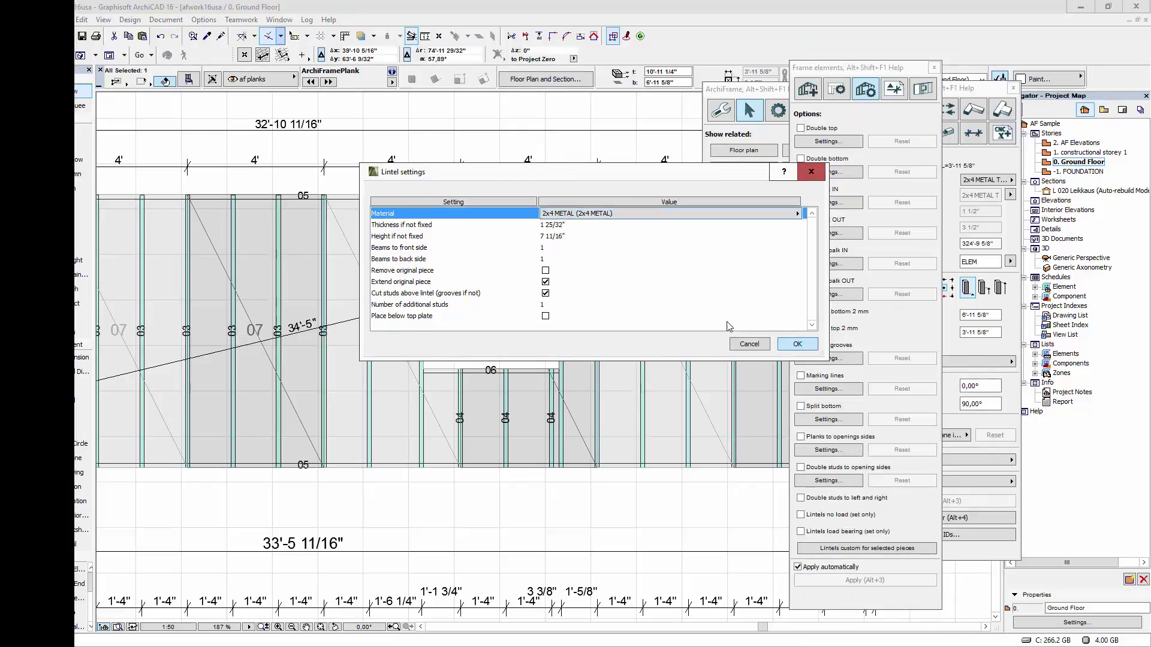
{"action": "left_click", "coordinate": [557, 249]}
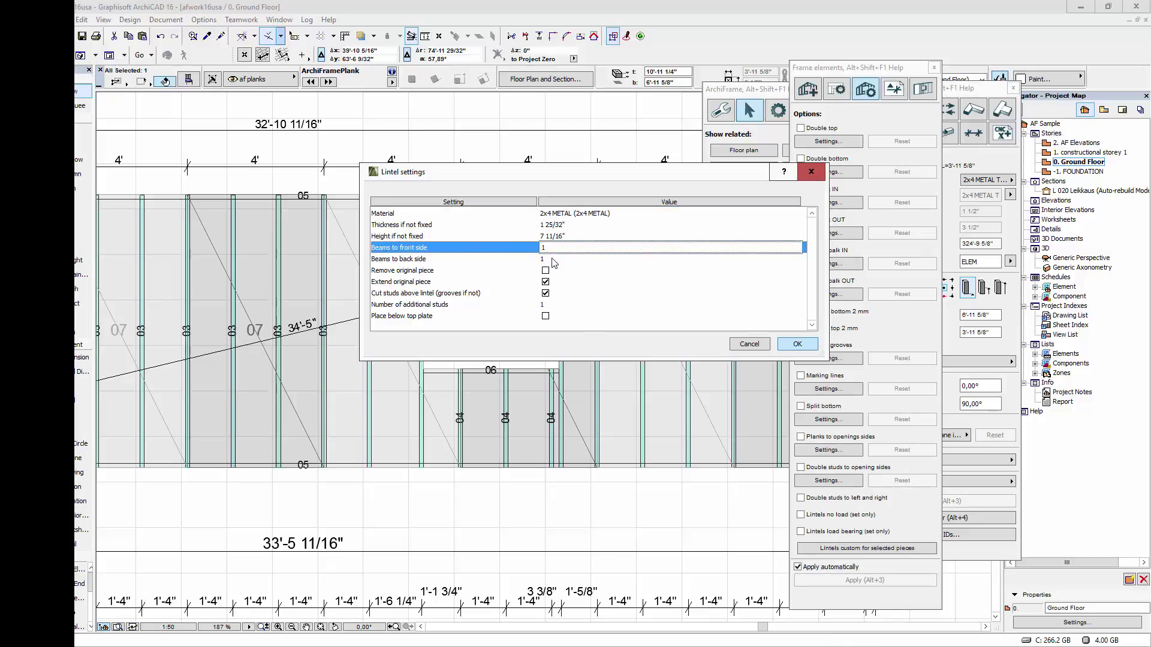
{"action": "left_click", "coordinate": [552, 259]}
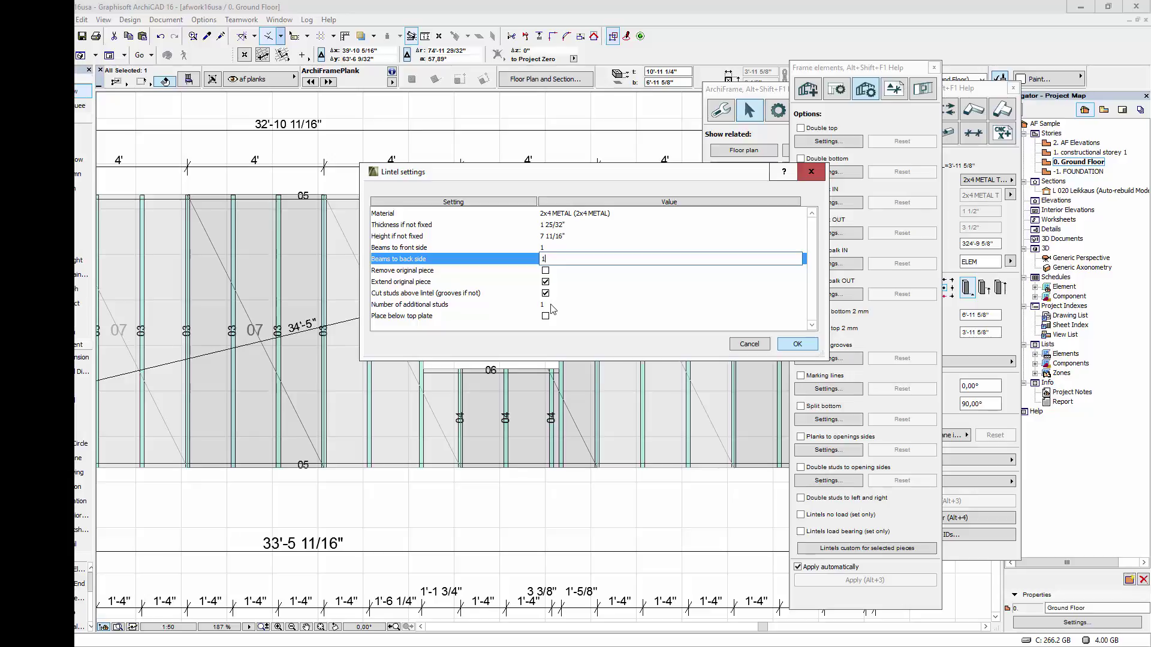
{"action": "left_click", "coordinate": [798, 344]}
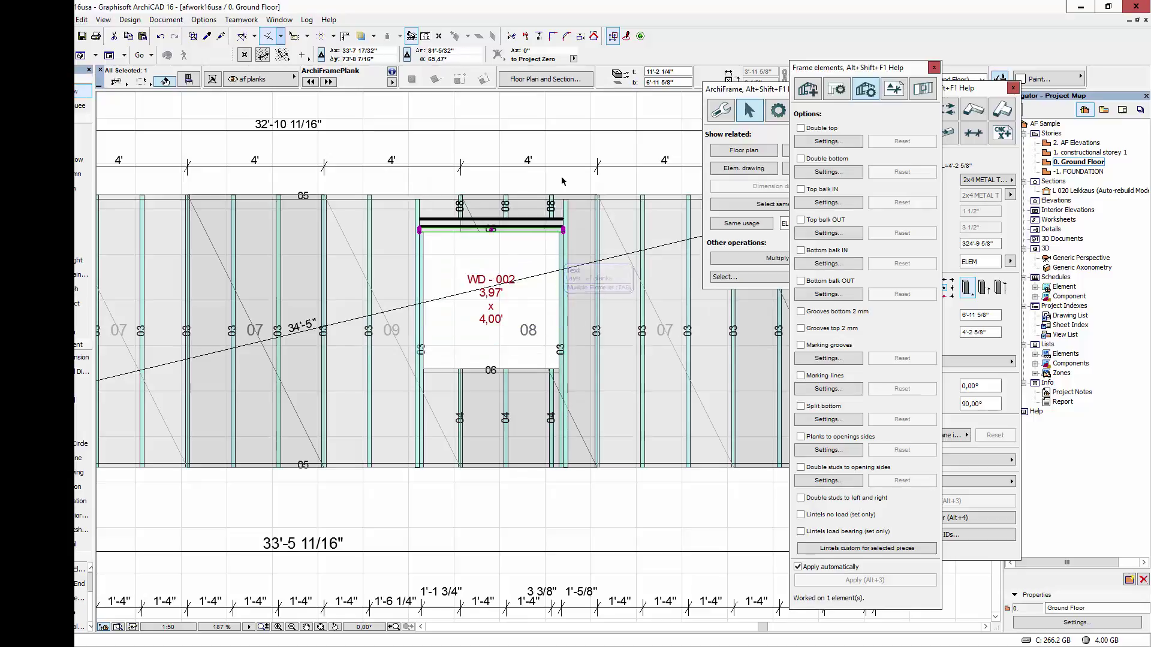
Extend the selection to all planks of the wall element, show them in 3D and turn the view to the window lintel.
{"action": "left_click", "coordinate": [613, 36]}
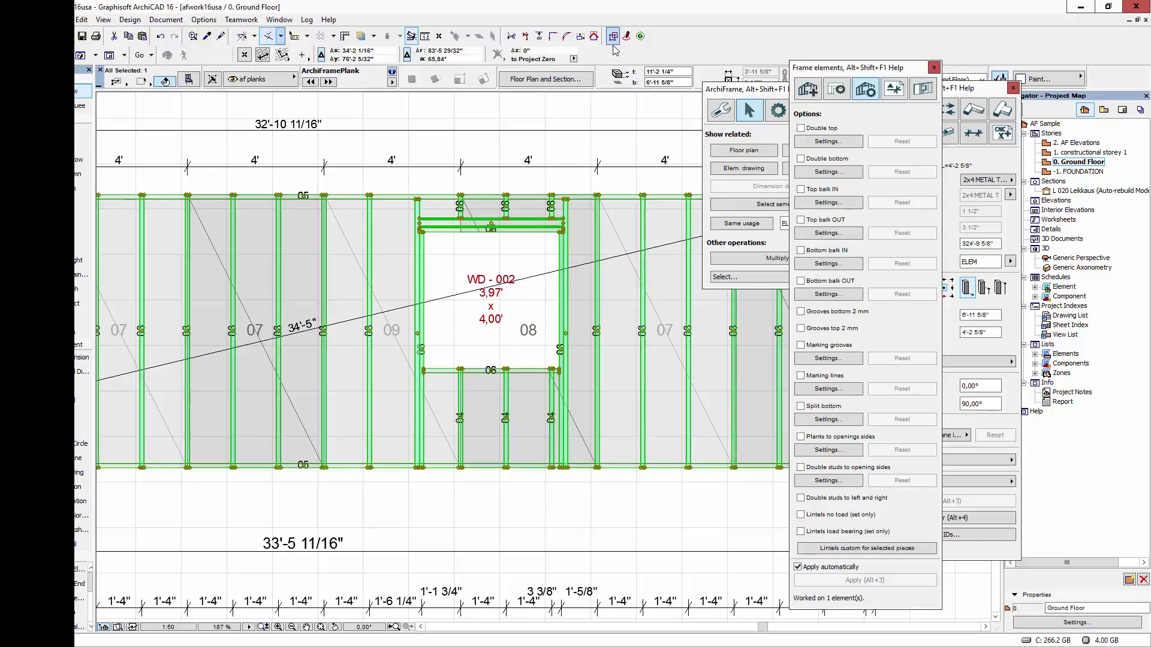
{"action": "left_click", "coordinate": [760, 137]}
{"action": "left_click", "coordinate": [827, 152]}
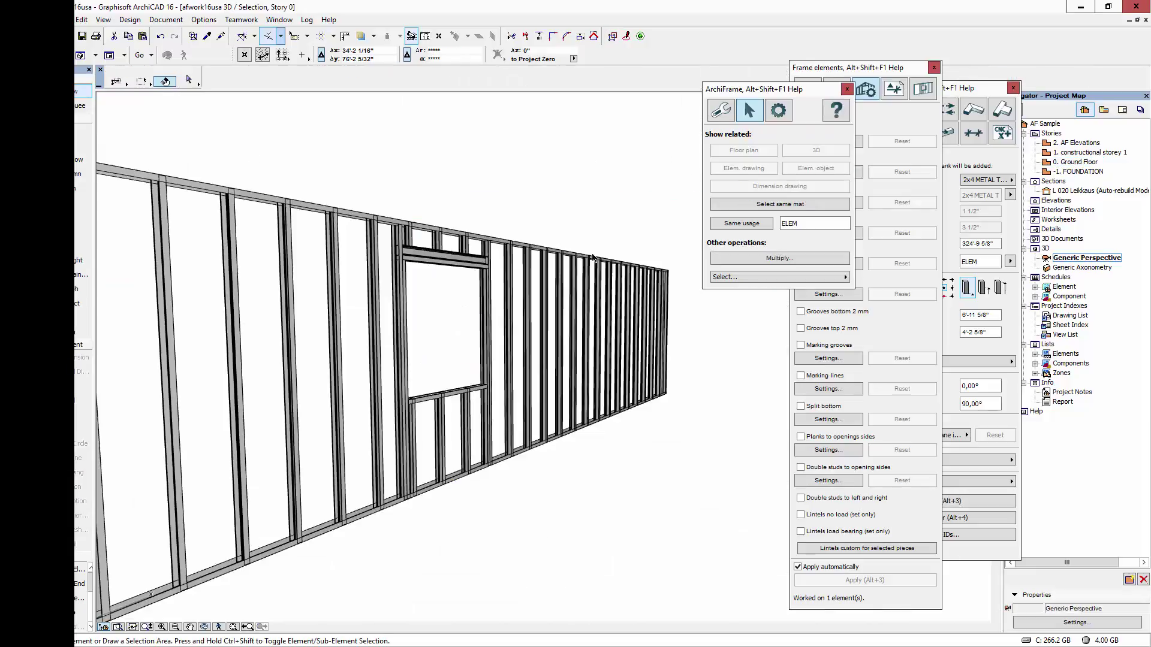
{"action": "key", "text": "o"}
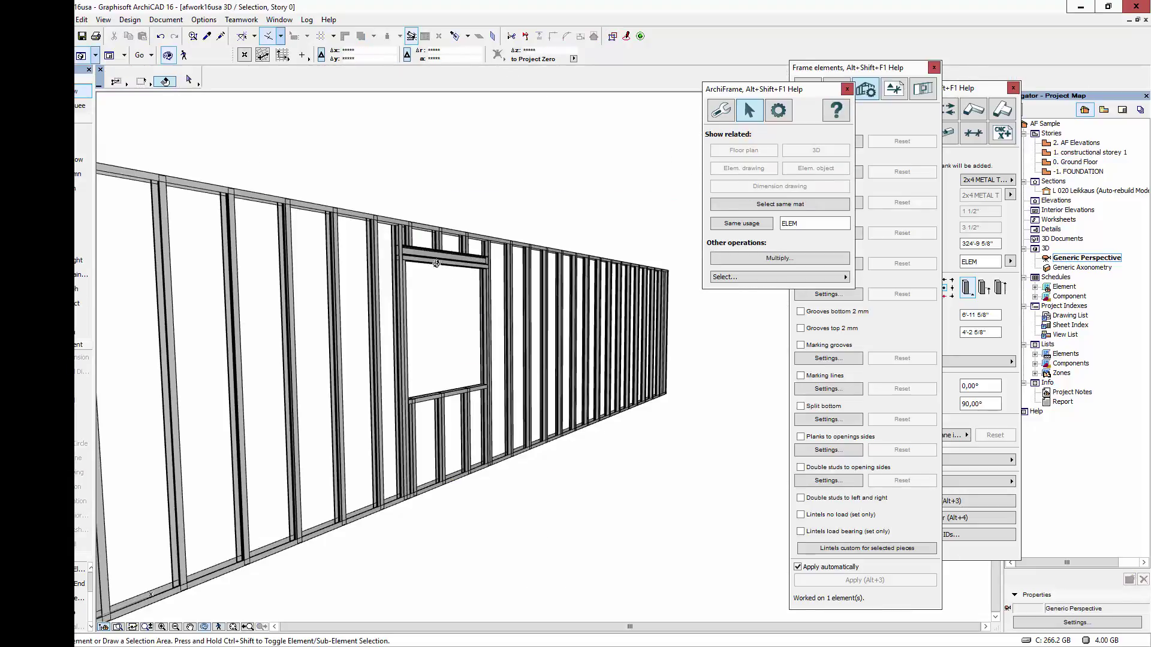
{"action": "left_click_drag", "start_coordinate": [444, 264], "coordinate": [375, 325]}
{"action": "scroll", "coordinate": [375, 325], "scroll_direction": "up", "scroll_amount": 5}
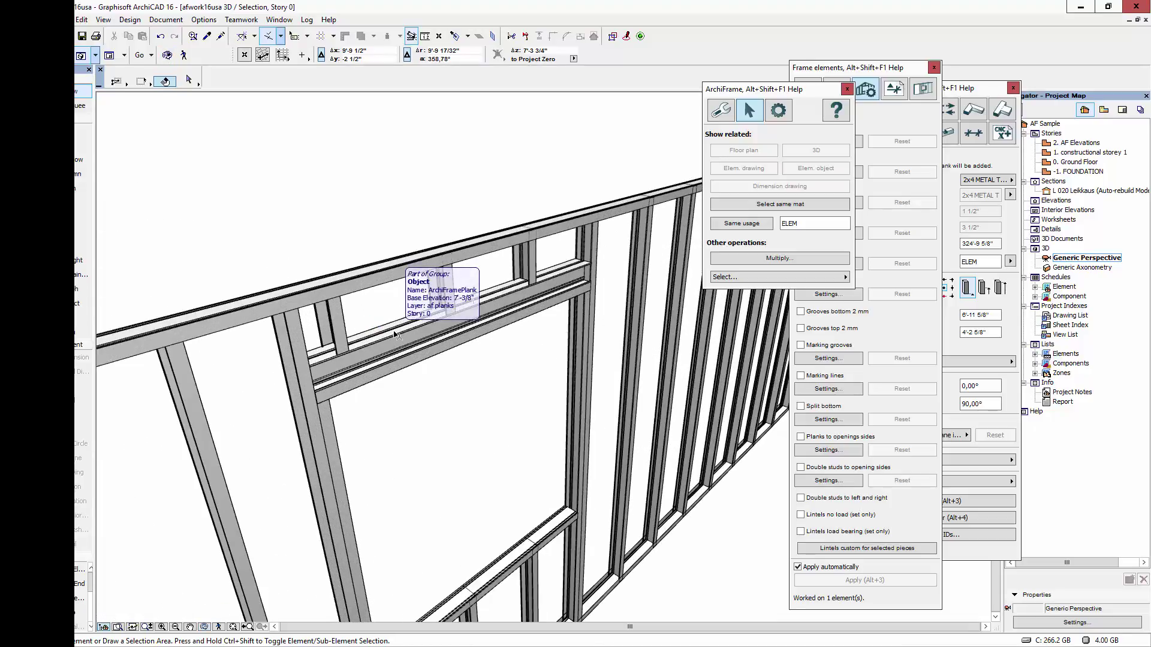
Check the lintel beam, the supporting stud under it and the full-height stud beside it in 3D, and return to the ground-floor plan.
{"action": "left_click", "coordinate": [439, 328]}
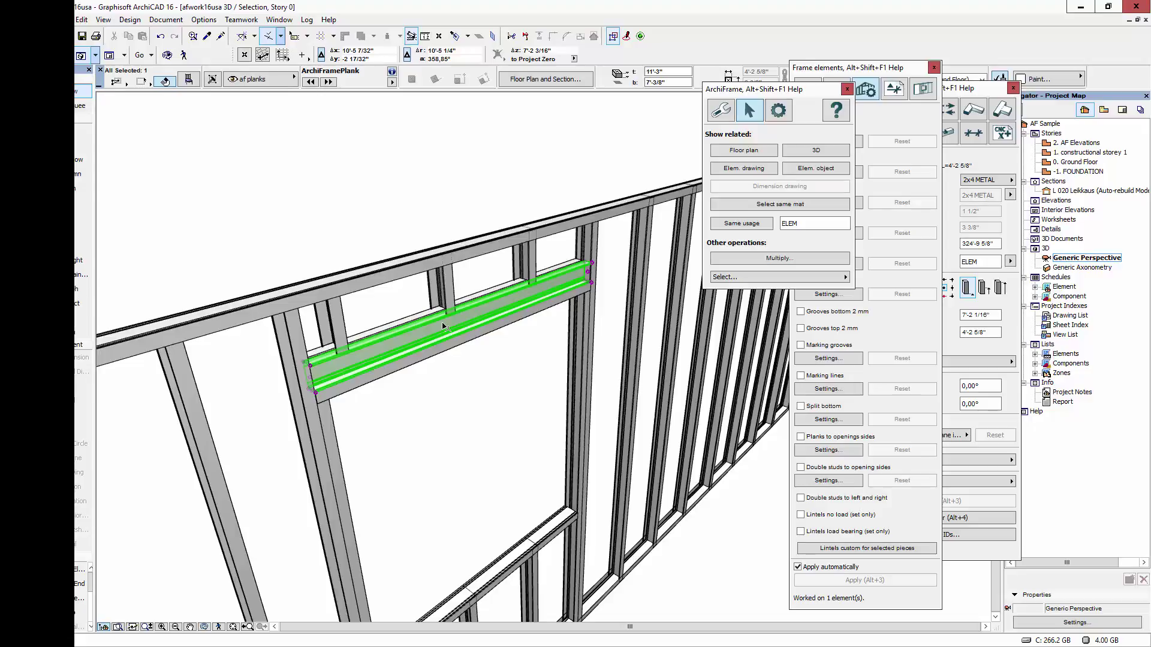
{"action": "left_click", "coordinate": [302, 430]}
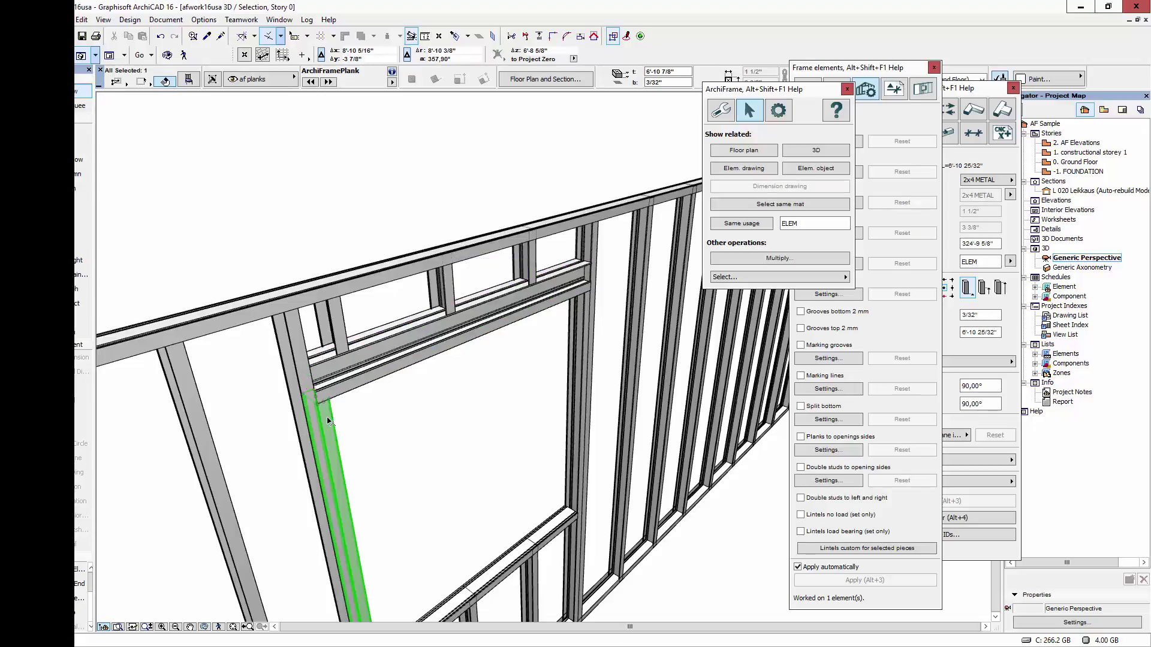
{"action": "left_click", "coordinate": [297, 345]}
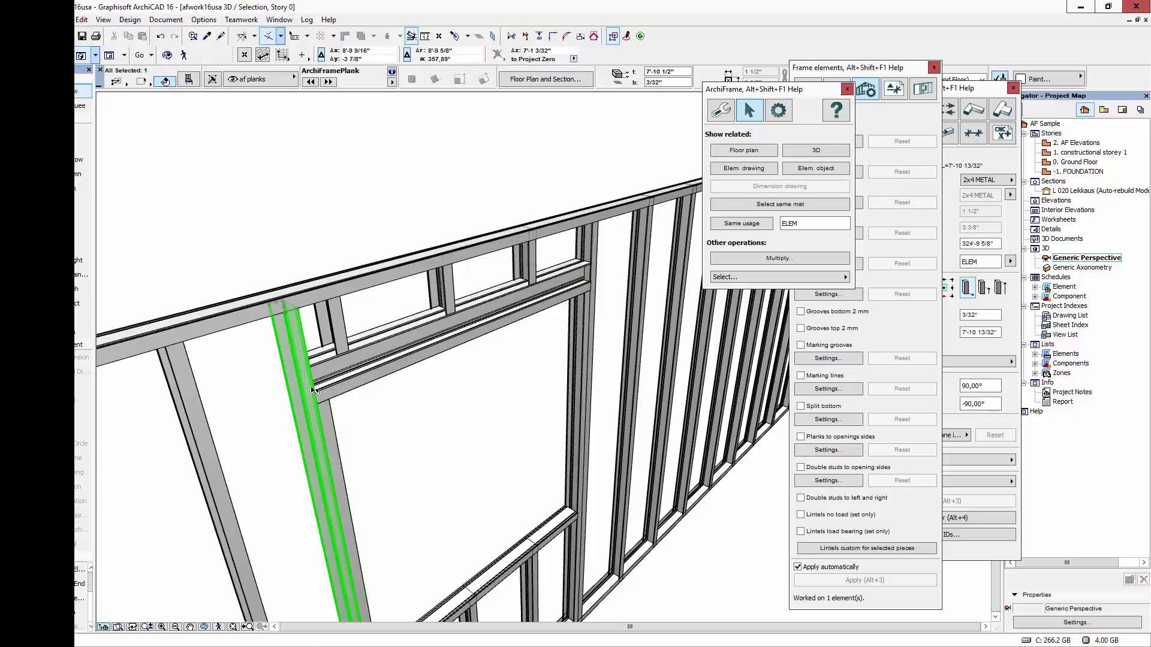
{"action": "left_click", "coordinate": [381, 440]}
{"action": "key", "text": "F2"}
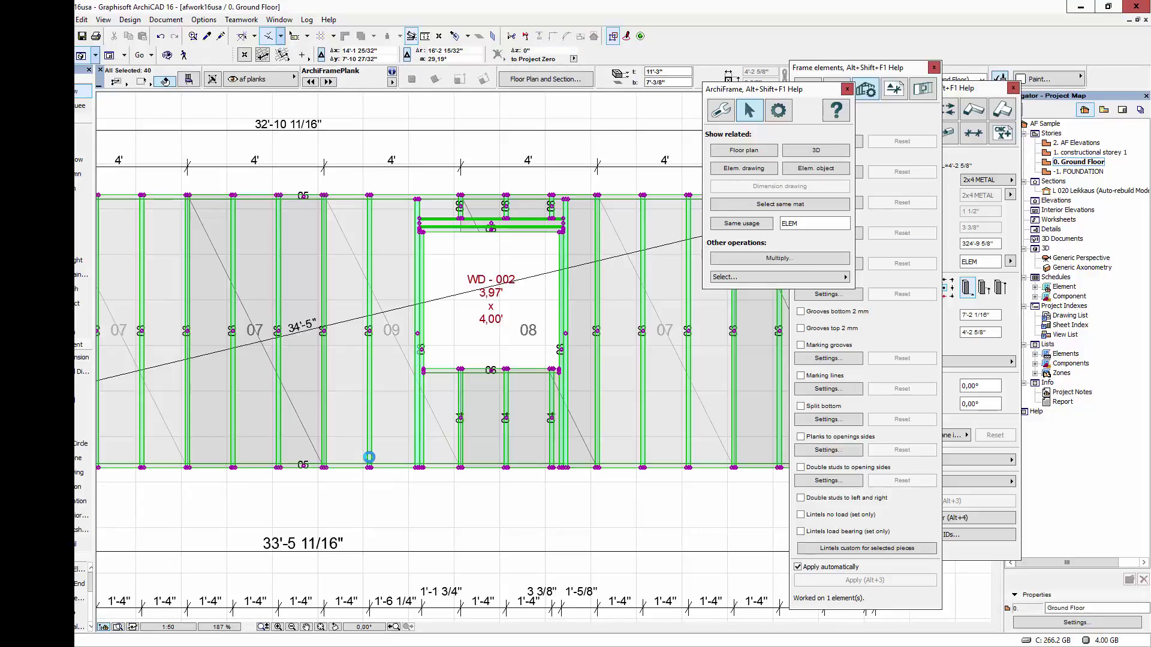
{"action": "scroll", "coordinate": [369, 476], "scroll_direction": "down", "scroll_amount": 4}
{"action": "left_click", "coordinate": [370, 479]}
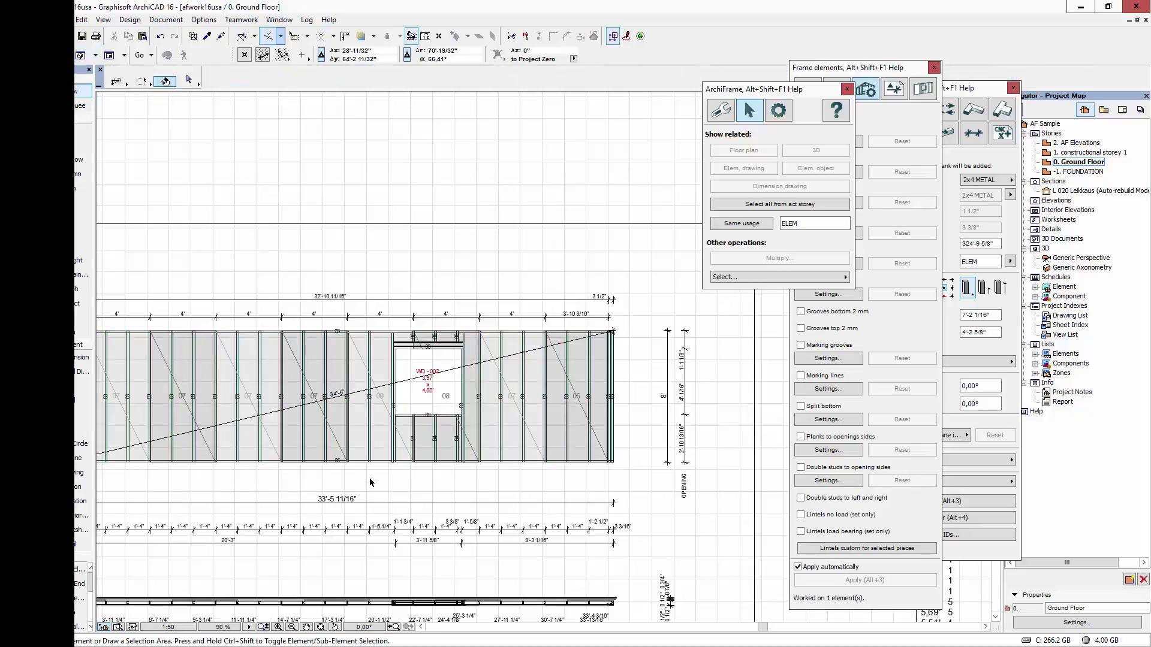
Update the frame elements and their drawings, including the dimension lines.
{"action": "scroll", "coordinate": [370, 480], "scroll_direction": "down", "scroll_amount": 4}
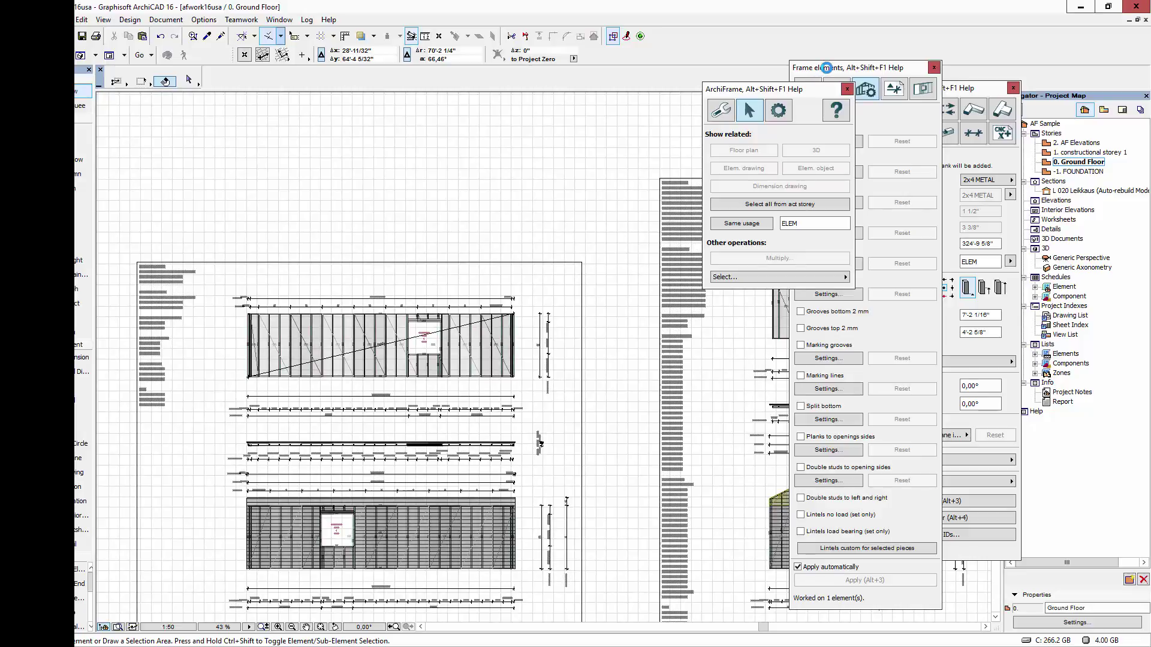
{"action": "left_click", "coordinate": [827, 67]}
{"action": "left_click", "coordinate": [807, 89]}
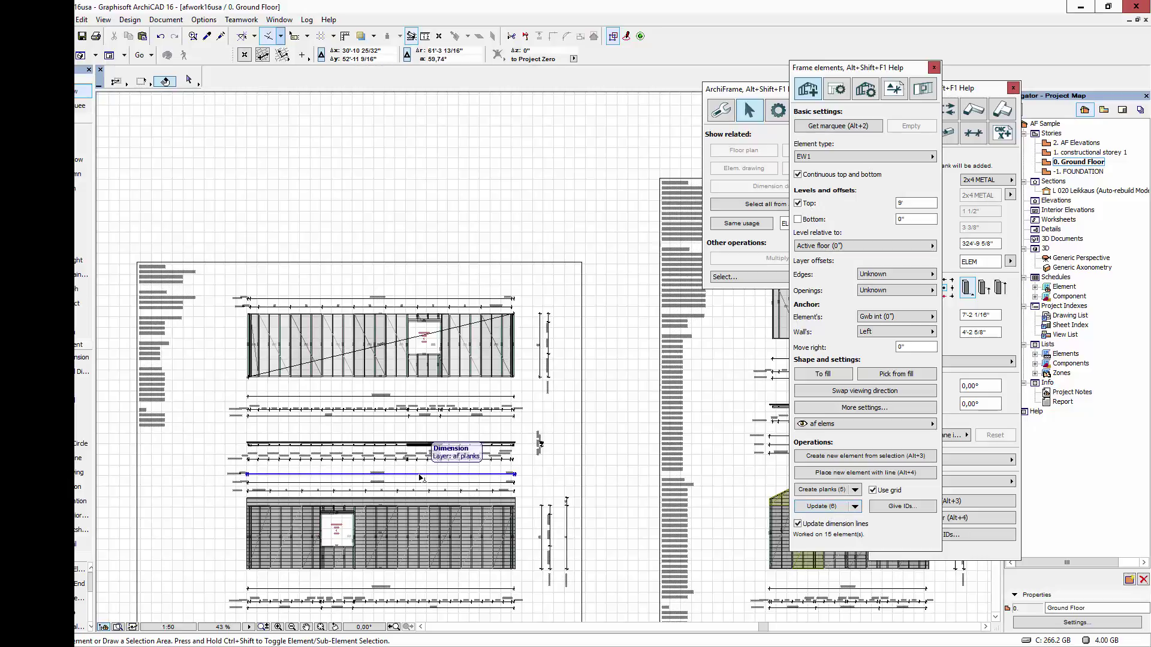
Export the element listing of the active storey to the Excel file afwork16usa_elem.xls.
{"action": "left_click", "coordinate": [985, 90]}
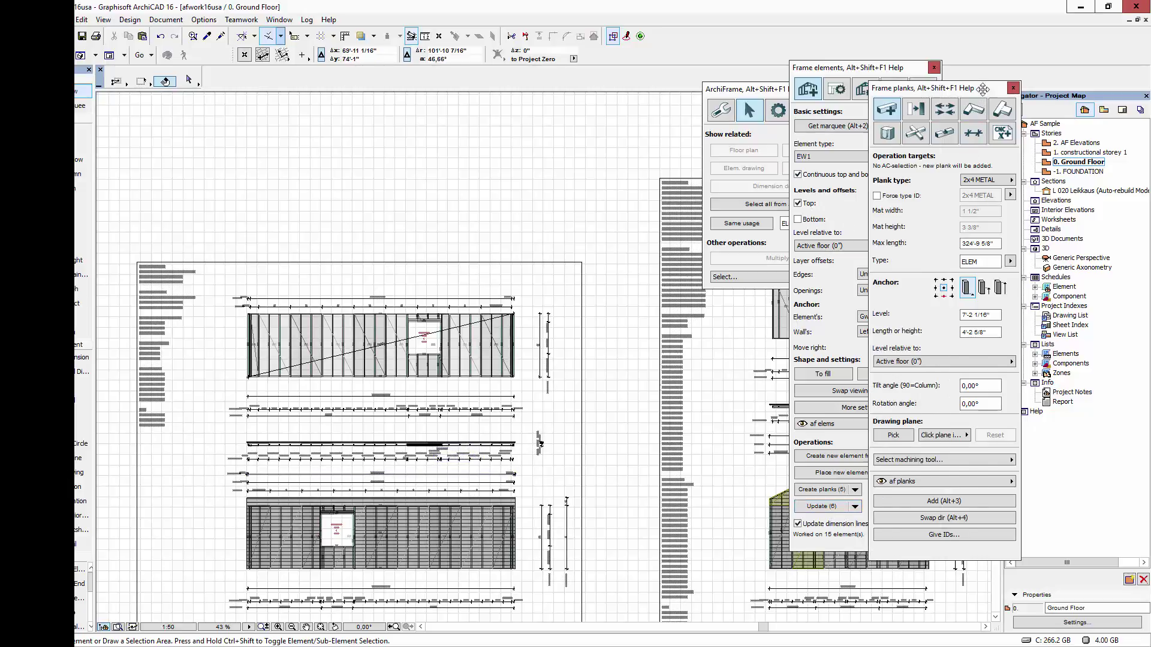
{"action": "left_click", "coordinate": [1002, 134]}
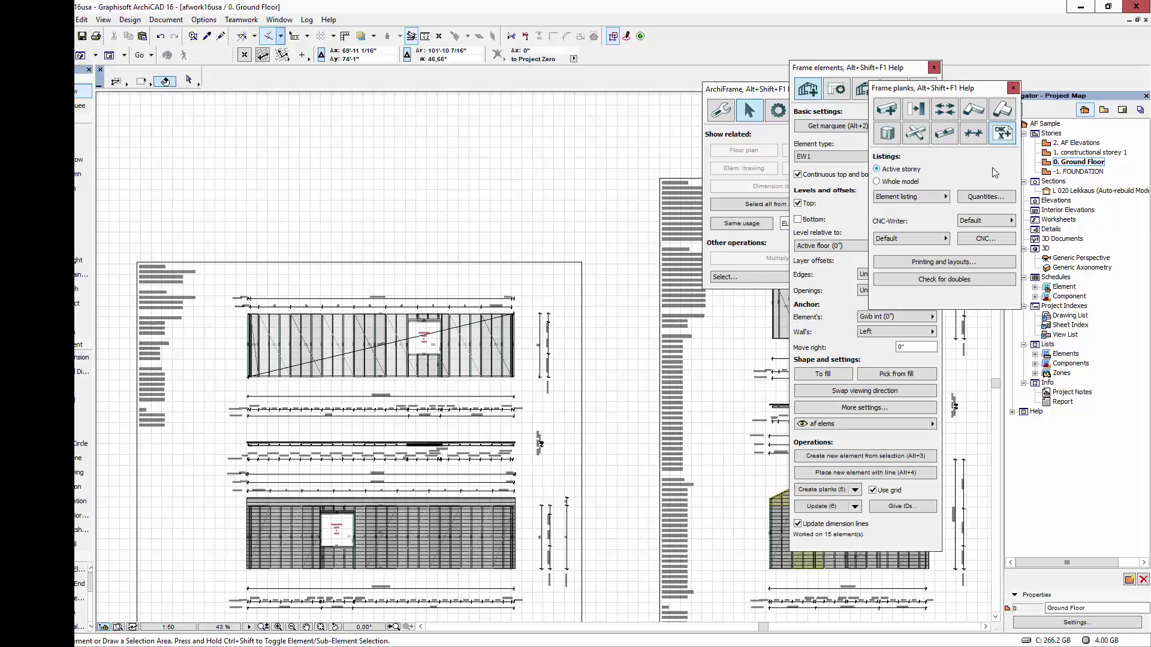
{"action": "left_click", "coordinate": [938, 197]}
{"action": "left_click", "coordinate": [1007, 204]}
{"action": "left_click", "coordinate": [995, 200]}
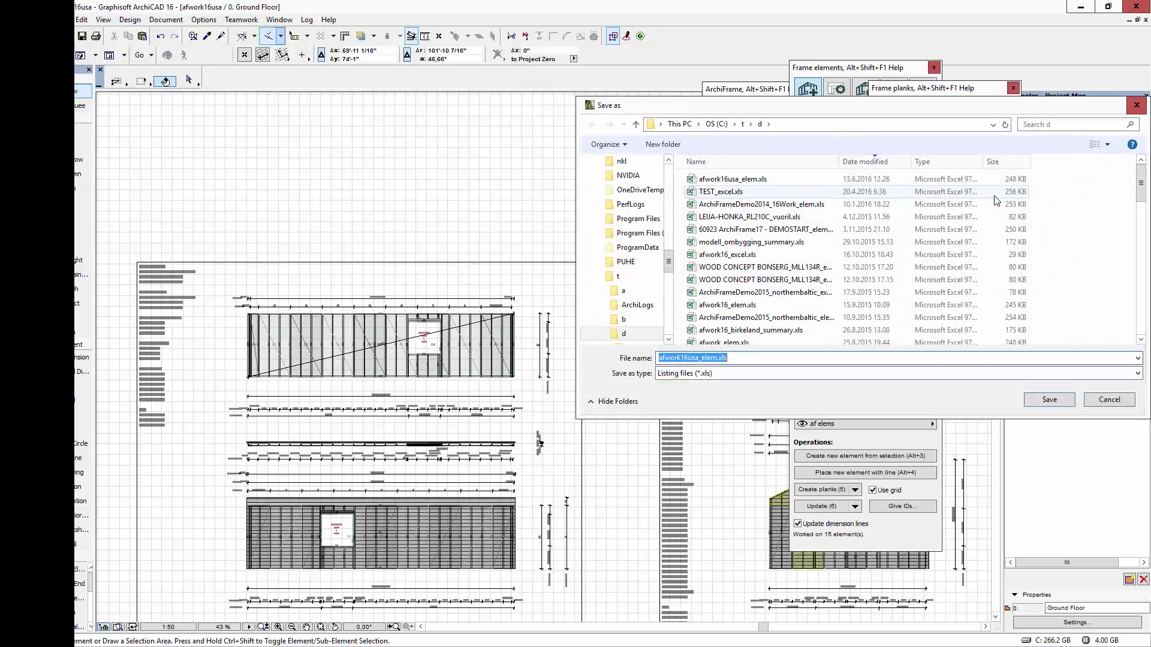
{"action": "key", "text": "Return"}
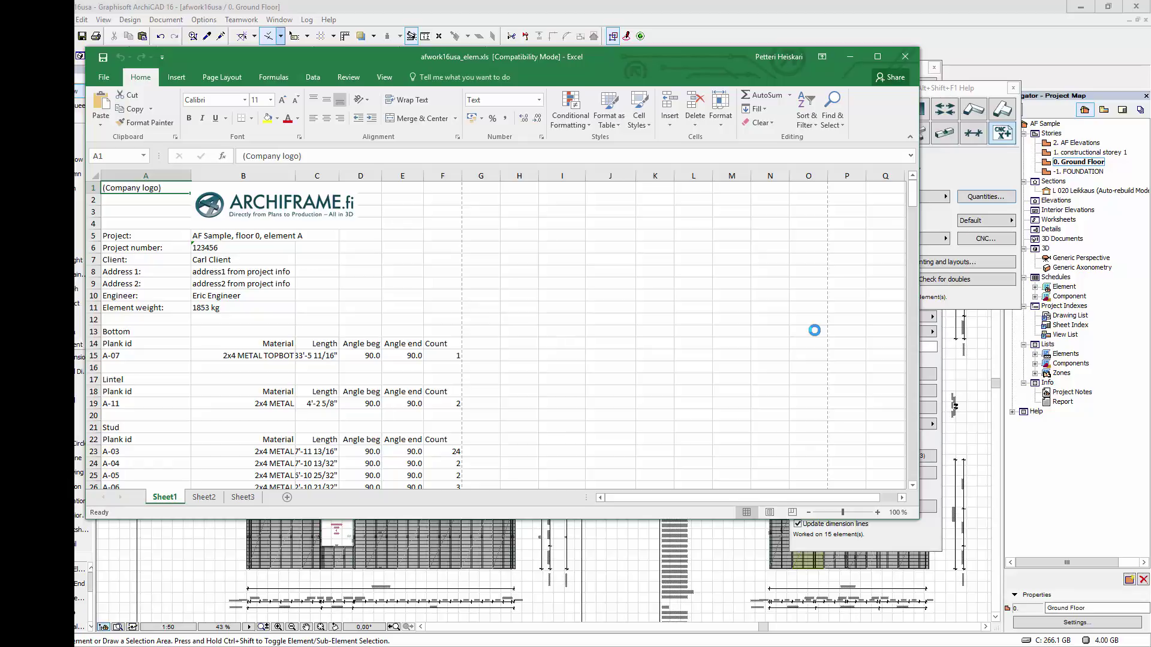
Examine the project details and element weight in the header of the exported Excel listing for element A.
{"action": "left_click", "coordinate": [264, 252]}
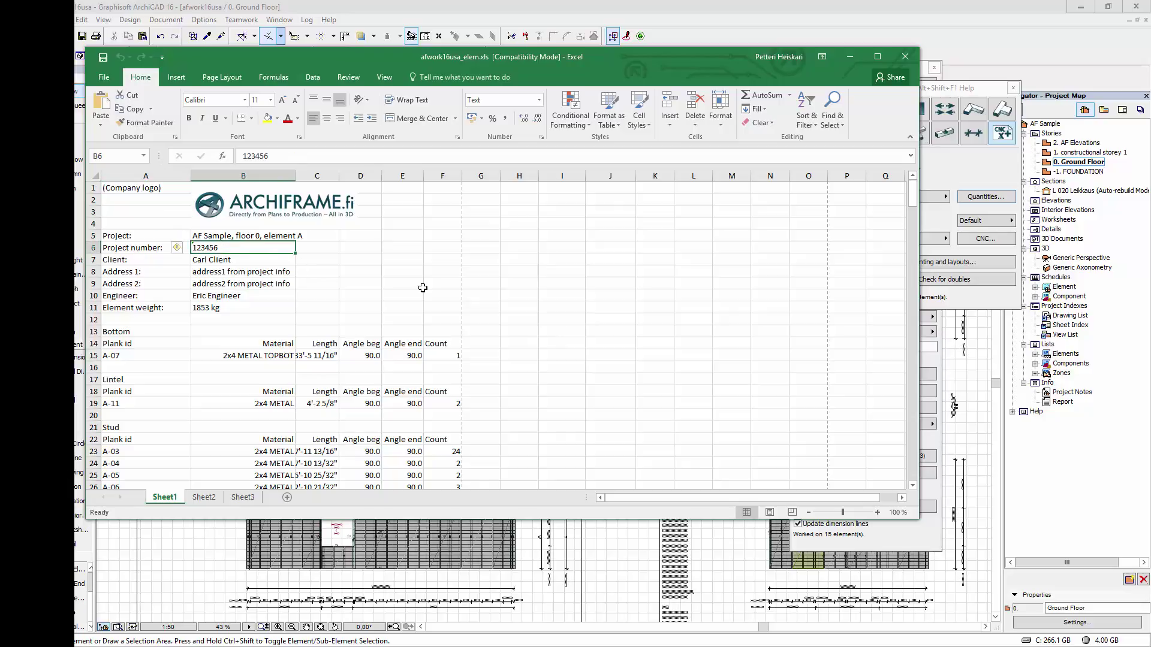
{"action": "key", "text": "Down"}
{"action": "key", "text": "Down"}
{"action": "key", "text": "Down"}
{"action": "key", "text": "Down"}
{"action": "key", "text": "Up"}
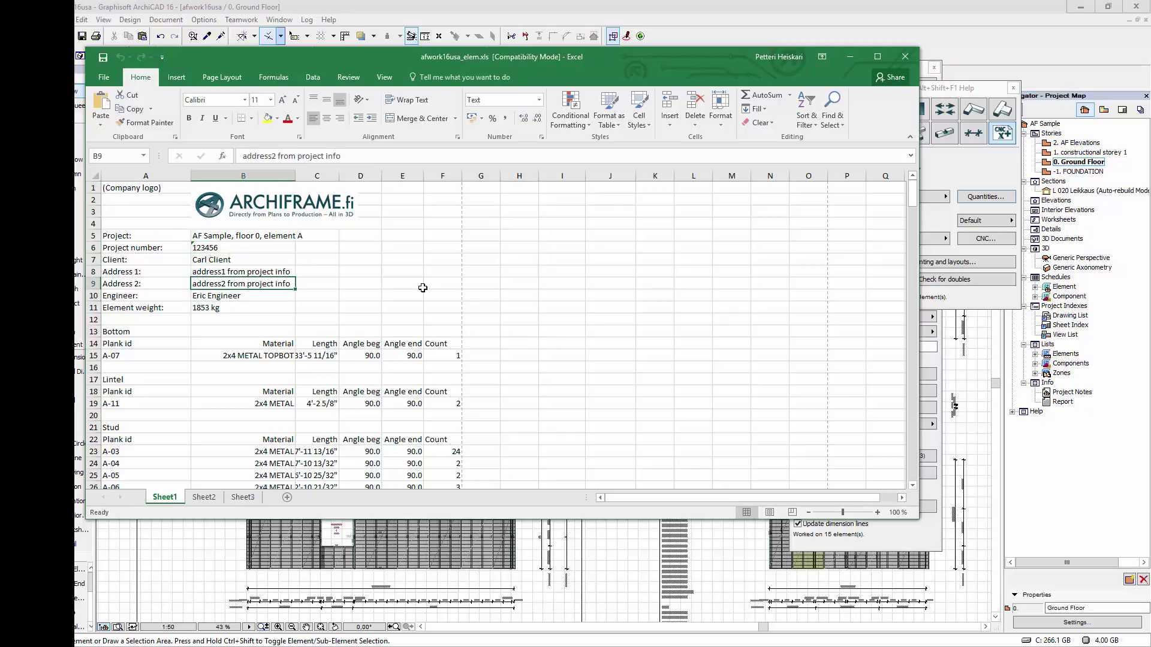
{"action": "key", "text": "Down"}
{"action": "key", "text": "Down"}
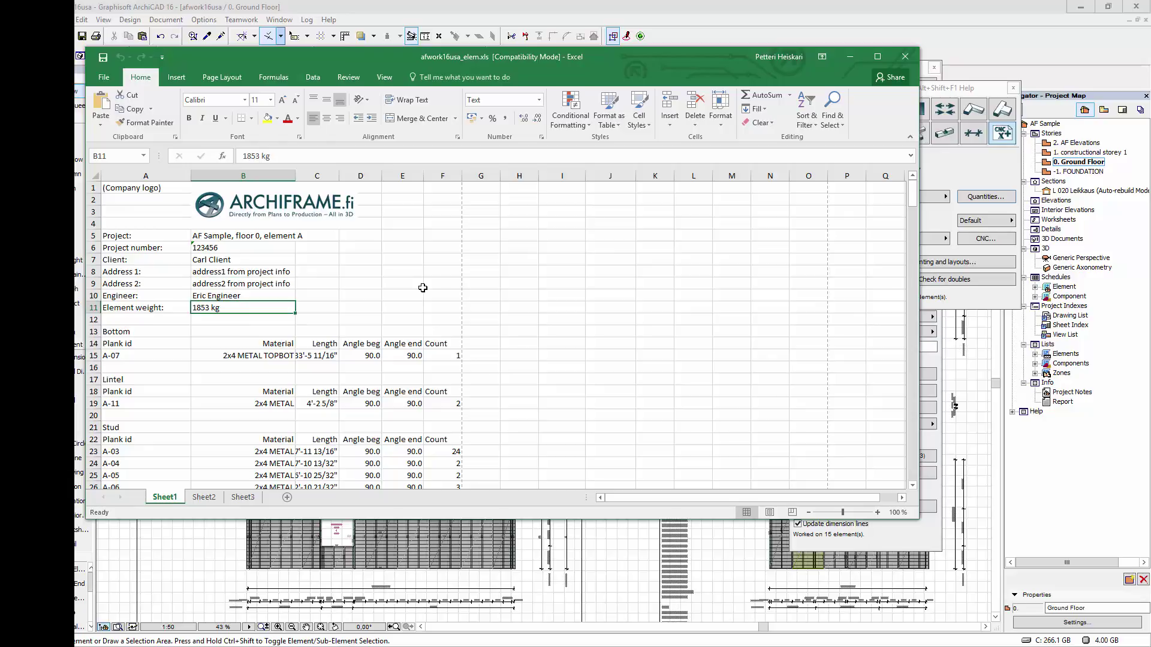
Examine the Bottom, Lintel, Stud and following plank groups of element A in the exported listing.
{"action": "key", "text": "Down"}
{"action": "key", "text": "Down"}
{"action": "key", "text": "Down"}
{"action": "key", "text": "Down"}
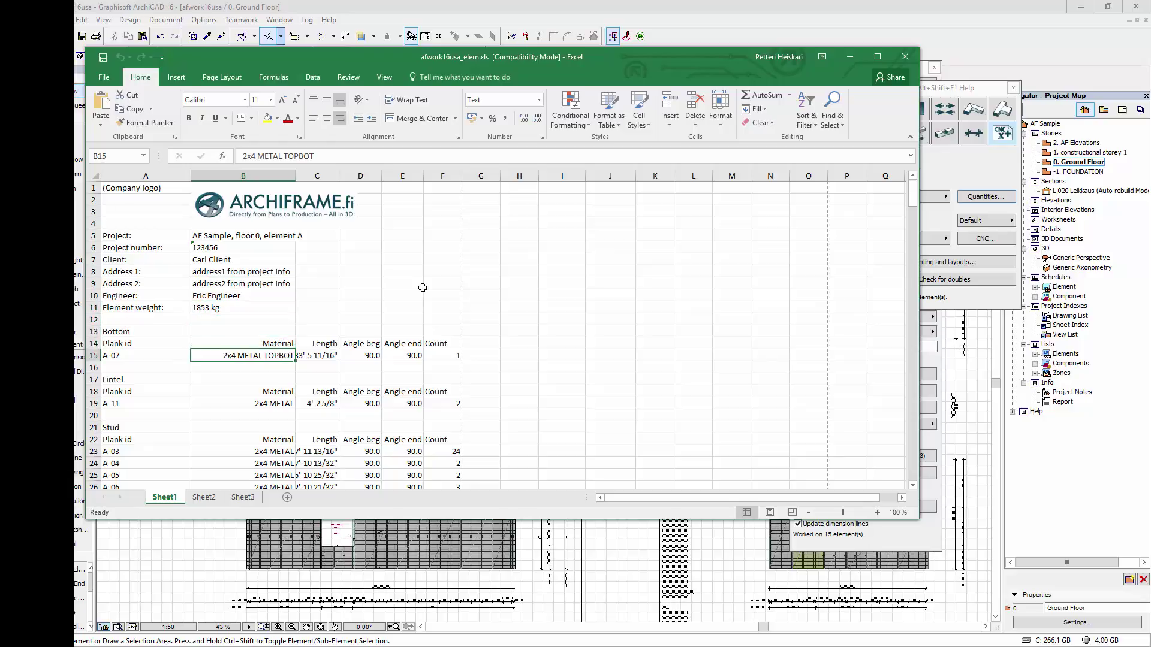
{"action": "left_click", "coordinate": [124, 334]}
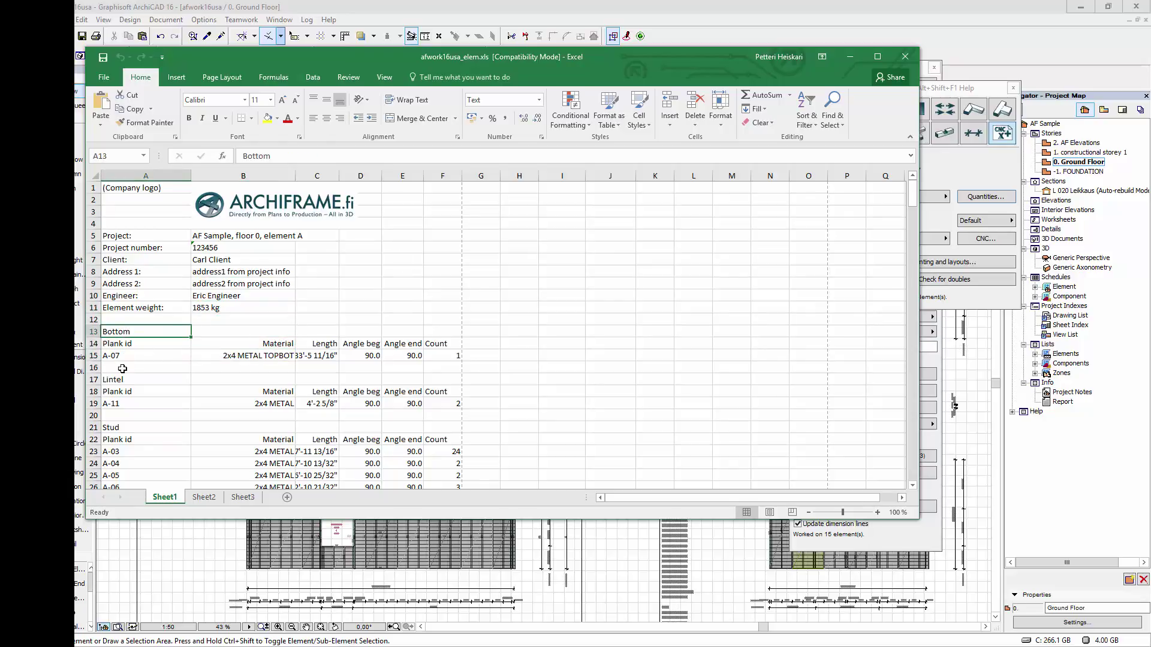
{"action": "left_click", "coordinate": [120, 383]}
{"action": "scroll", "coordinate": [138, 414], "scroll_direction": "down", "scroll_amount": 4}
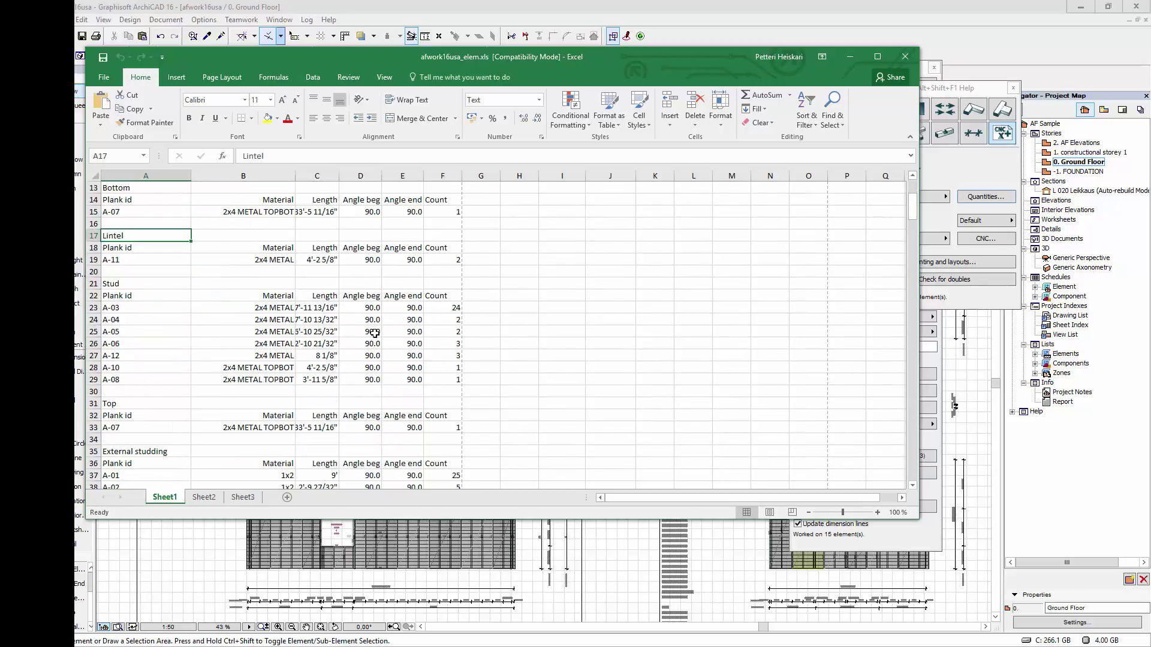
Examine the stud count, External studding, GWB 4x8x1/2 and OSB 4x8x1/2 groups of element A in the exported listing.
{"action": "left_click", "coordinate": [451, 308]}
{"action": "scroll", "coordinate": [426, 404], "scroll_direction": "down", "scroll_amount": 3}
{"action": "scroll", "coordinate": [426, 405], "scroll_direction": "down", "scroll_amount": 4}
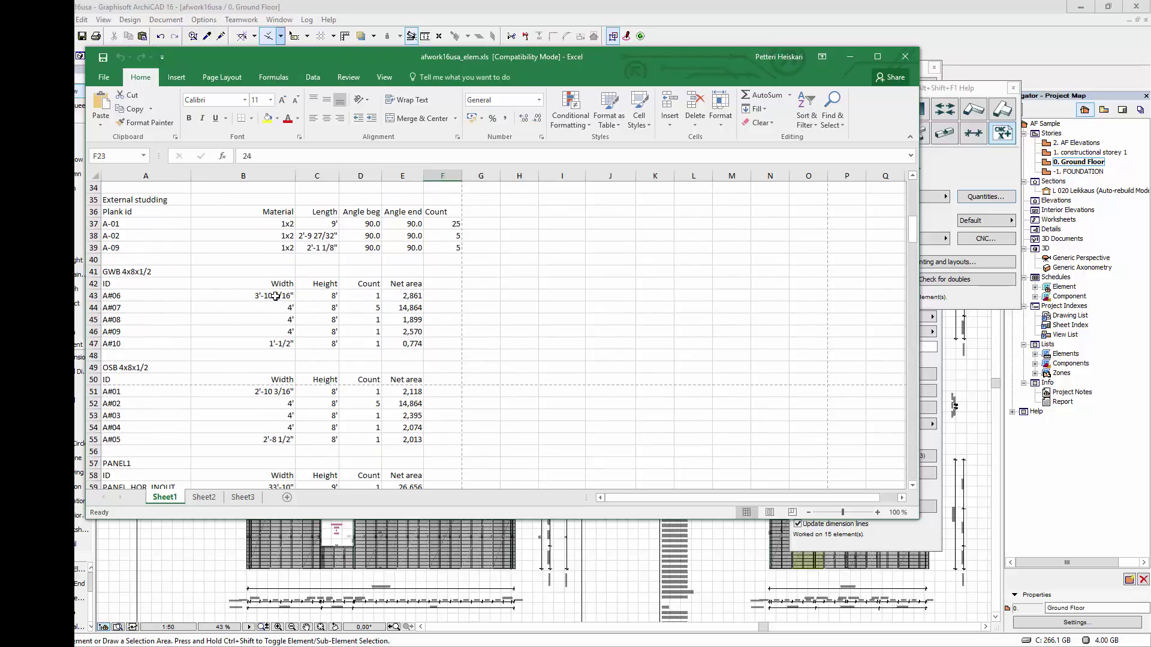
{"action": "left_click", "coordinate": [393, 295]}
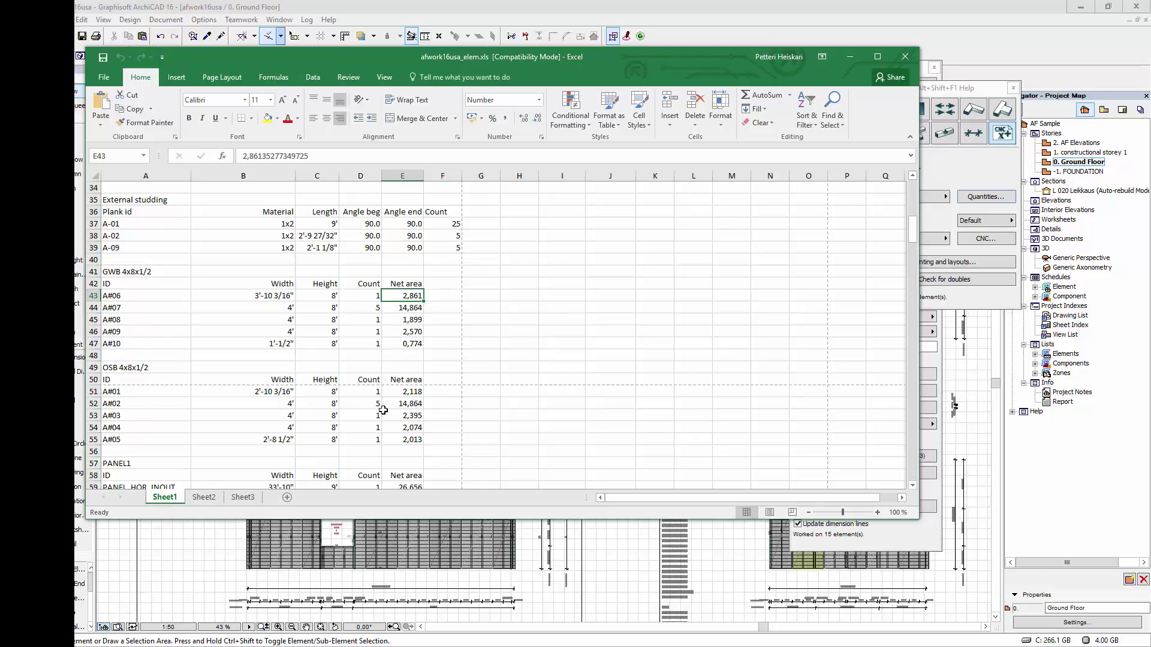
Examine the listings of elements B and C, including their headers, planks, boards and panels, in the exported workbook.
{"action": "scroll", "coordinate": [383, 410], "scroll_direction": "down", "scroll_amount": 8}
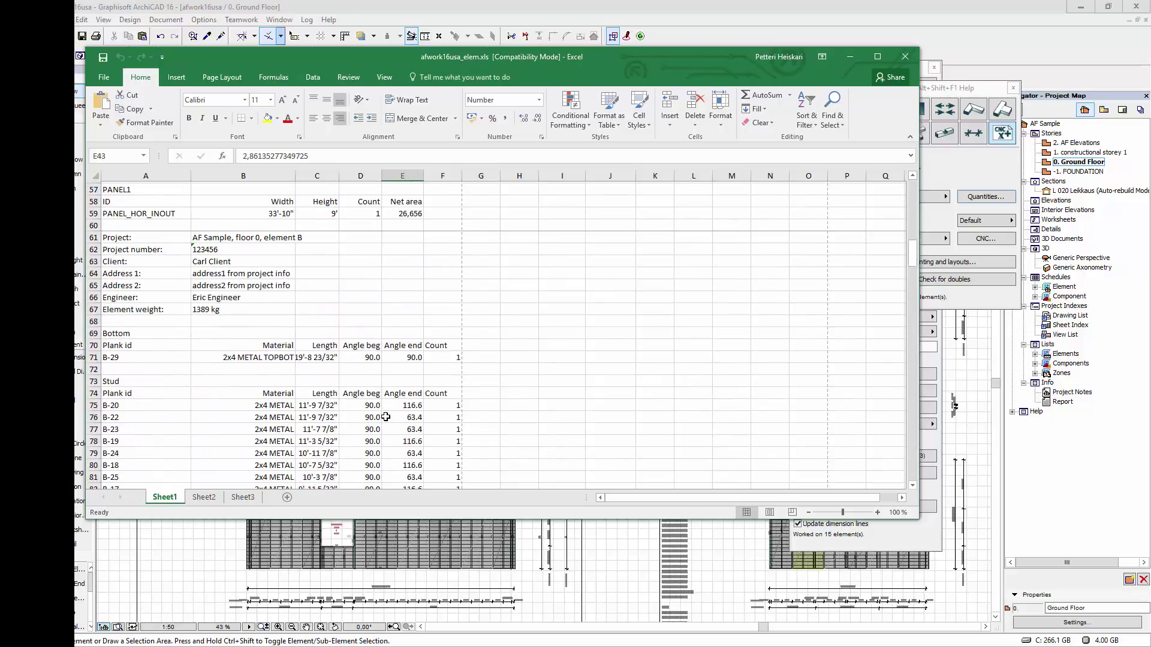
{"action": "scroll", "coordinate": [386, 416], "scroll_direction": "down", "scroll_amount": 13}
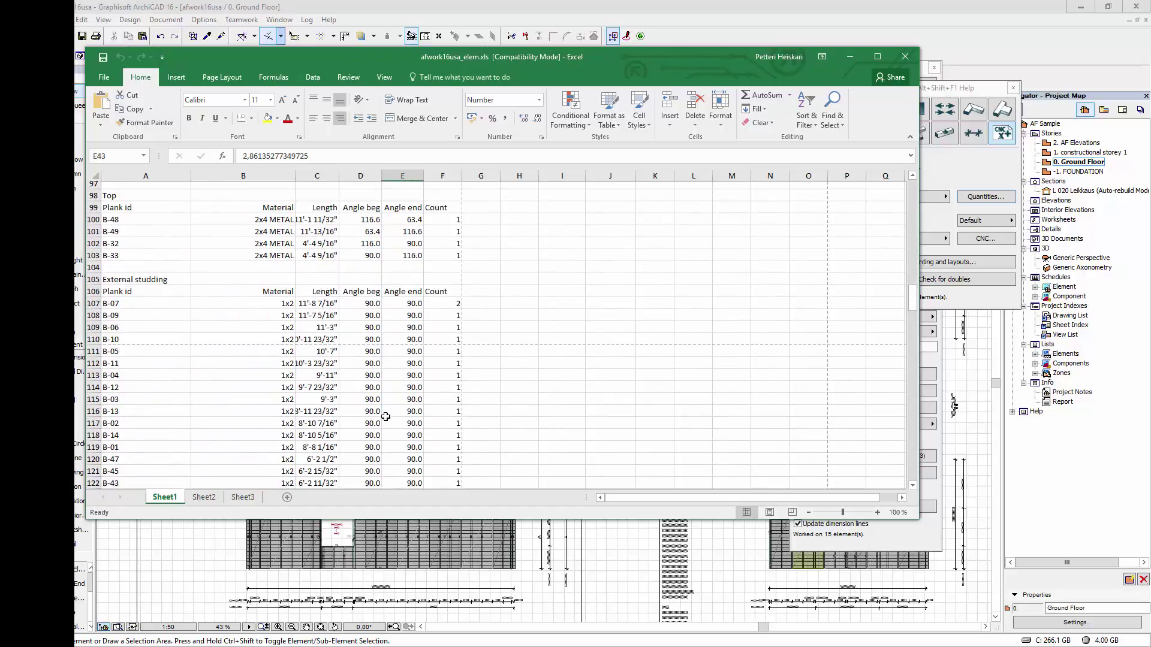
{"action": "scroll", "coordinate": [386, 416], "scroll_direction": "down", "scroll_amount": 9}
{"action": "scroll", "coordinate": [386, 417], "scroll_direction": "down", "scroll_amount": 7}
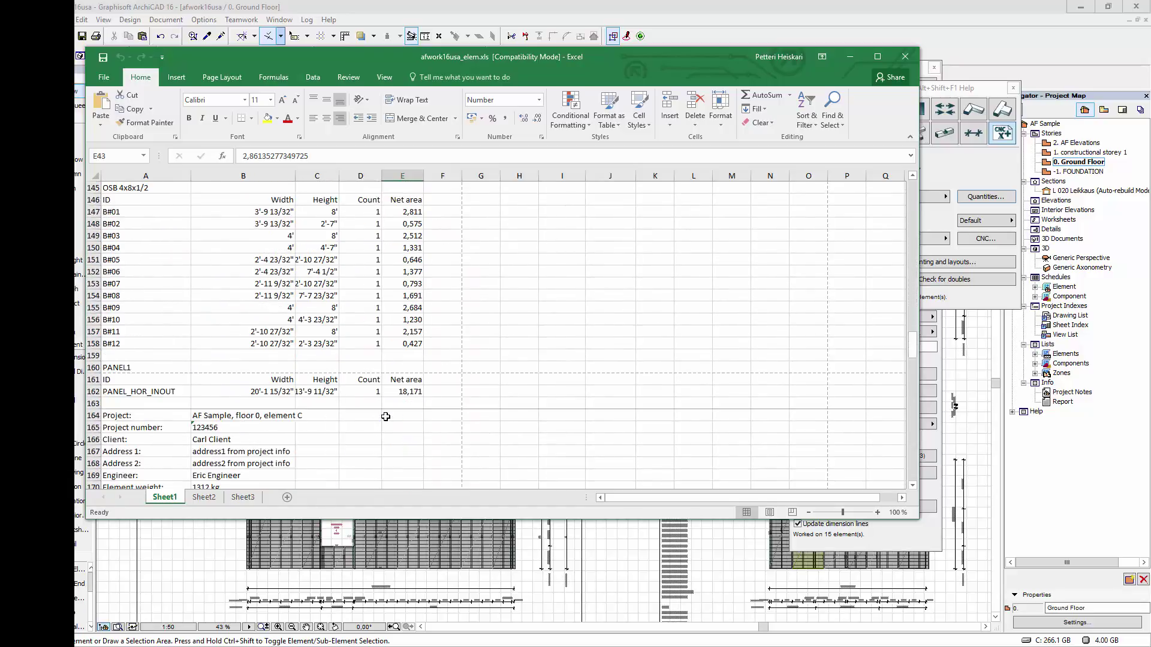
{"action": "scroll", "coordinate": [386, 417], "scroll_direction": "down", "scroll_amount": 4}
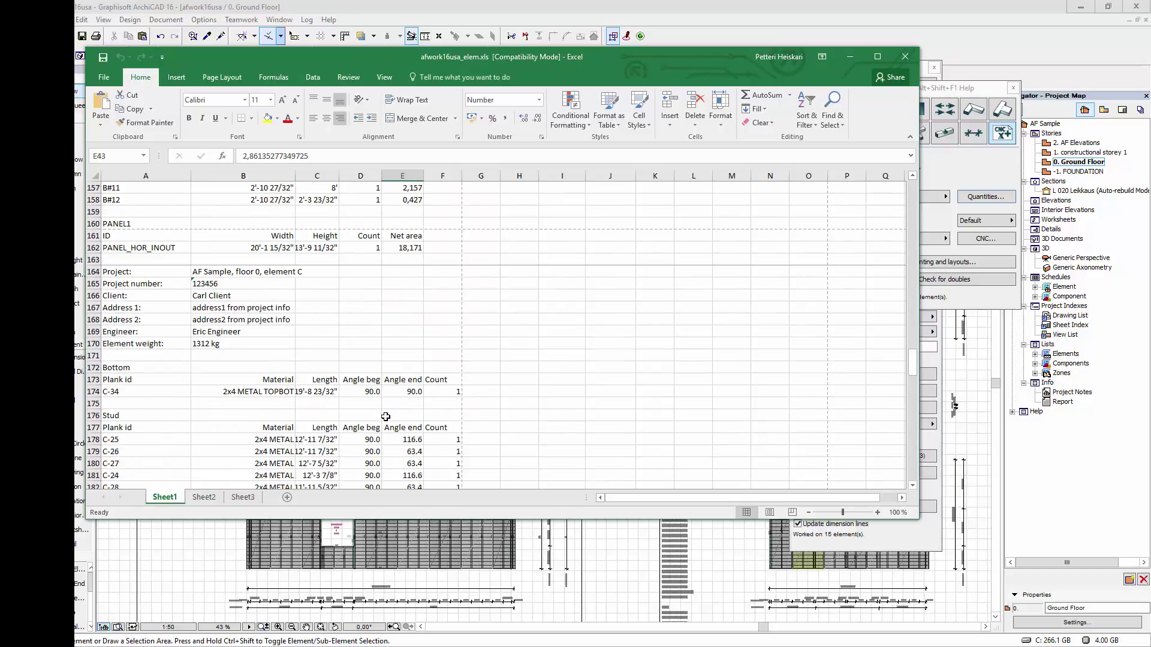
{"action": "scroll", "coordinate": [385, 417], "scroll_direction": "down", "scroll_amount": 4}
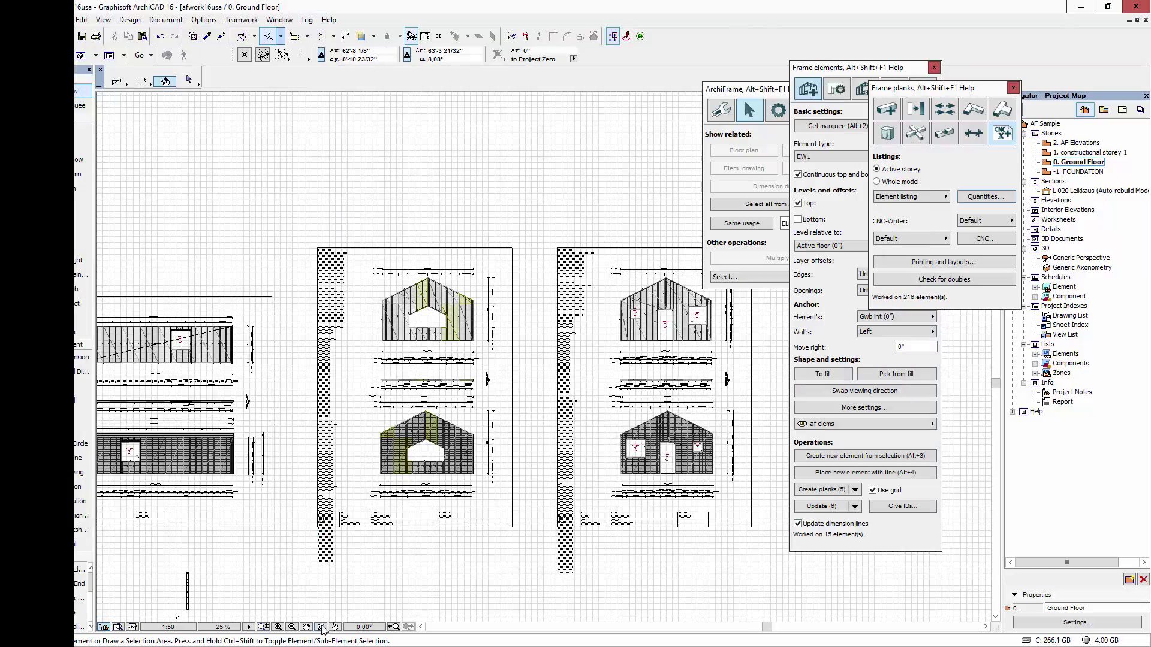
In the ArchiCAD floor plan, stretch element B's drawing frame upward and move its listing text up to fit inside the frame.
{"action": "left_click", "coordinate": [322, 627]}
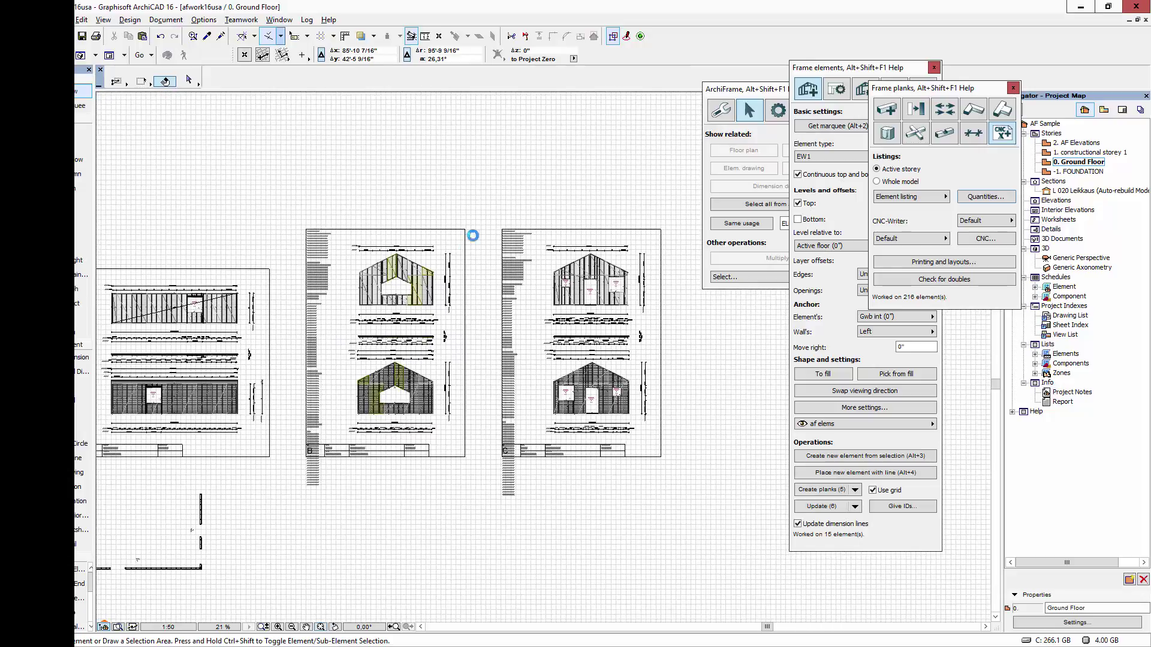
{"action": "left_click", "coordinate": [466, 231]}
{"action": "left_click", "coordinate": [465, 230]}
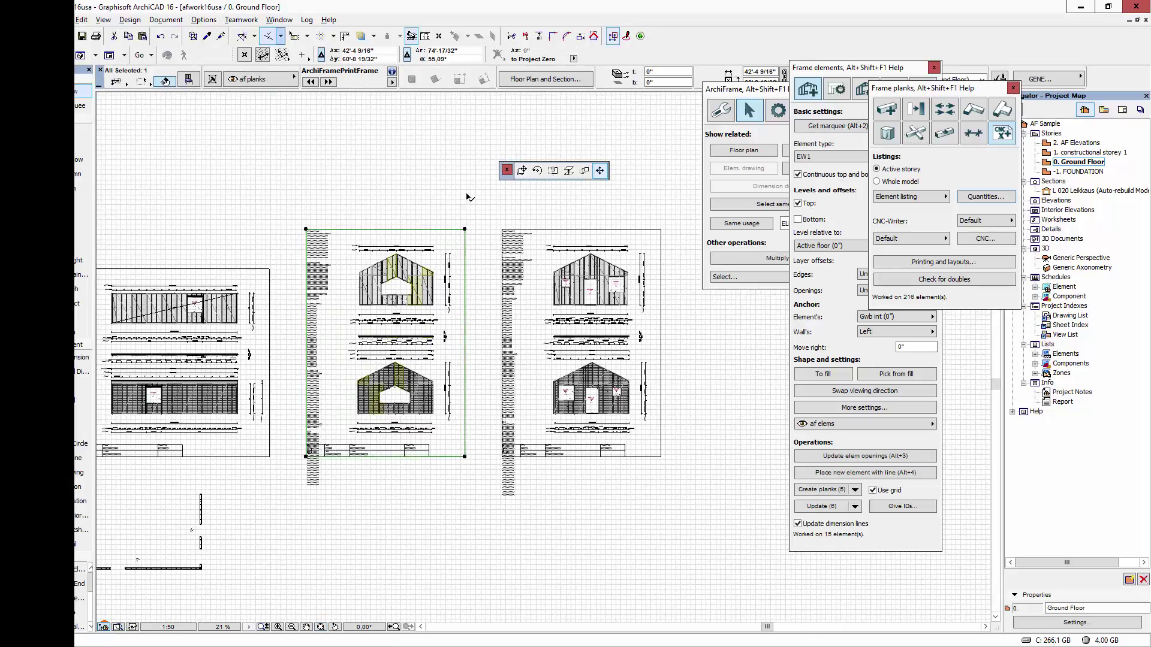
{"action": "left_click", "coordinate": [465, 162]}
{"action": "left_click", "coordinate": [324, 184]}
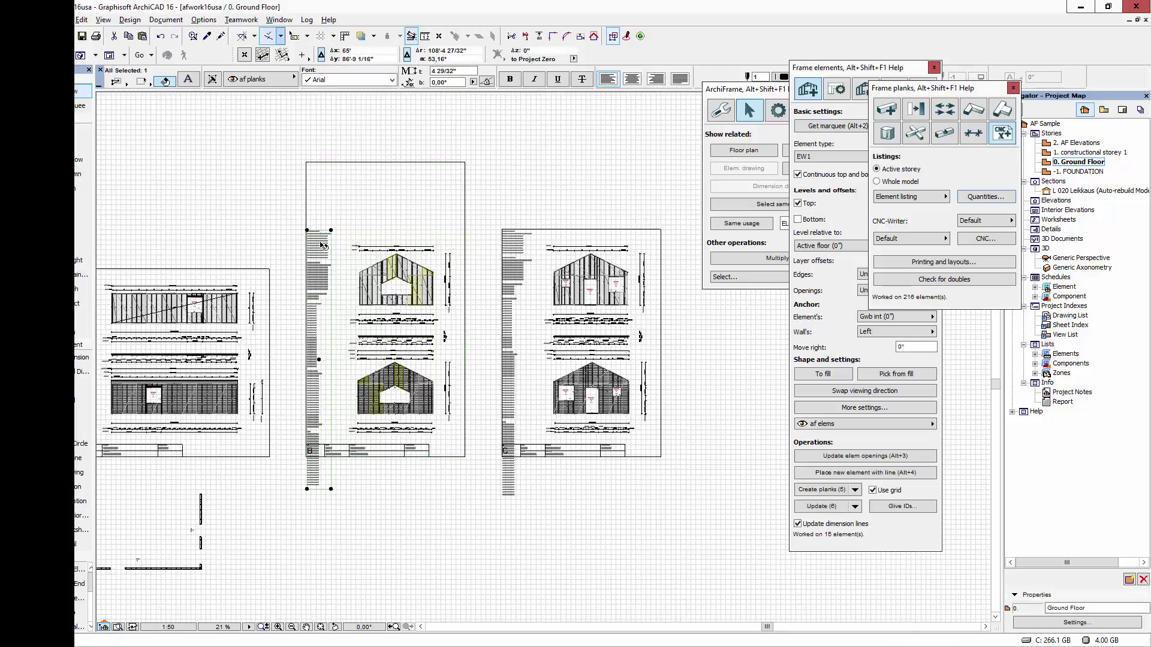
{"action": "left_click", "coordinate": [323, 180]}
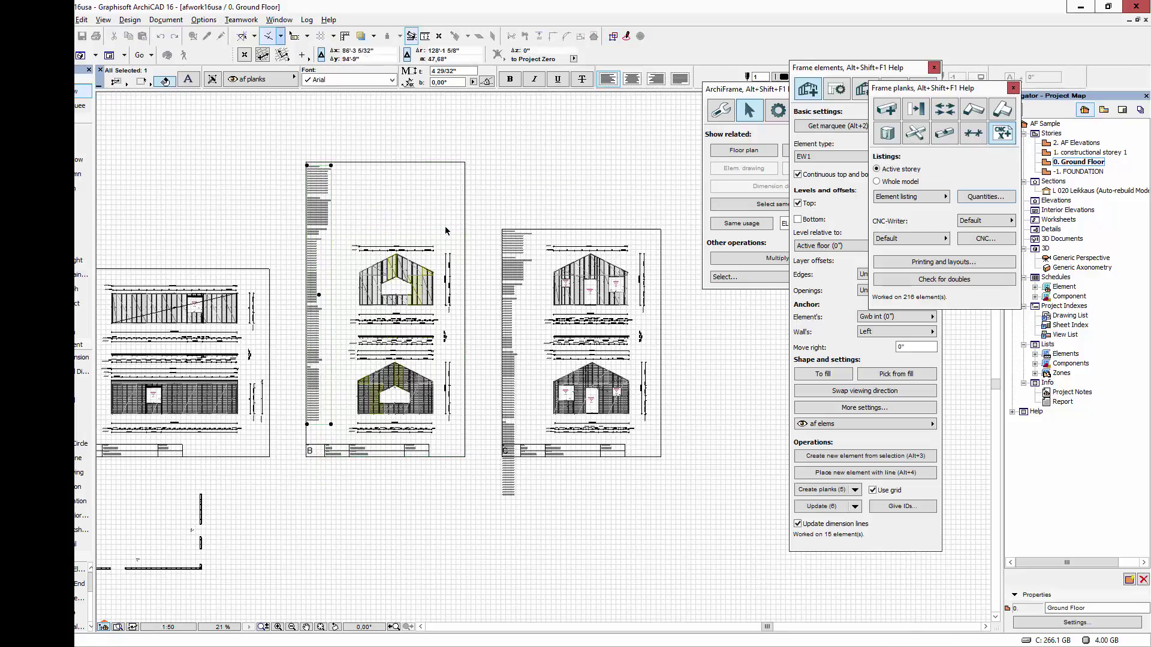
Move element C's listing text up clear of the title block and stretch its drawing frame upward to enclose the text.
{"action": "left_click", "coordinate": [511, 487]}
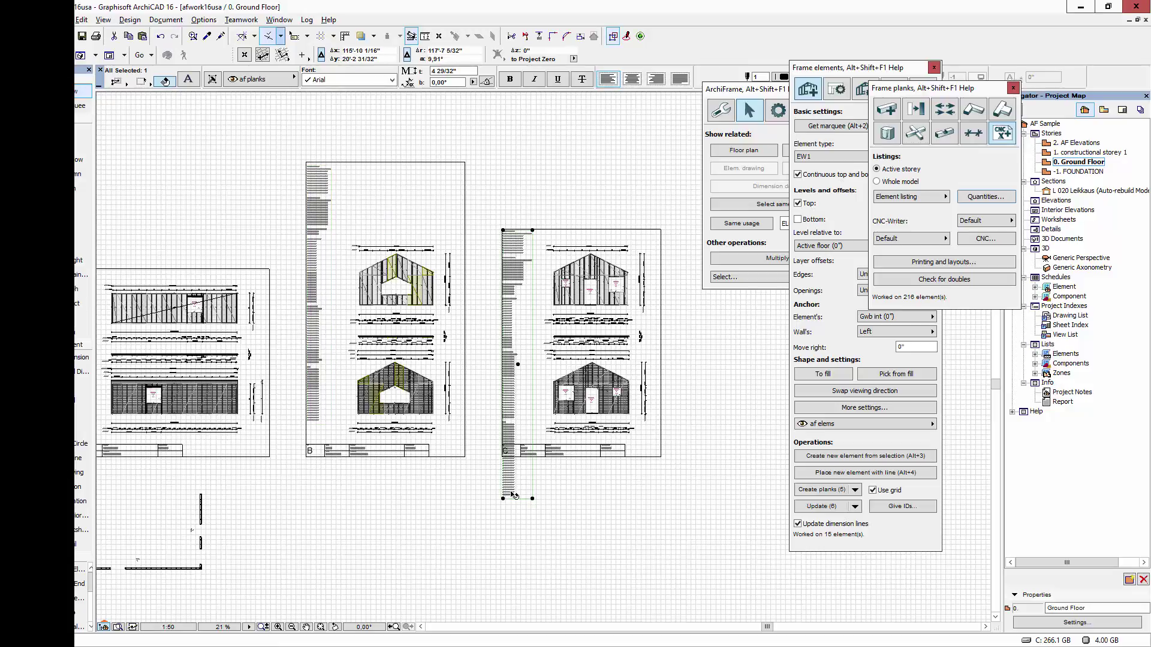
{"action": "left_click", "coordinate": [509, 496]}
{"action": "left_click", "coordinate": [507, 439]}
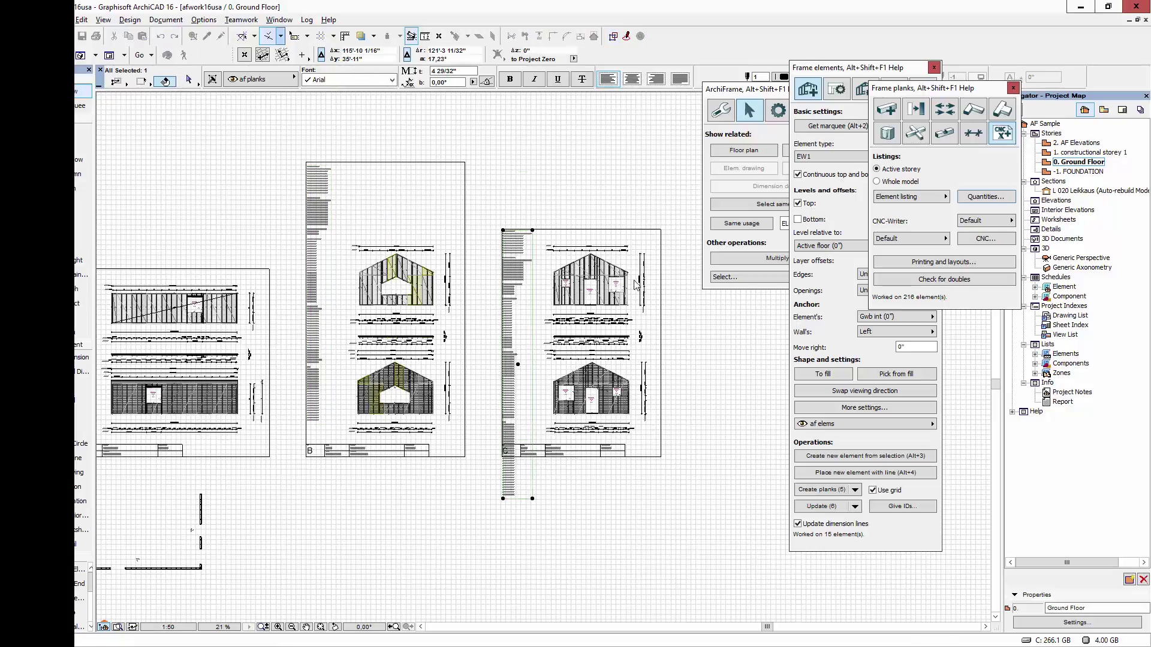
{"action": "left_click", "coordinate": [661, 232]}
{"action": "left_click", "coordinate": [661, 230]}
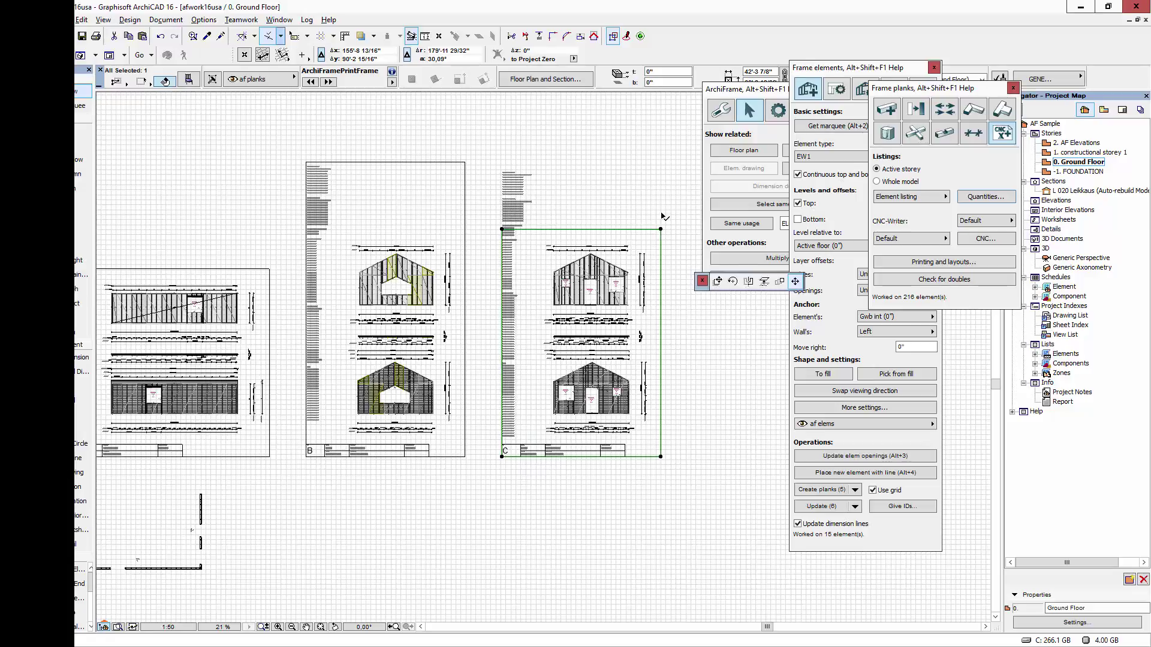
{"action": "left_click", "coordinate": [660, 169]}
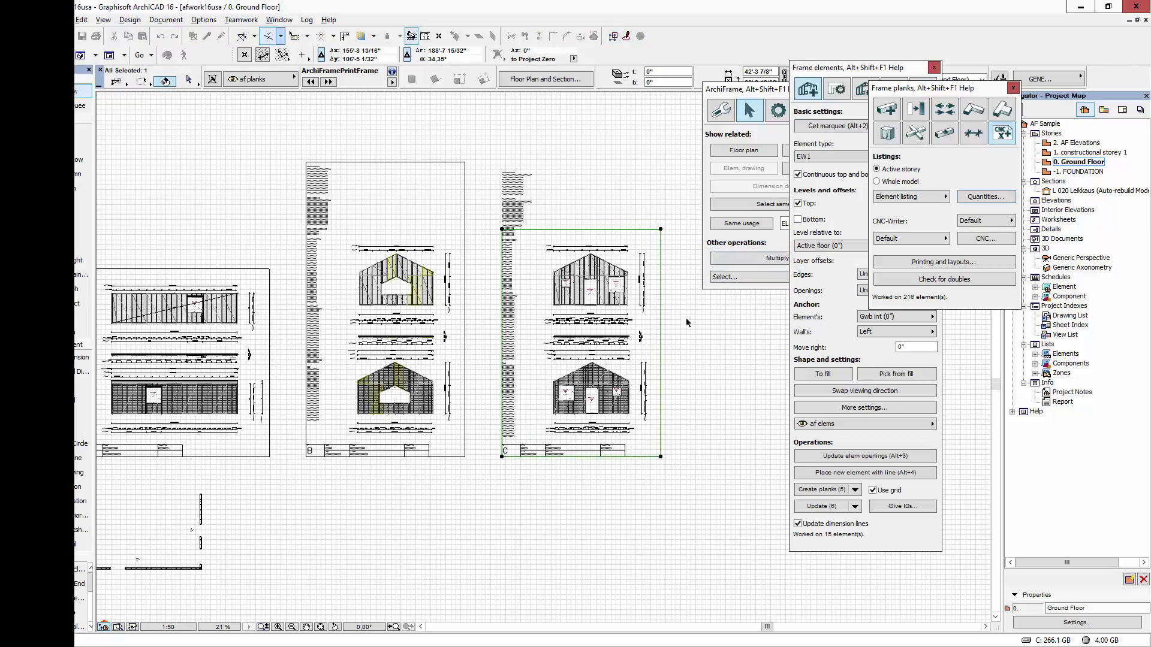
{"action": "left_click", "coordinate": [599, 500]}
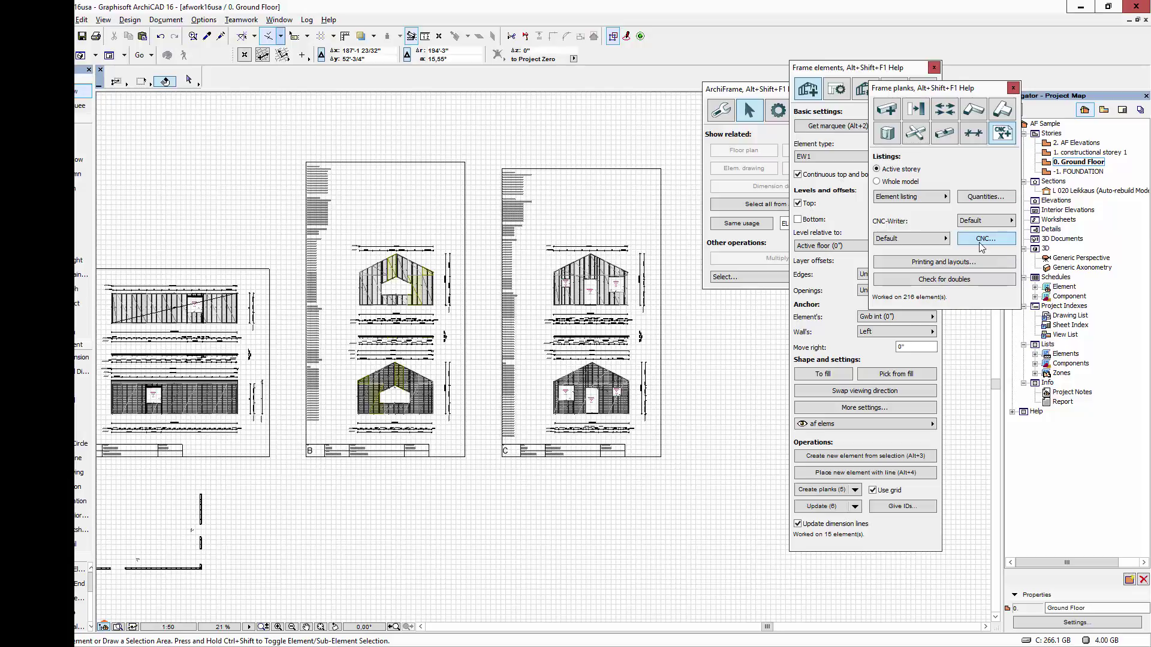
Create layouts for the active storey's element drawings, named Elem drawing <elemid>, with US Letter landscape and portrait masters and scale 0 (fit to page).
{"action": "left_click", "coordinate": [955, 270]}
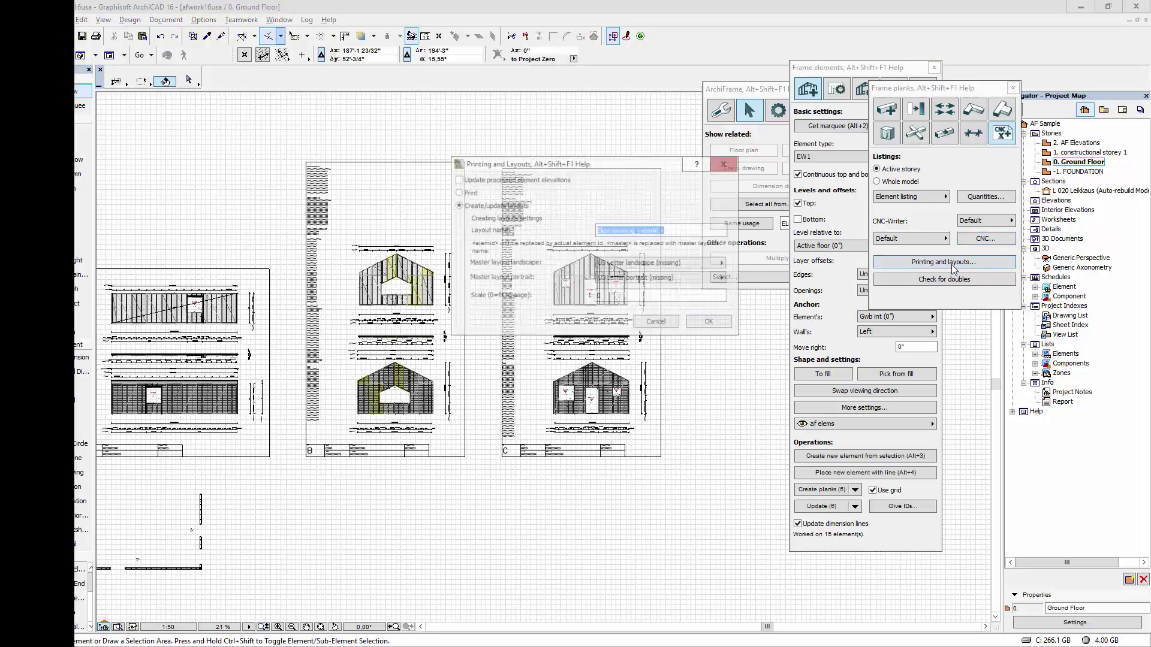
{"action": "left_click", "coordinate": [627, 298]}
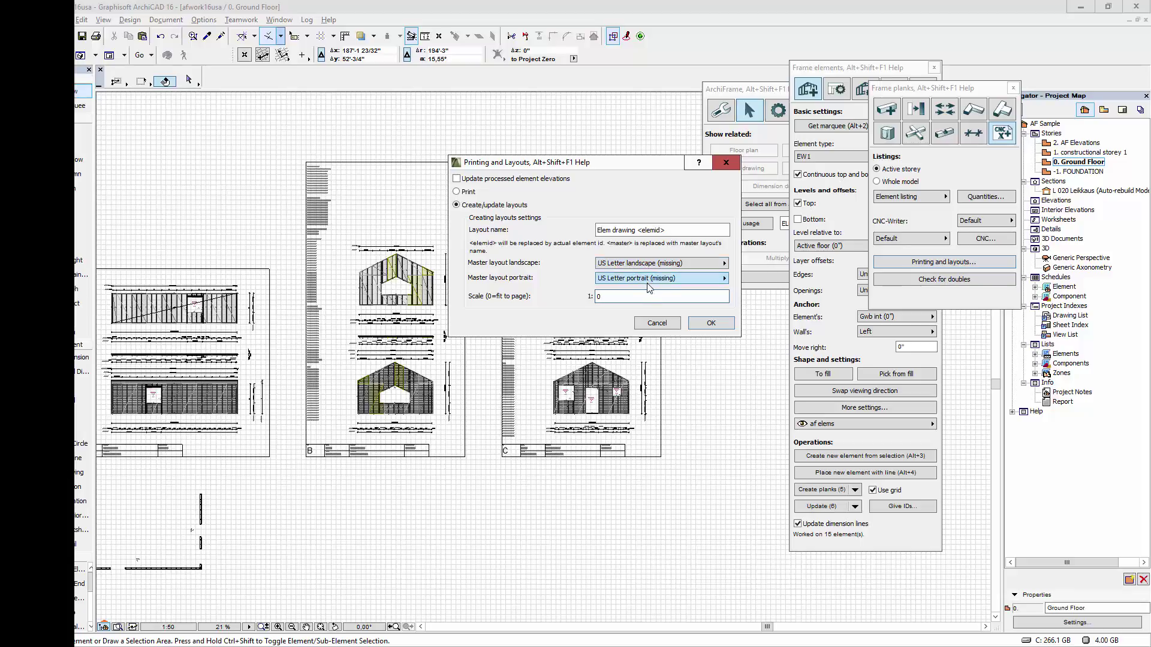
{"action": "left_click", "coordinate": [710, 324]}
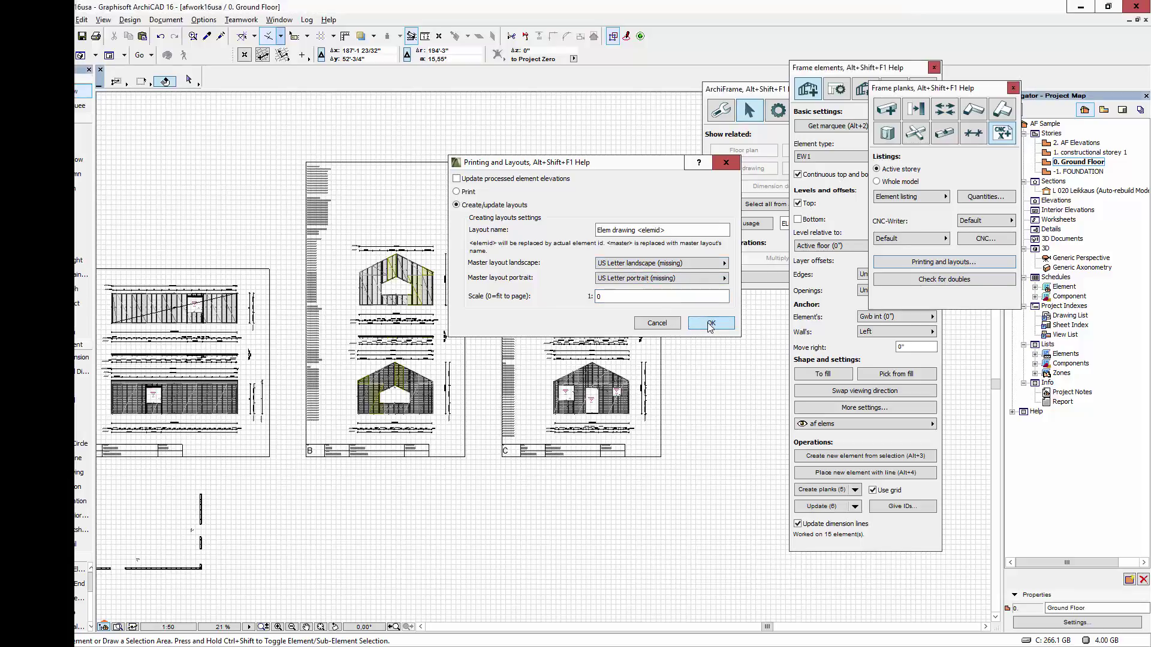
Open the layouts Elem drawing B, Elem drawing A and Elem drawing C from the layout book to check the placed drawings.
{"action": "left_click", "coordinate": [1123, 110]}
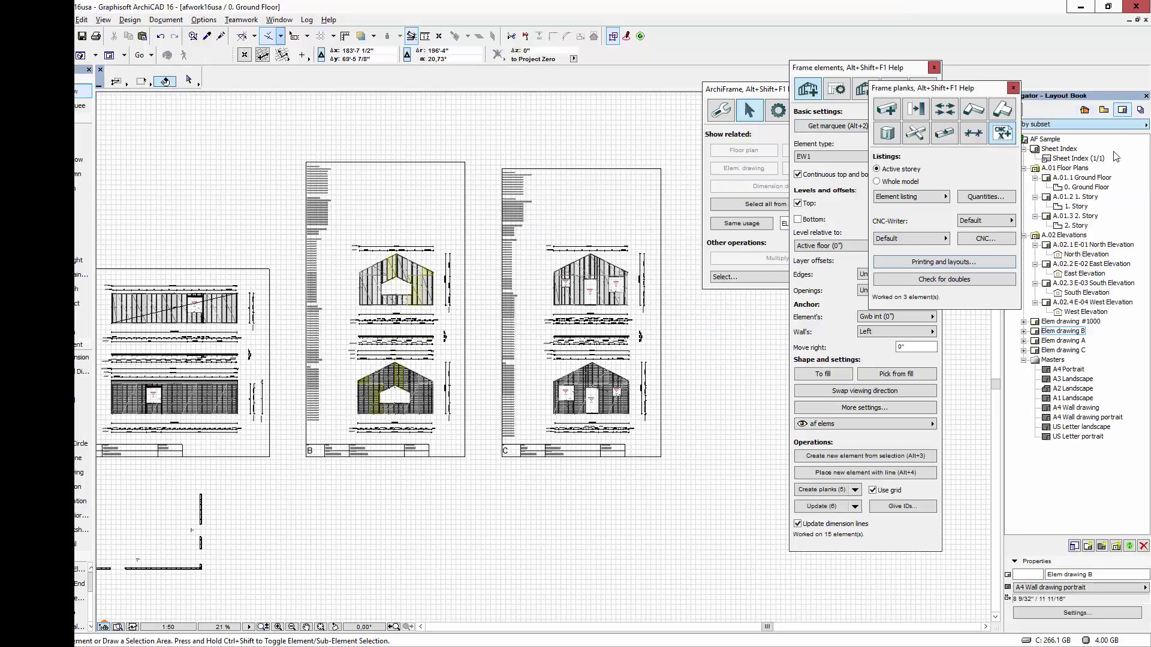
{"action": "double_click", "coordinate": [1067, 331]}
{"action": "scroll", "coordinate": [488, 383], "scroll_direction": "down", "scroll_amount": 6}
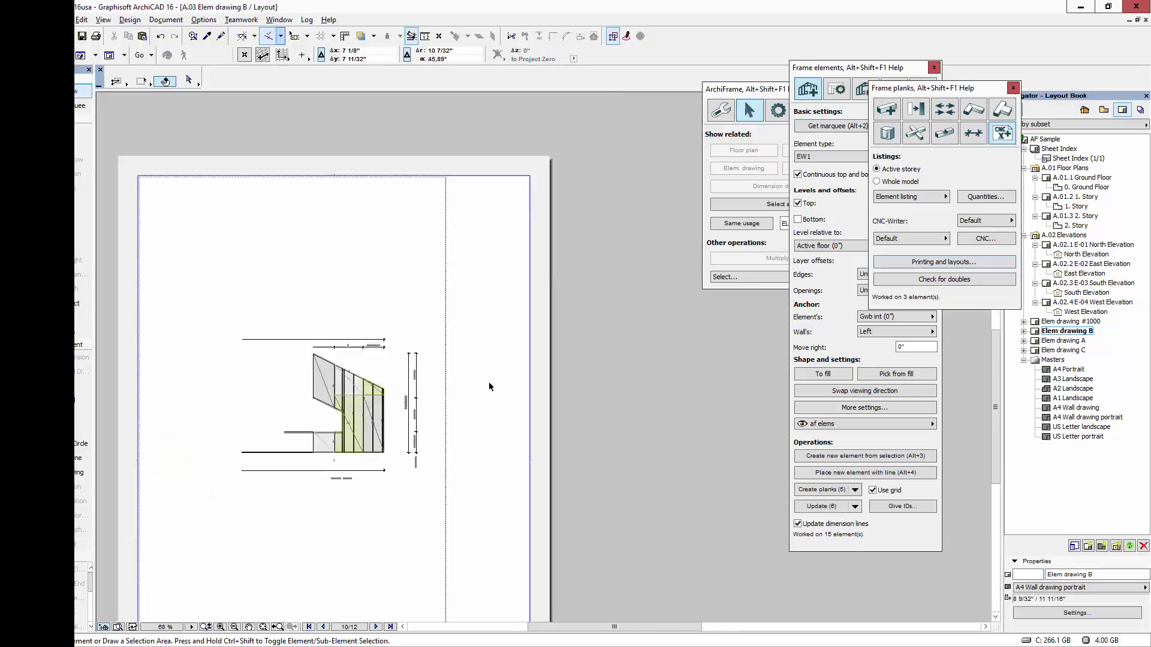
{"action": "middle_click_drag", "start_coordinate": [462, 412], "coordinate": [496, 335]}
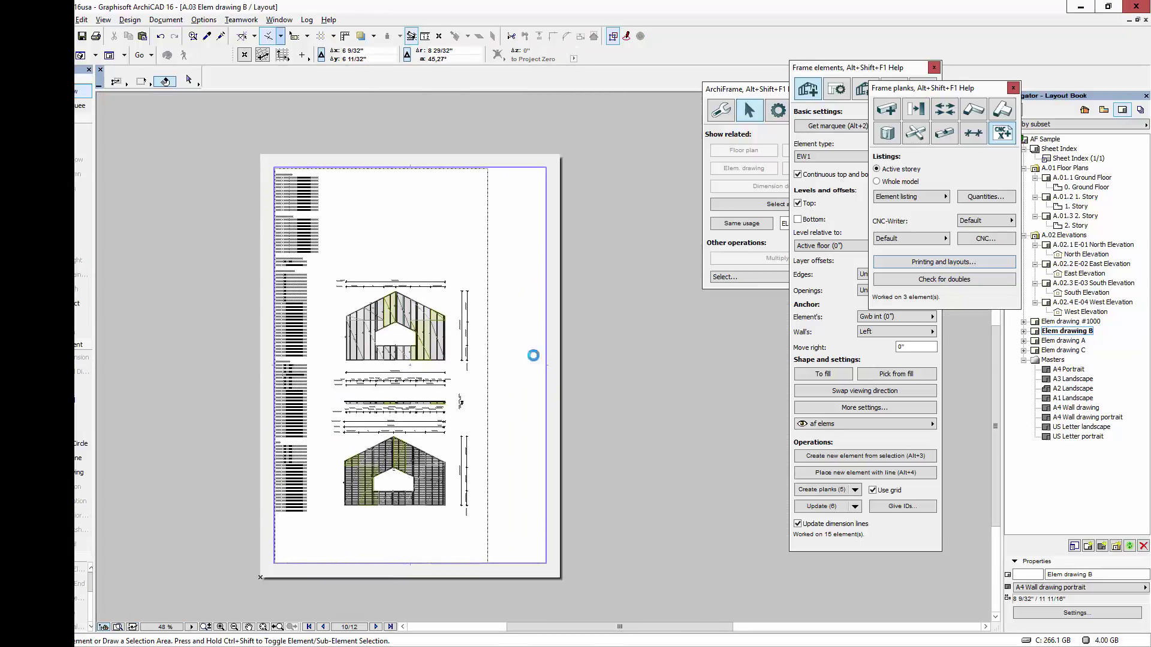
{"action": "double_click", "coordinate": [1066, 340]}
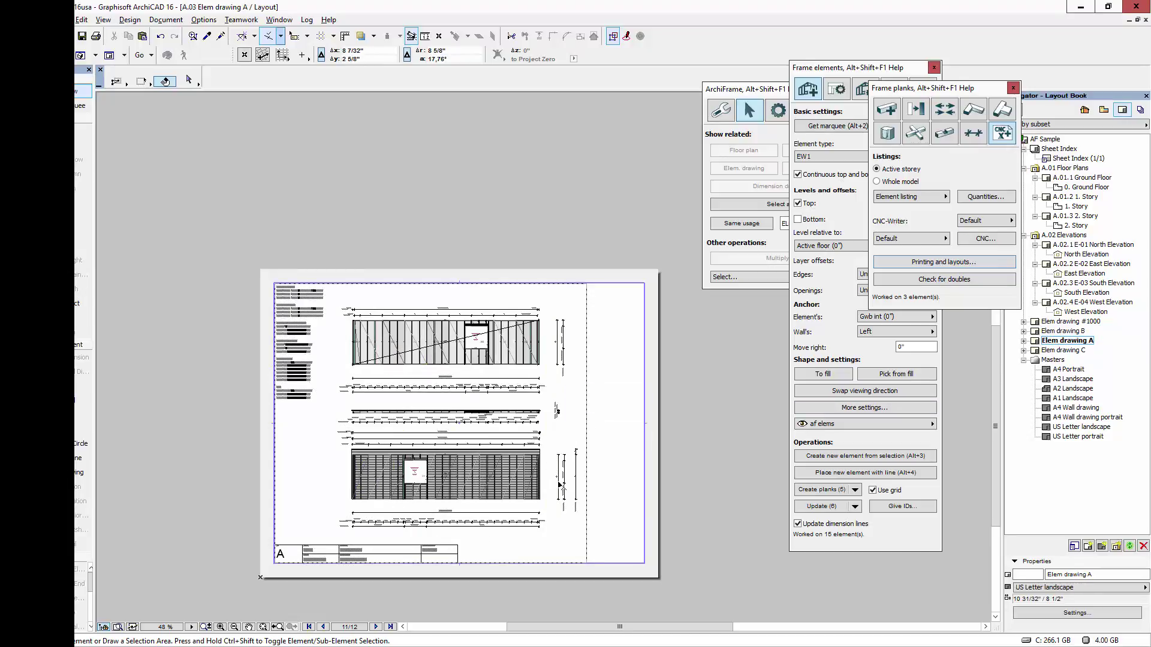
{"action": "double_click", "coordinate": [1086, 350]}
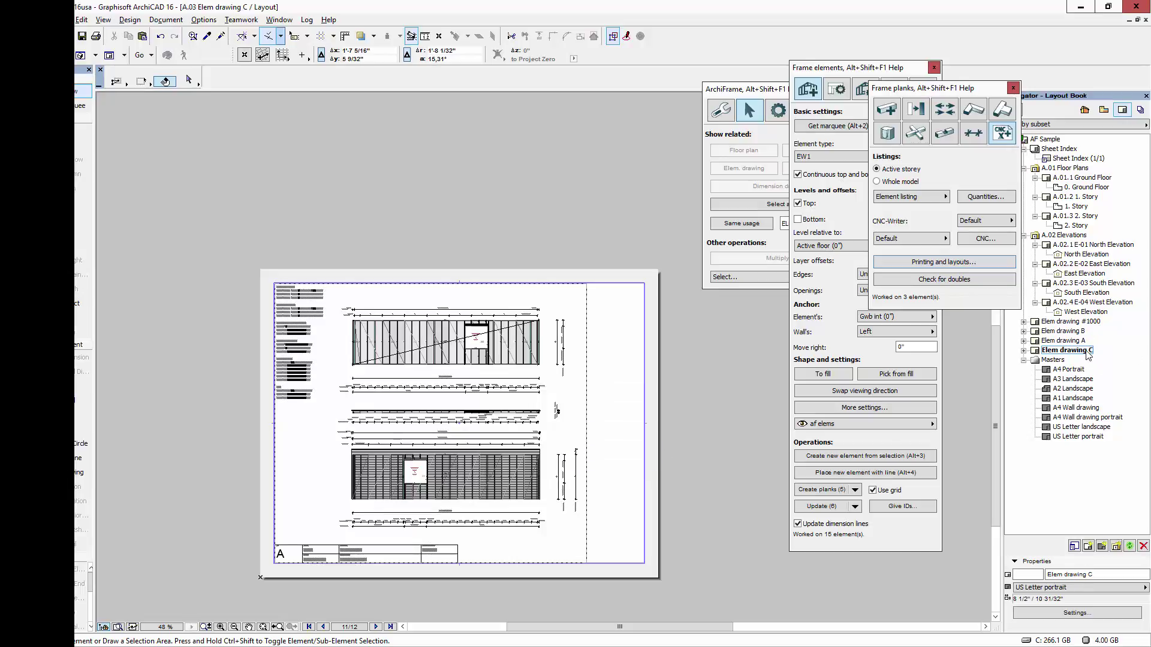